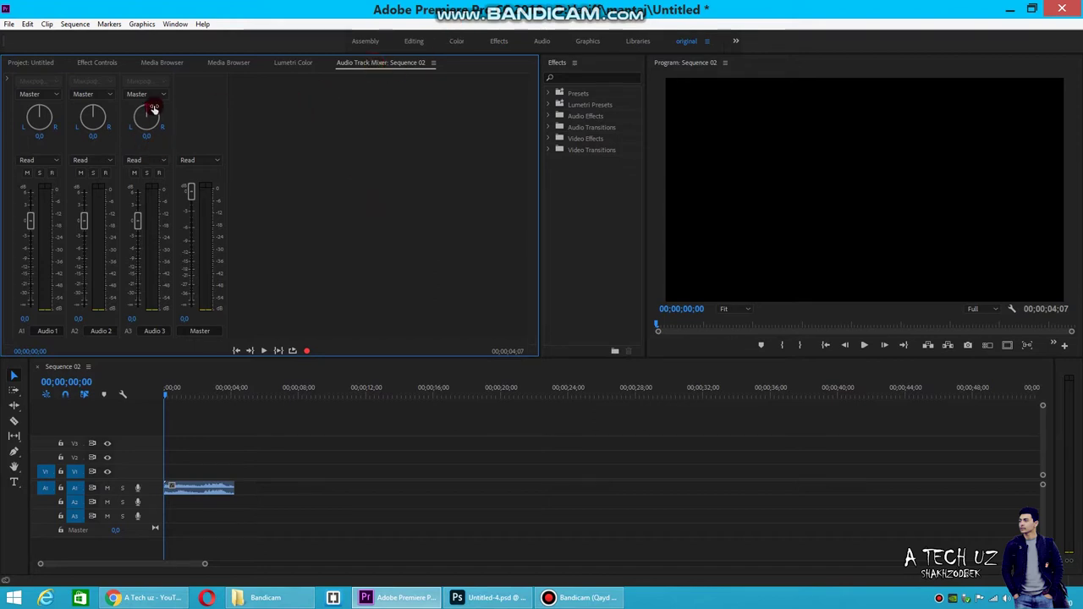
Show the Audio Track Mixer for Sequence 02 from the Window menu
{"action": "left_click", "coordinate": [175, 28]}
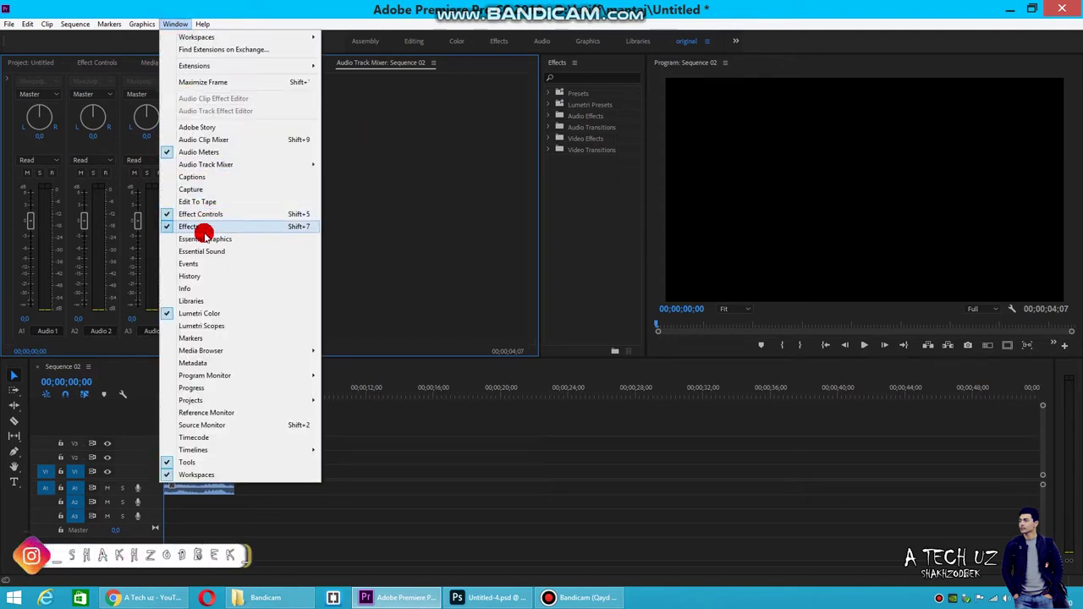
{"action": "mouse_move", "coordinate": [169, 163]}
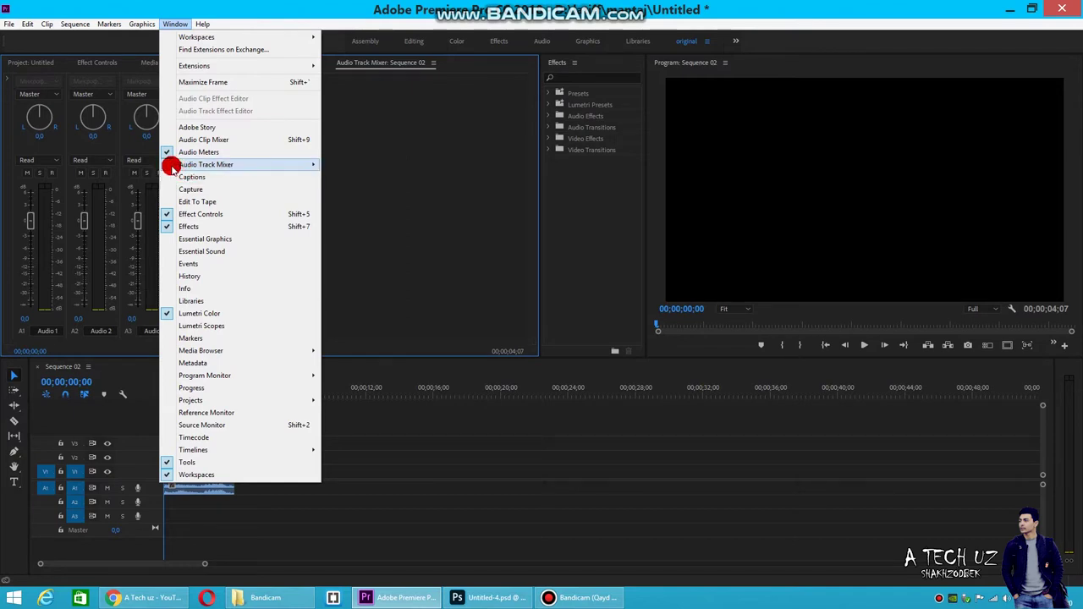
{"action": "left_click", "coordinate": [472, 166]}
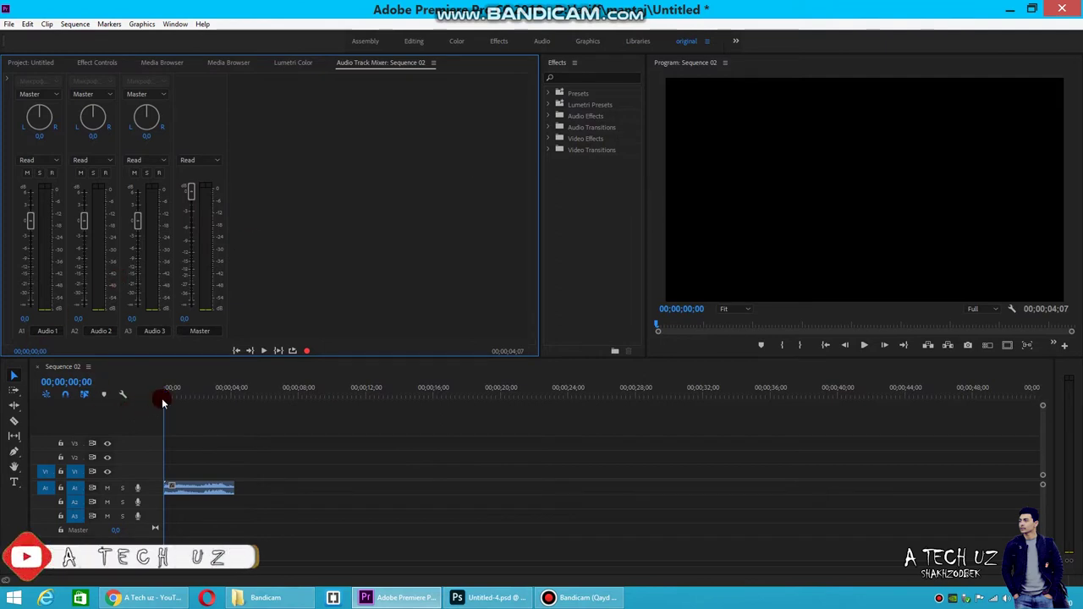
{"action": "left_click", "coordinate": [864, 346]}
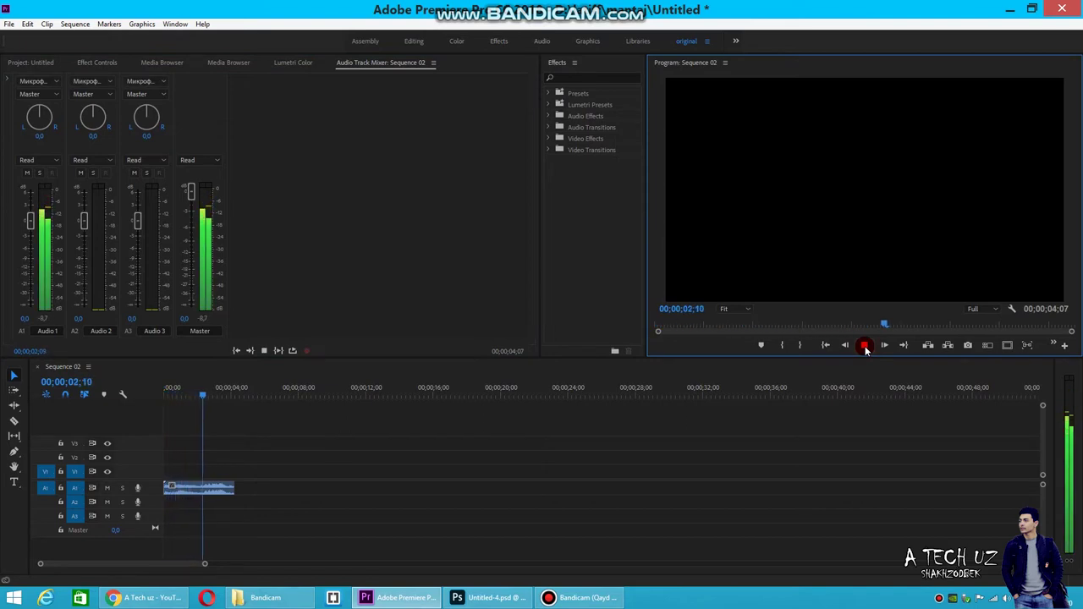
{"action": "left_click", "coordinate": [864, 346]}
{"action": "mouse_move", "coordinate": [232, 388]}
{"action": "left_mouse_down"}
{"action": "mouse_move", "coordinate": [188, 389]}
{"action": "mouse_move", "coordinate": [208, 411]}
{"action": "left_mouse_up"}
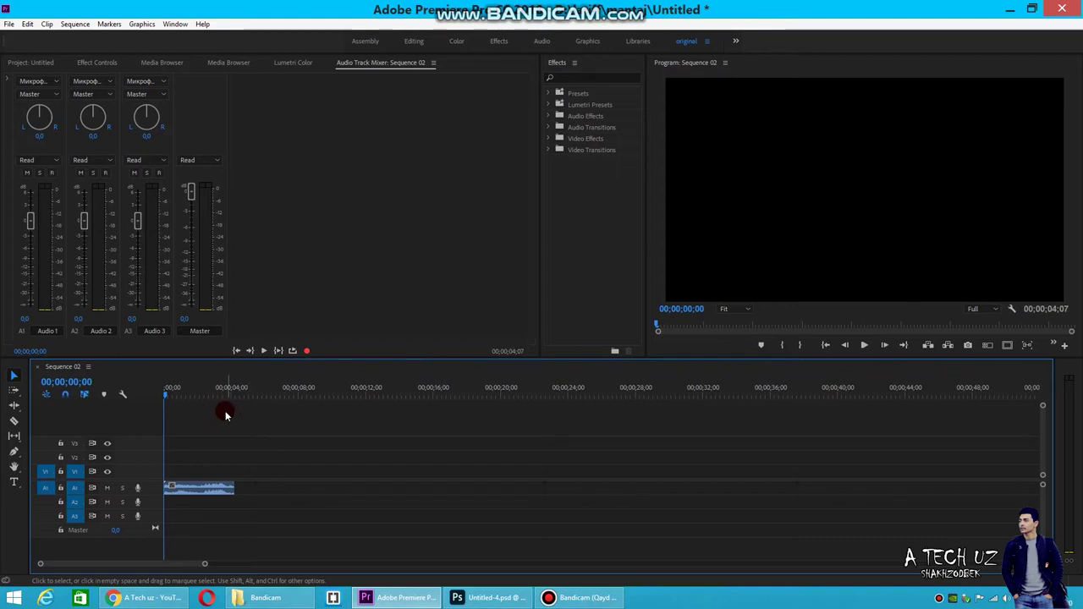
Clear the short audio clip from track A1
{"action": "left_click", "coordinate": [198, 494]}
{"action": "right_click", "coordinate": [199, 493]}
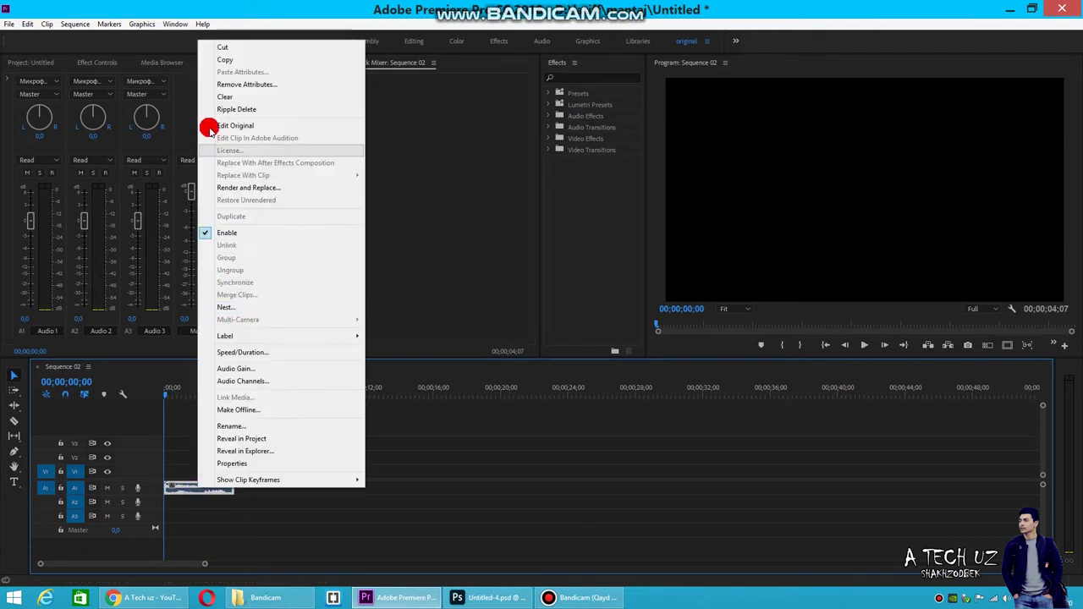
{"action": "left_click", "coordinate": [224, 96]}
Drag the Travel Channel clip from the Project bin into Sequence 02 and trim off its first four seconds
{"action": "left_click", "coordinate": [88, 63]}
{"action": "left_click", "coordinate": [34, 63]}
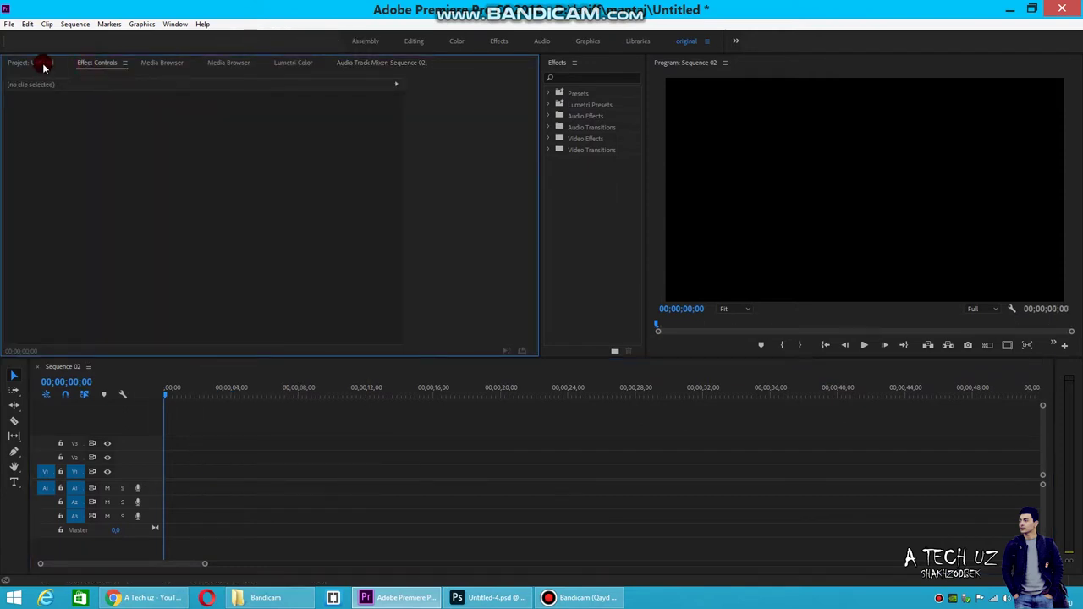
{"action": "left_click", "coordinate": [425, 154]}
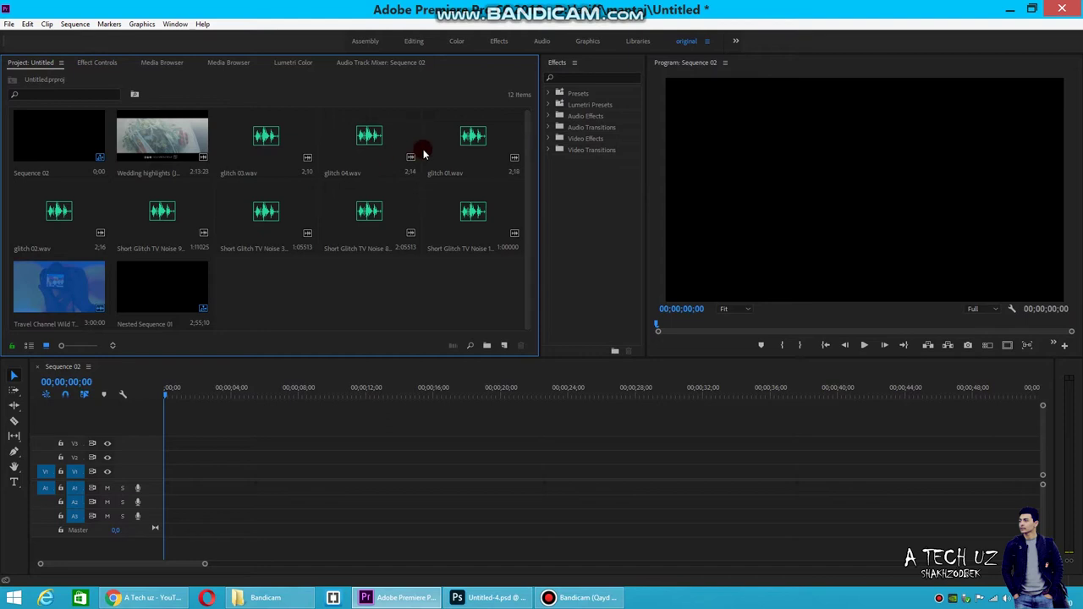
{"action": "left_click", "coordinate": [62, 286]}
{"action": "left_click_drag", "start_coordinate": [62, 287], "coordinate": [161, 479]}
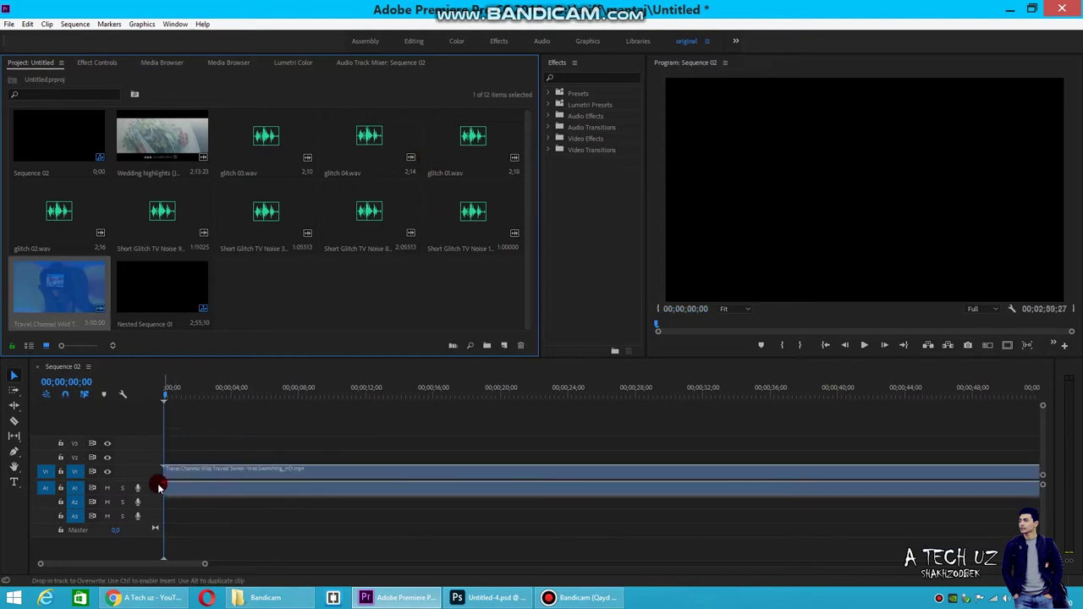
{"action": "left_click_drag", "start_coordinate": [170, 394], "coordinate": [242, 402]}
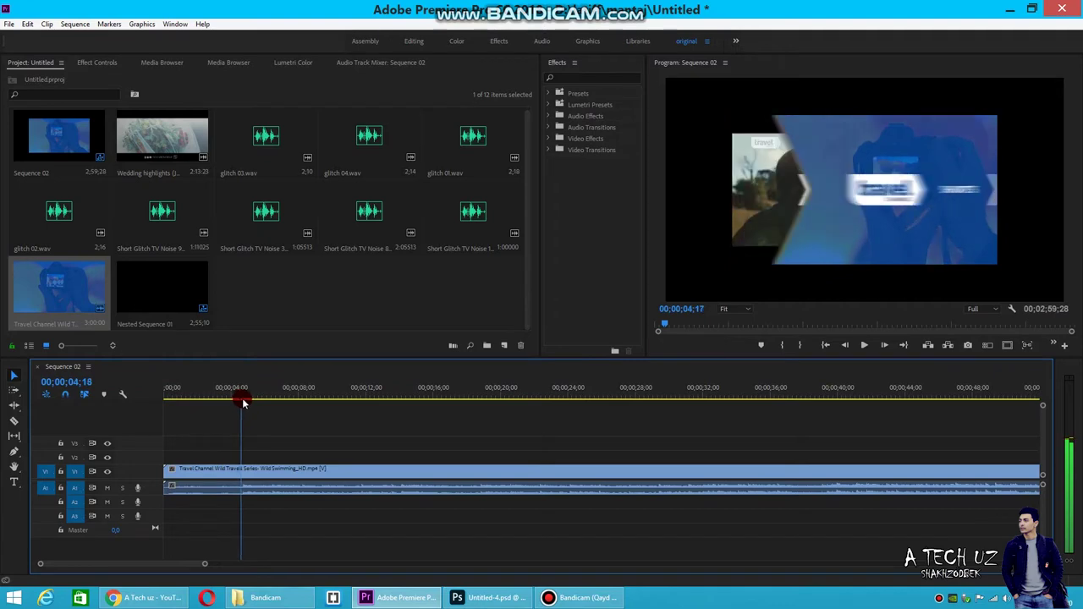
{"action": "left_click", "coordinate": [242, 466]}
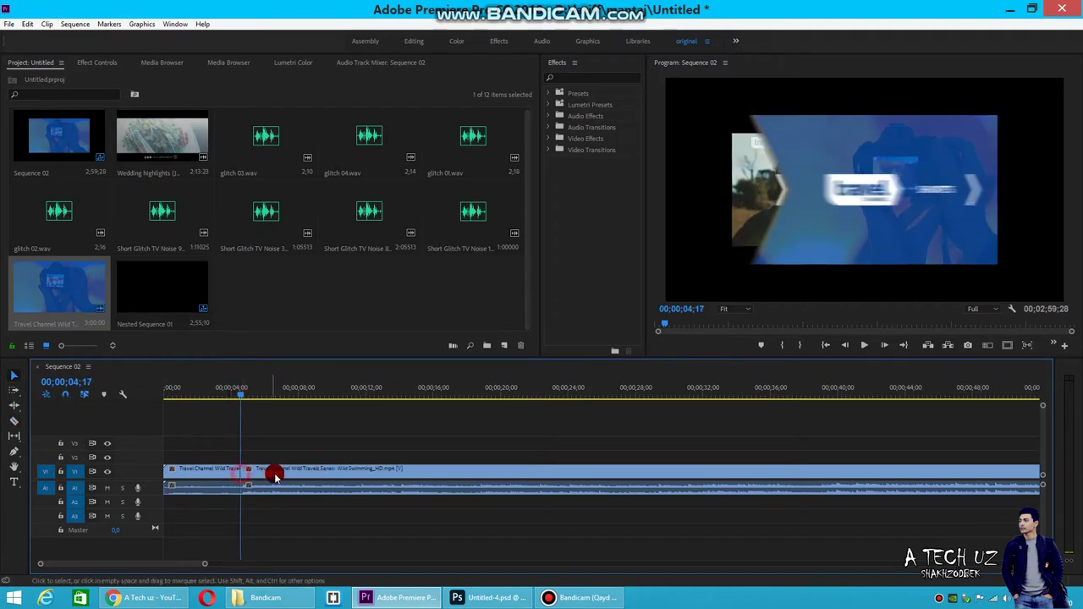
{"action": "left_click_drag", "start_coordinate": [166, 469], "coordinate": [214, 446]}
Unlink the Travel Channel clip and clear its video from V1, keeping only the audio
{"action": "left_click", "coordinate": [213, 471]}
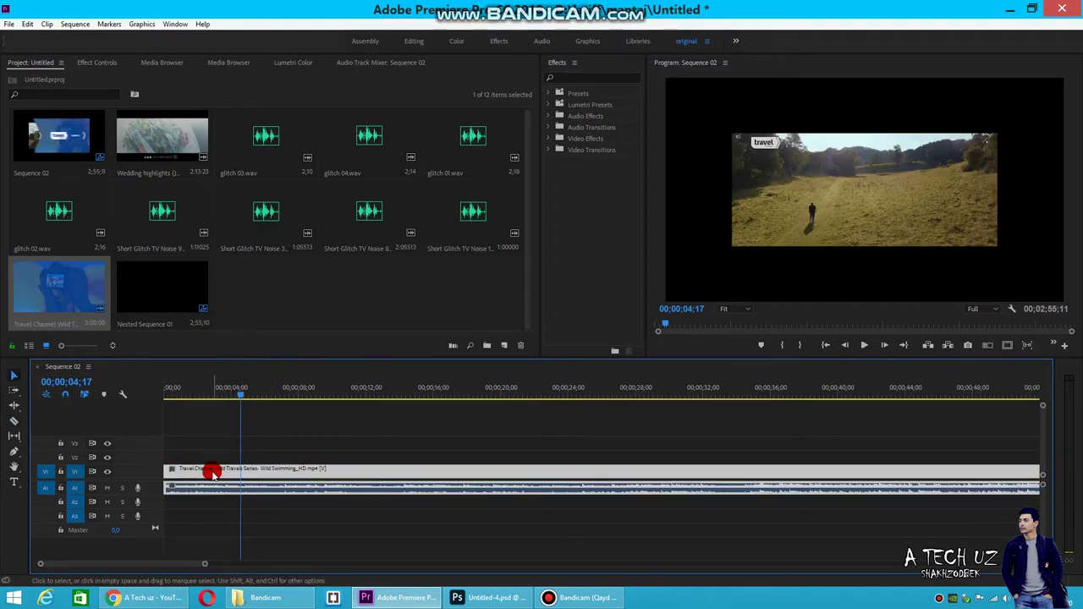
{"action": "right_click", "coordinate": [214, 474]}
{"action": "left_click", "coordinate": [225, 215]}
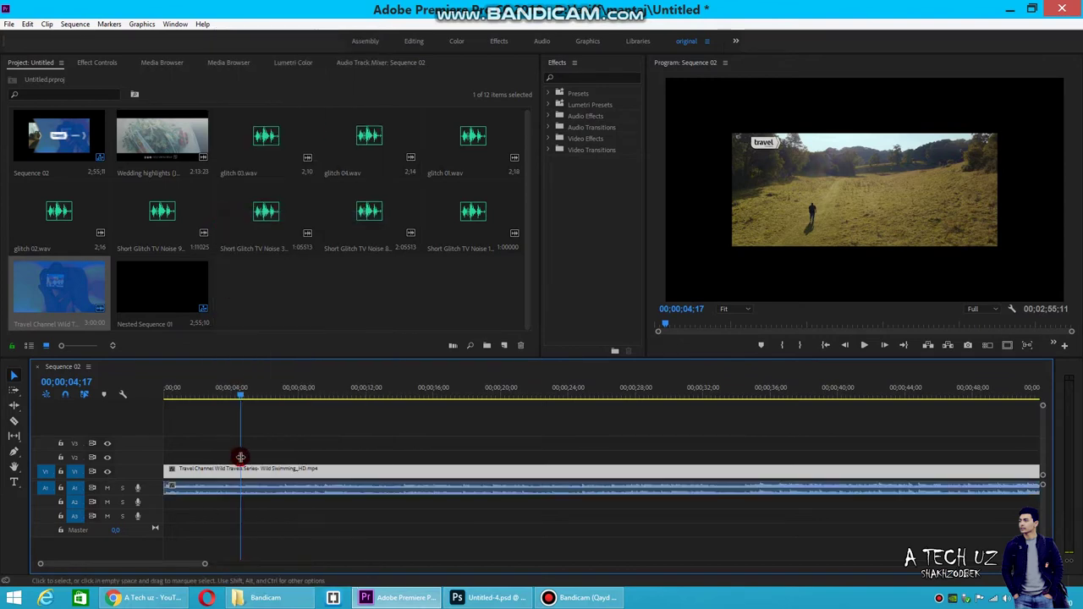
{"action": "right_click", "coordinate": [235, 472]}
{"action": "left_click", "coordinate": [254, 111]}
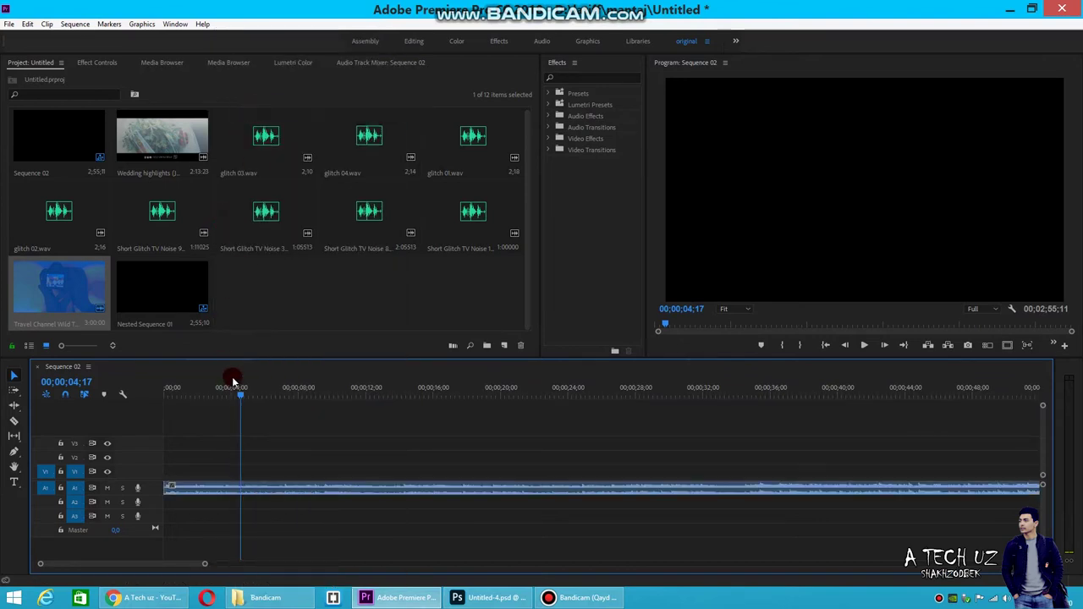
Play the soundtrack from the start, then open the A3 track's context menu
{"action": "left_click", "coordinate": [166, 396]}
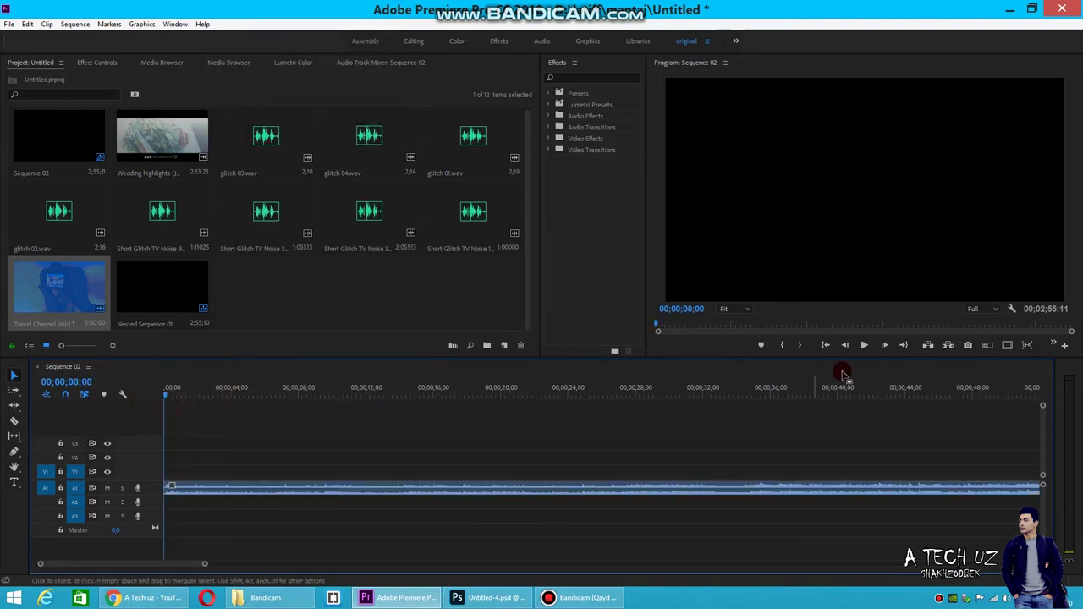
{"action": "left_click", "coordinate": [864, 345]}
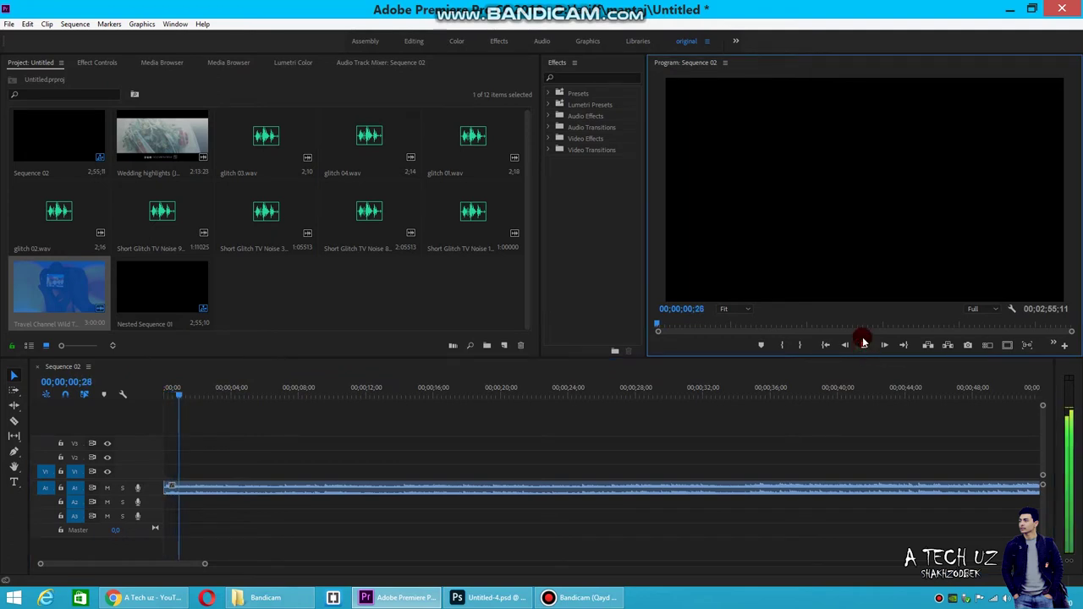
{"action": "left_click", "coordinate": [864, 344]}
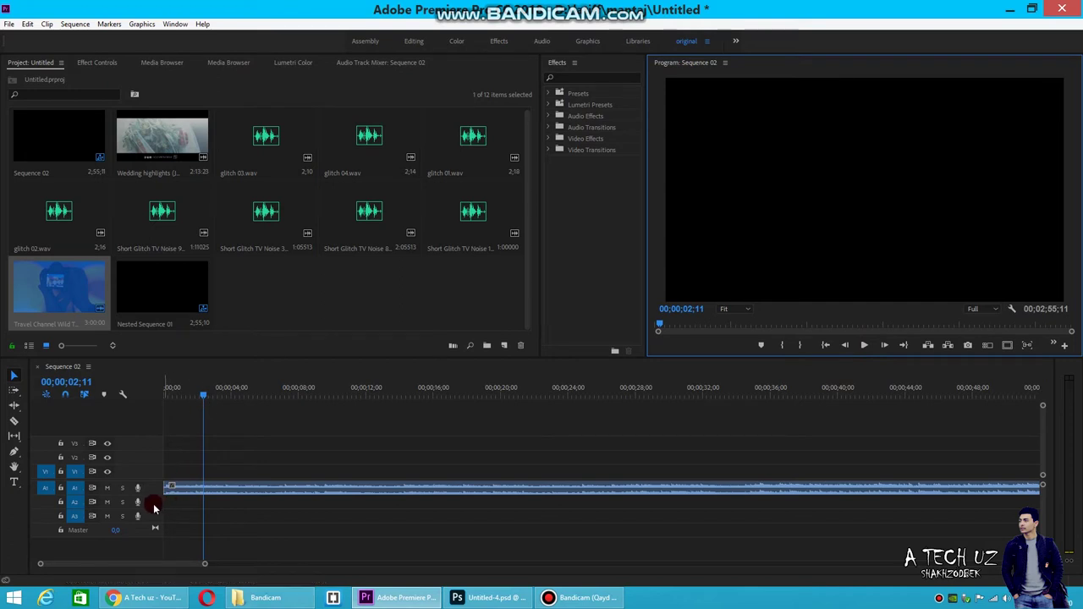
{"action": "left_click", "coordinate": [146, 502]}
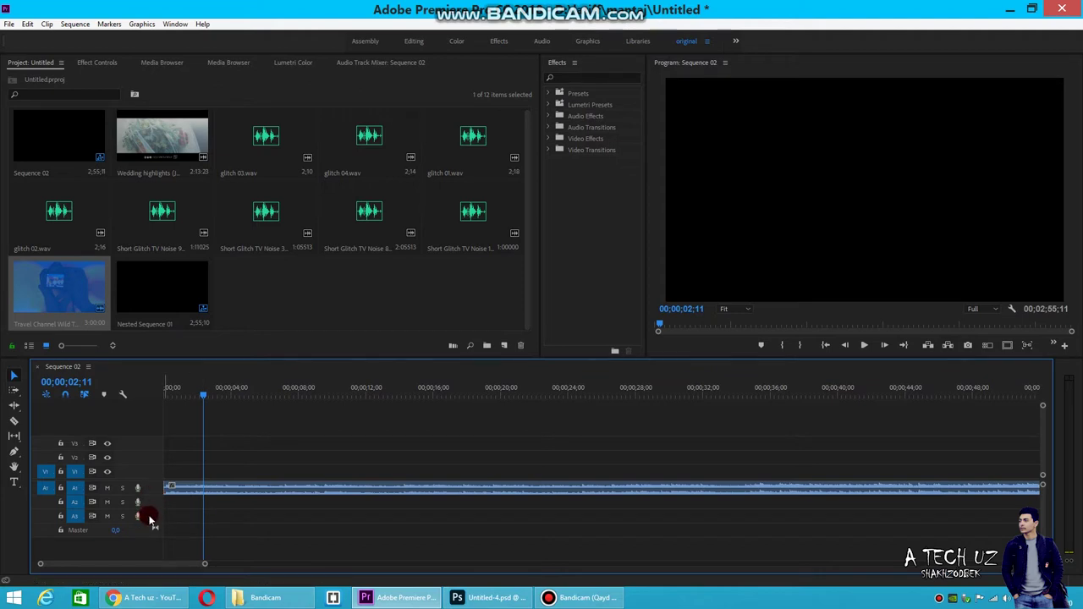
{"action": "right_click", "coordinate": [151, 518]}
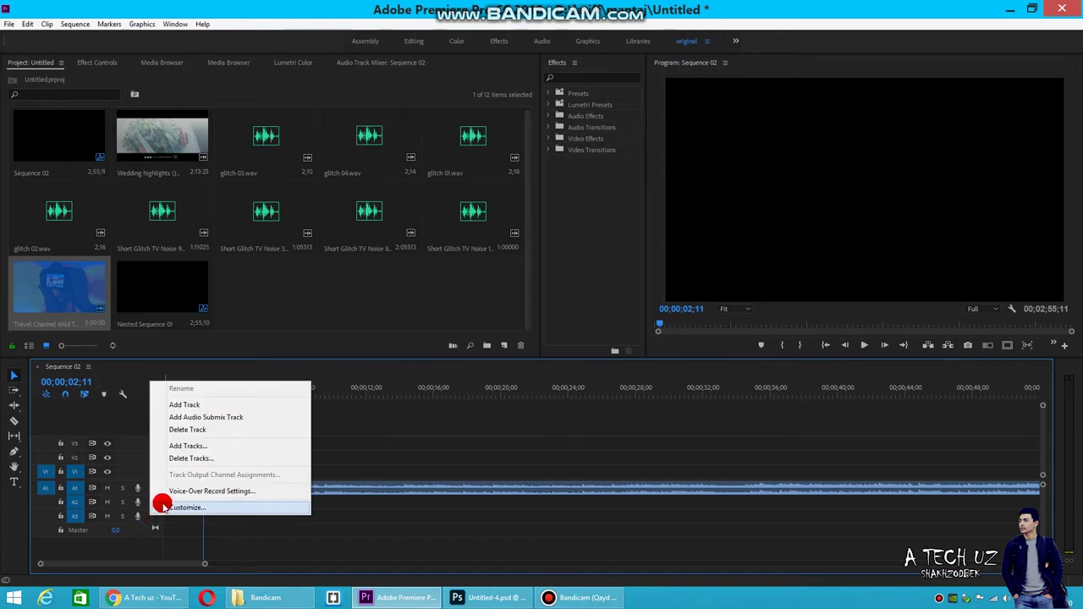
{"action": "left_click", "coordinate": [149, 513]}
{"action": "left_click", "coordinate": [151, 516]}
{"action": "right_click", "coordinate": [152, 518]}
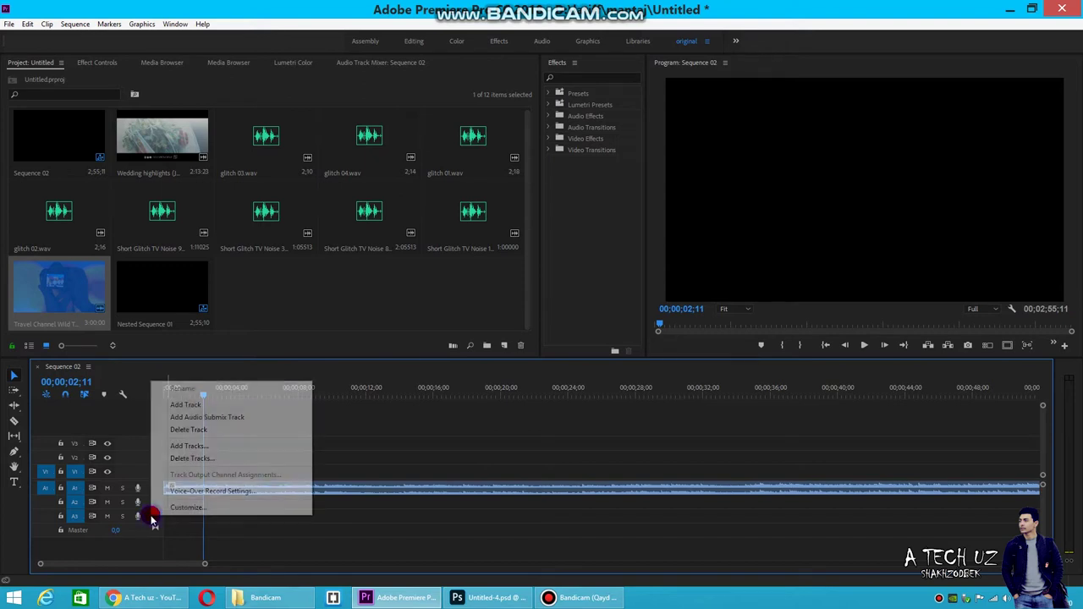
{"action": "left_click", "coordinate": [175, 407]}
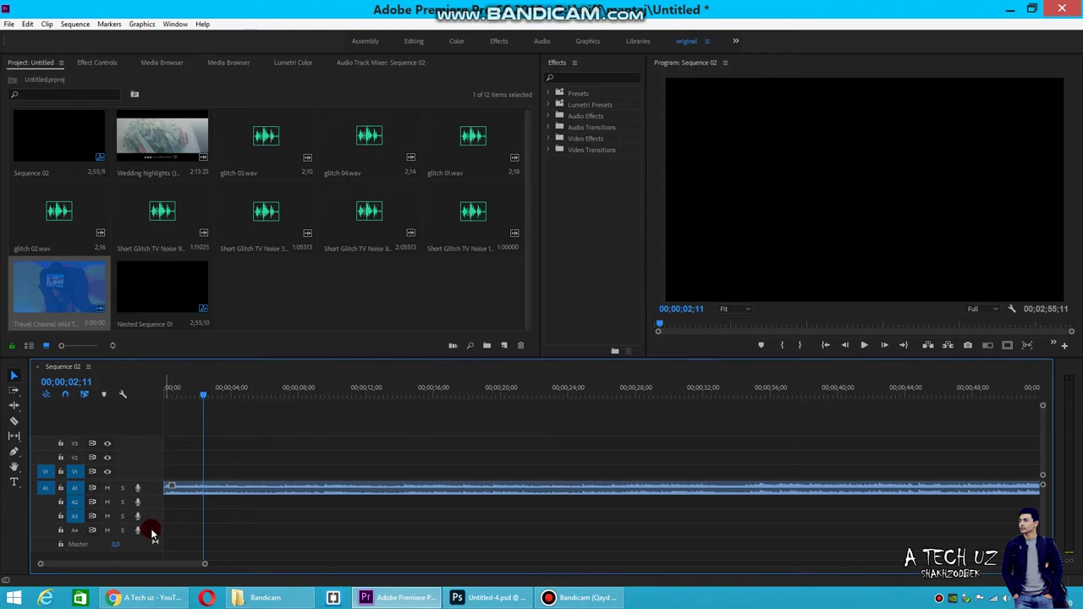
{"action": "right_click", "coordinate": [151, 529]}
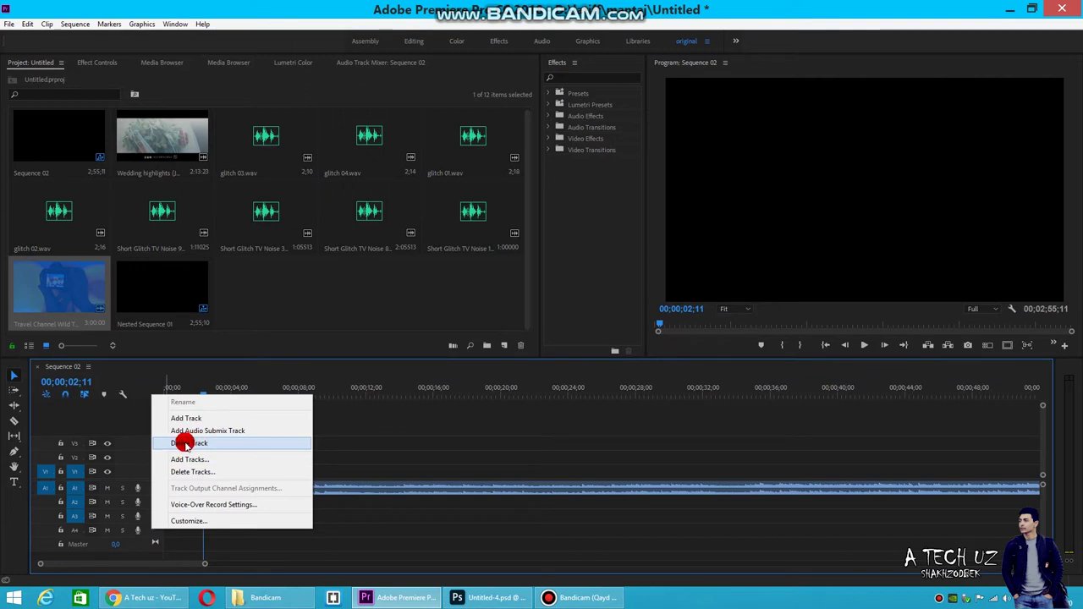
{"action": "left_click", "coordinate": [194, 445]}
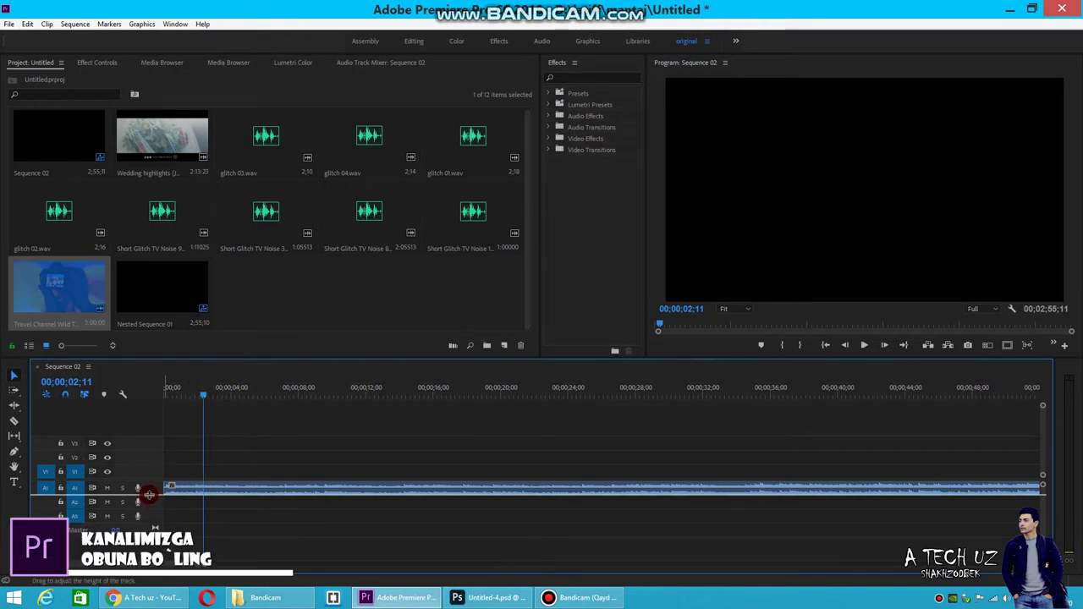
{"action": "left_click_drag", "start_coordinate": [148, 480], "coordinate": [152, 519]}
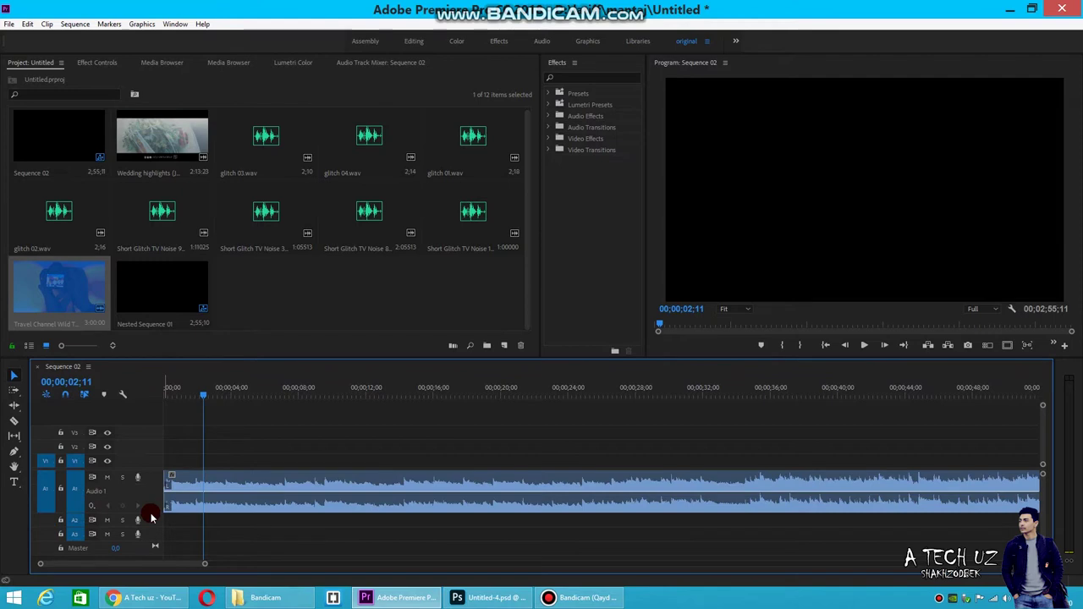
Show track volume keyframes on Audio 1 and add a low-level keyframe at the start
{"action": "left_click", "coordinate": [91, 508]}
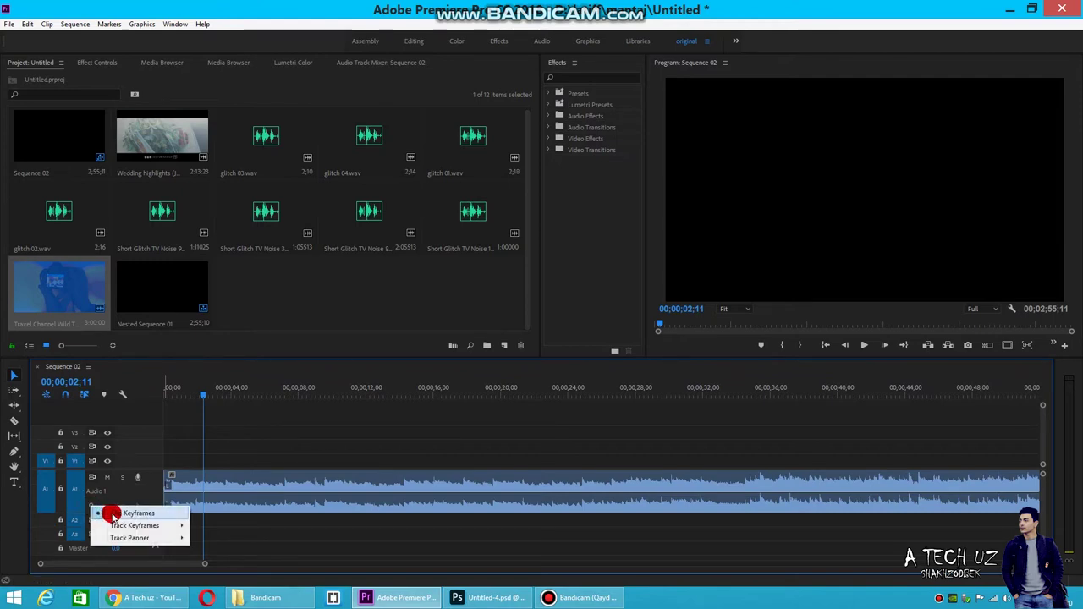
{"action": "mouse_move", "coordinate": [140, 526]}
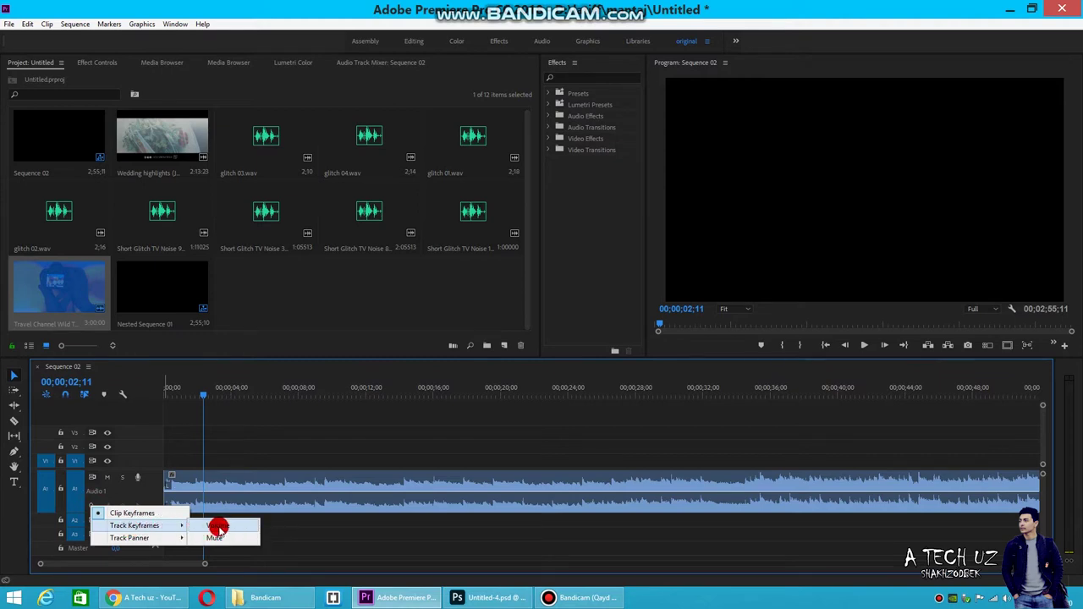
{"action": "left_click", "coordinate": [218, 526]}
{"action": "left_click_drag", "start_coordinate": [204, 393], "coordinate": [154, 401]}
{"action": "left_click", "coordinate": [123, 506]}
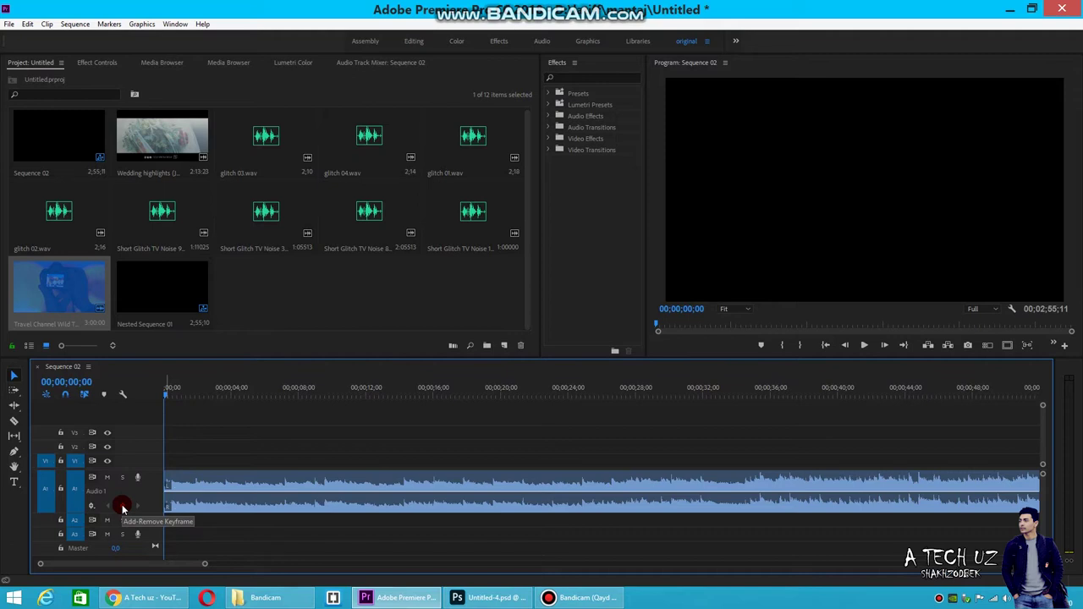
{"action": "left_click_drag", "start_coordinate": [167, 495], "coordinate": [167, 514]}
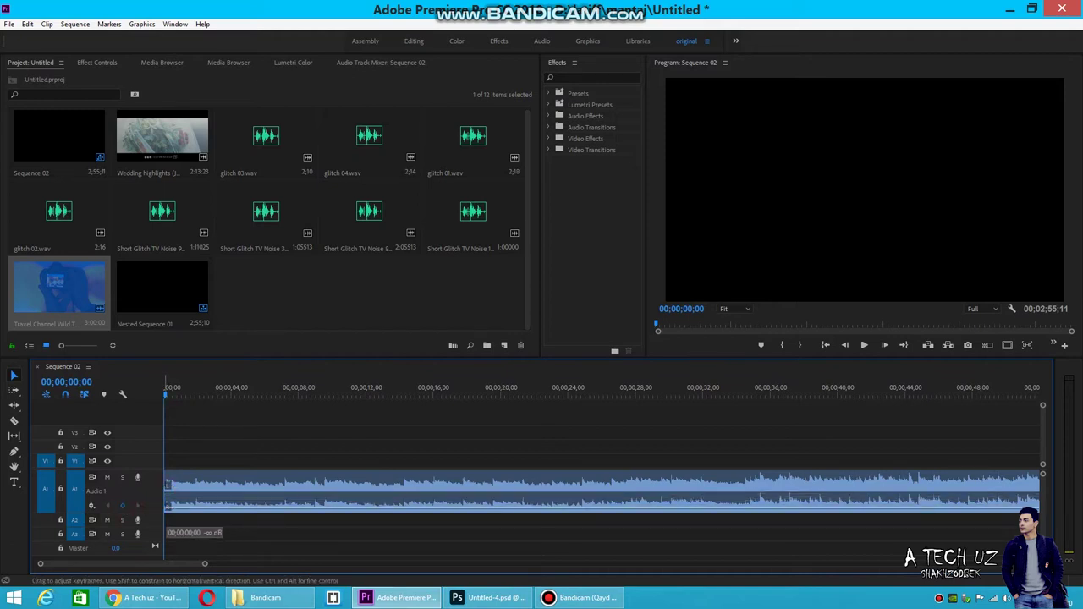
Add a second volume keyframe on A1 at about two seconds and adjust its level
{"action": "left_click_drag", "start_coordinate": [165, 392], "coordinate": [176, 392]}
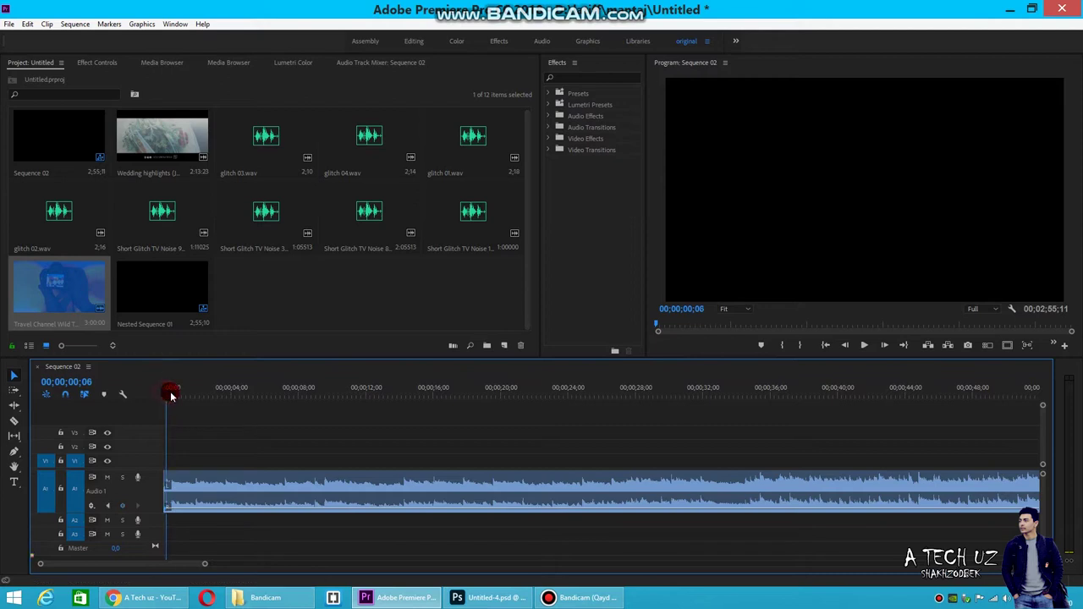
{"action": "left_click_drag", "start_coordinate": [177, 392], "coordinate": [196, 395]}
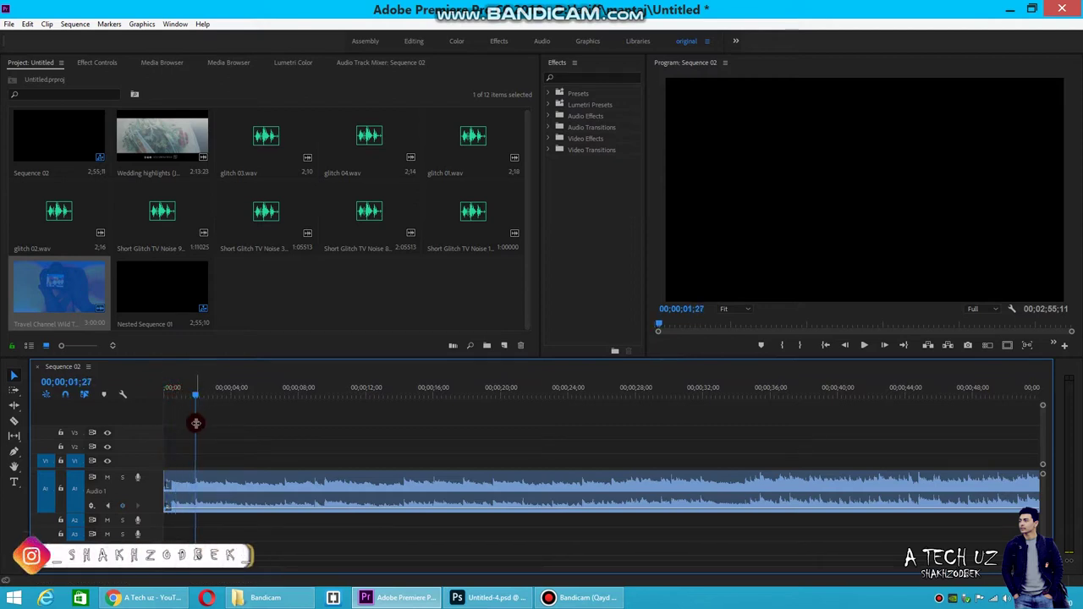
{"action": "left_click", "coordinate": [123, 505]}
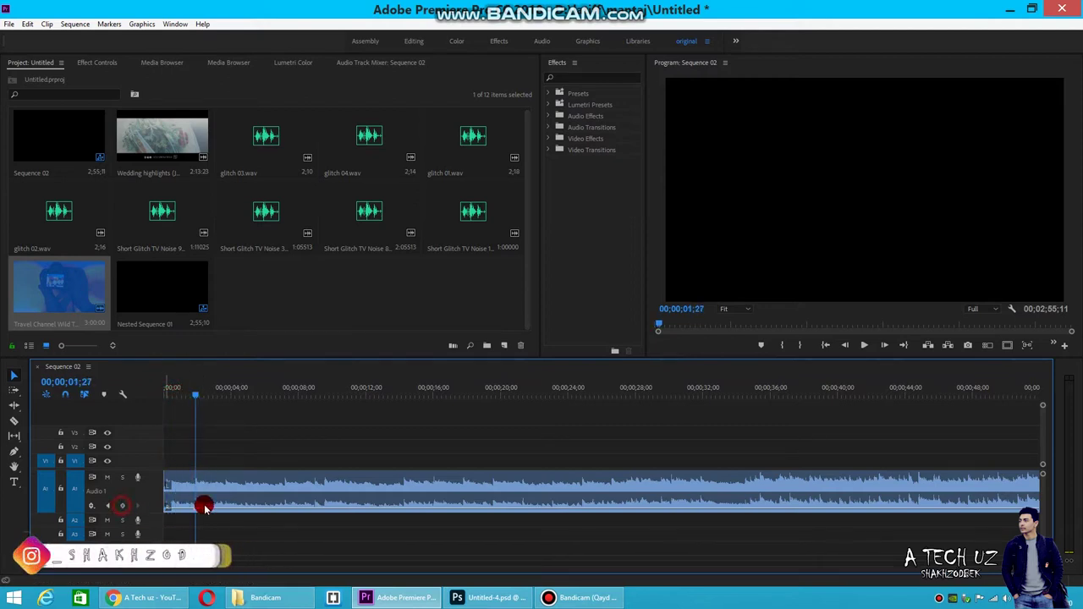
{"action": "left_click_drag", "start_coordinate": [195, 509], "coordinate": [195, 494]}
Rewind and play the sequence to hear the fade-in
{"action": "left_click_drag", "start_coordinate": [197, 394], "coordinate": [157, 397]}
{"action": "left_click", "coordinate": [757, 413]}
{"action": "left_click", "coordinate": [863, 346]}
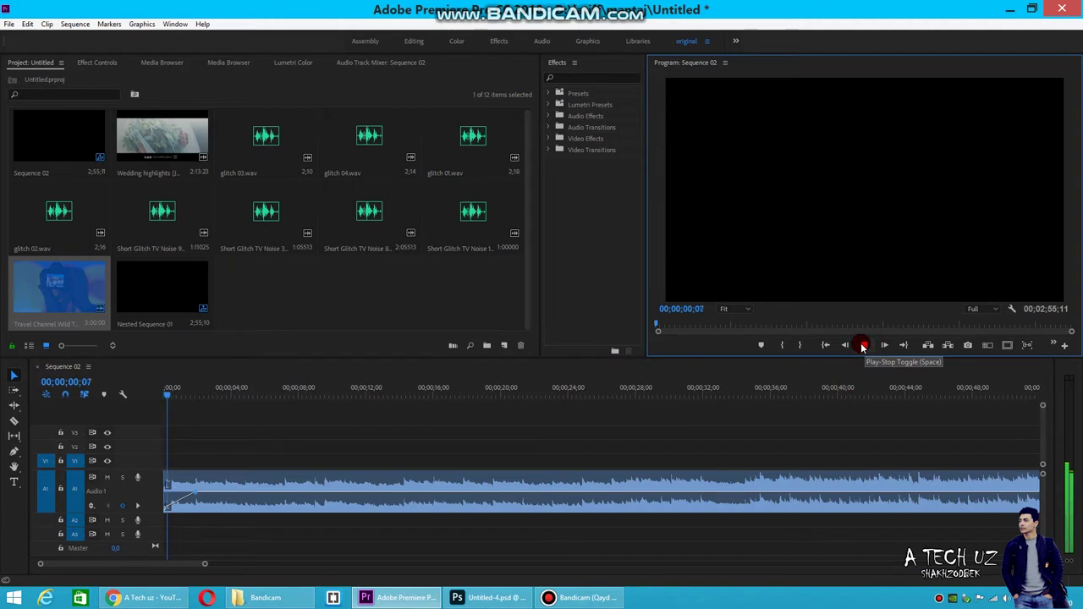
{"action": "left_click", "coordinate": [863, 345]}
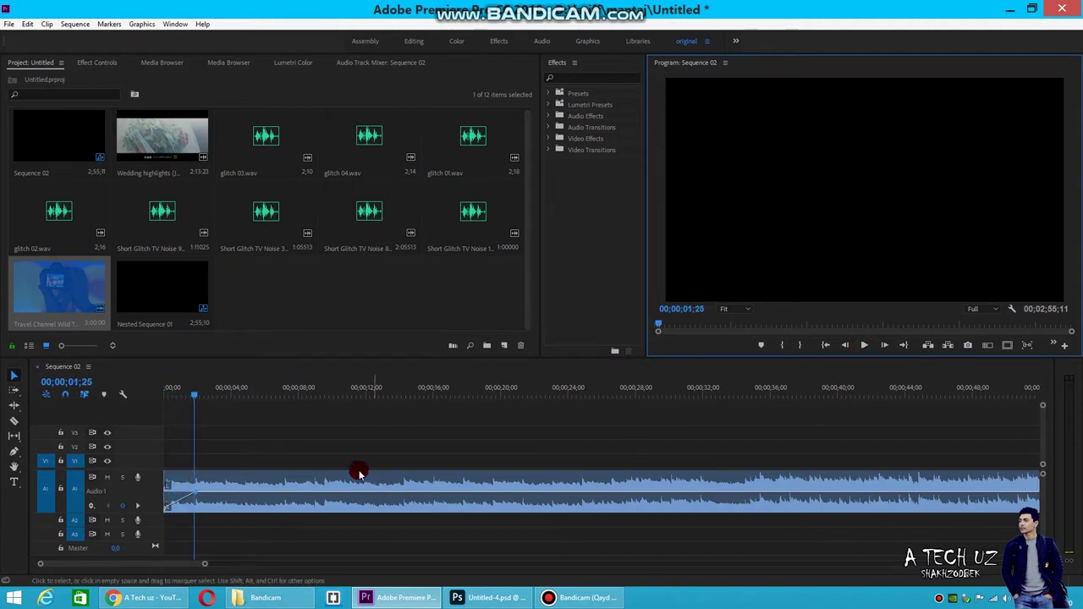
Move the second volume keyframe to about 00;00;02;20 and replay the fade-in
{"action": "left_click_drag", "start_coordinate": [194, 392], "coordinate": [160, 394]}
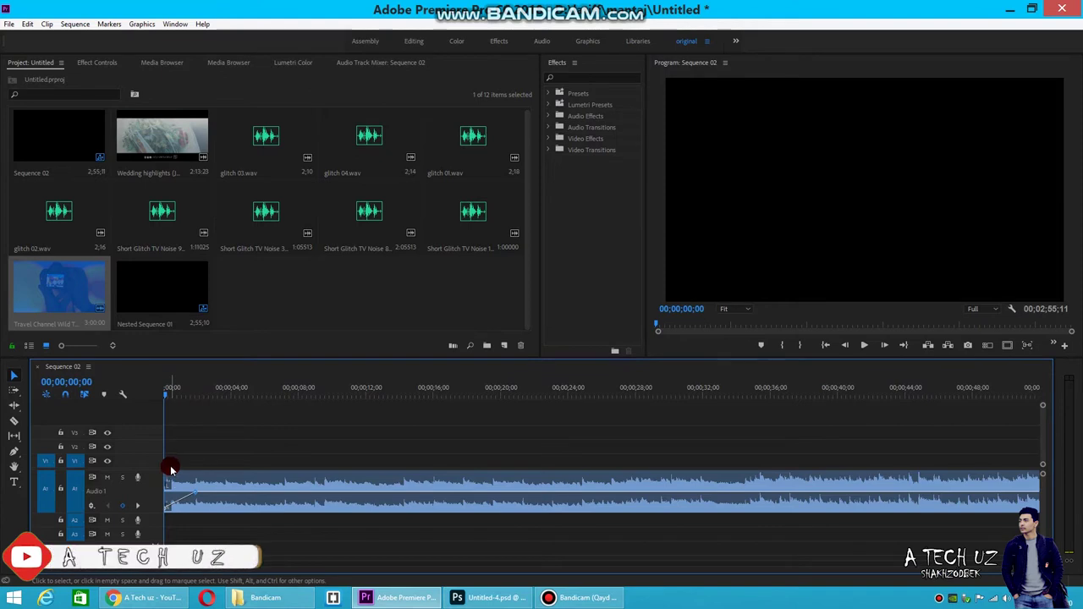
{"action": "left_click_drag", "start_coordinate": [196, 494], "coordinate": [419, 484]}
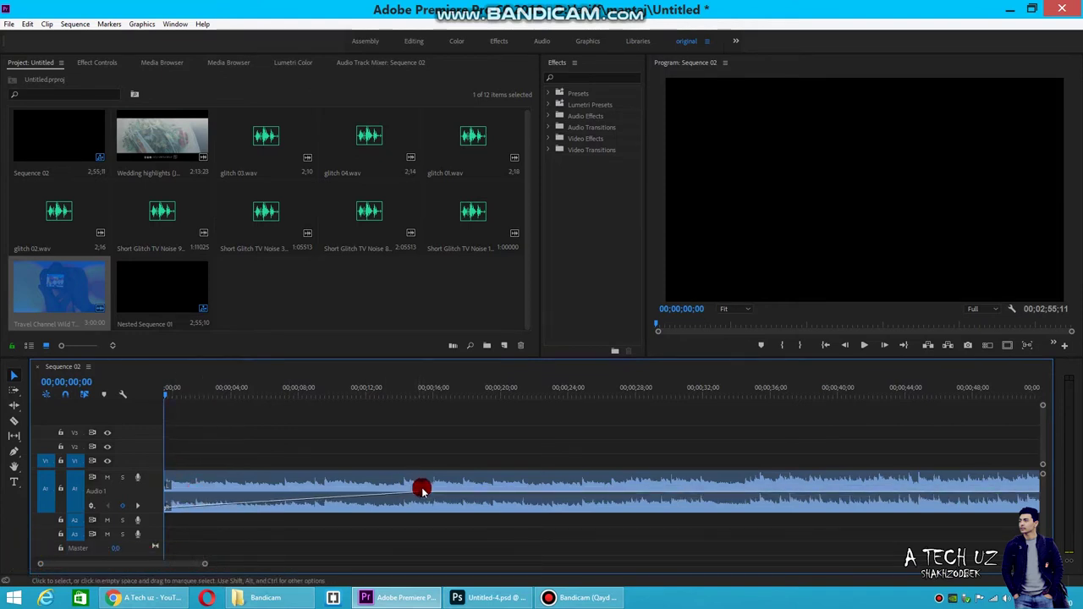
{"action": "left_click", "coordinate": [864, 346]}
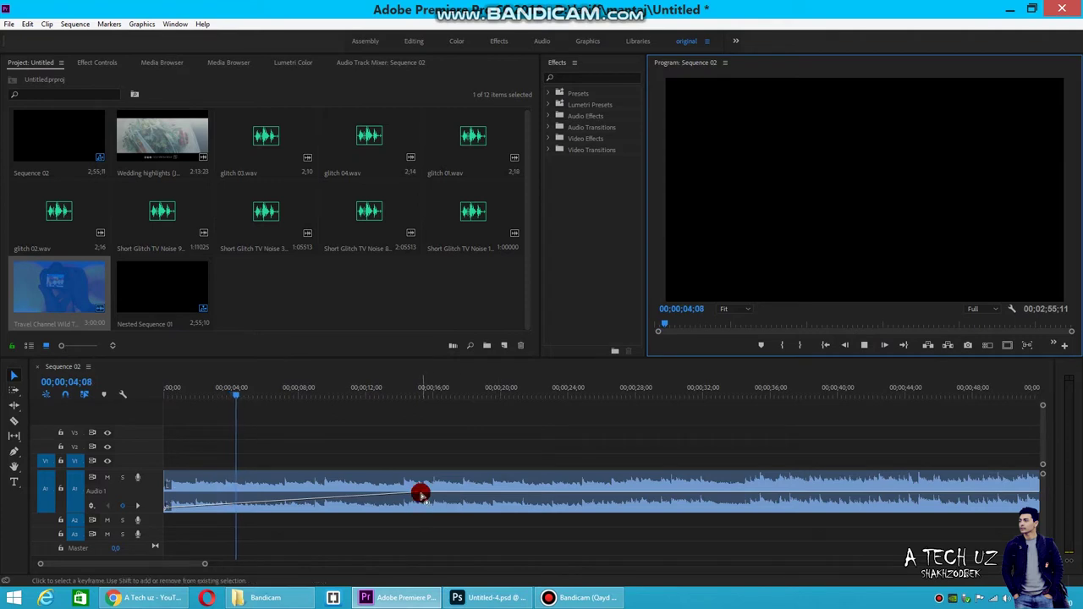
{"action": "left_click_drag", "start_coordinate": [252, 394], "coordinate": [170, 398]}
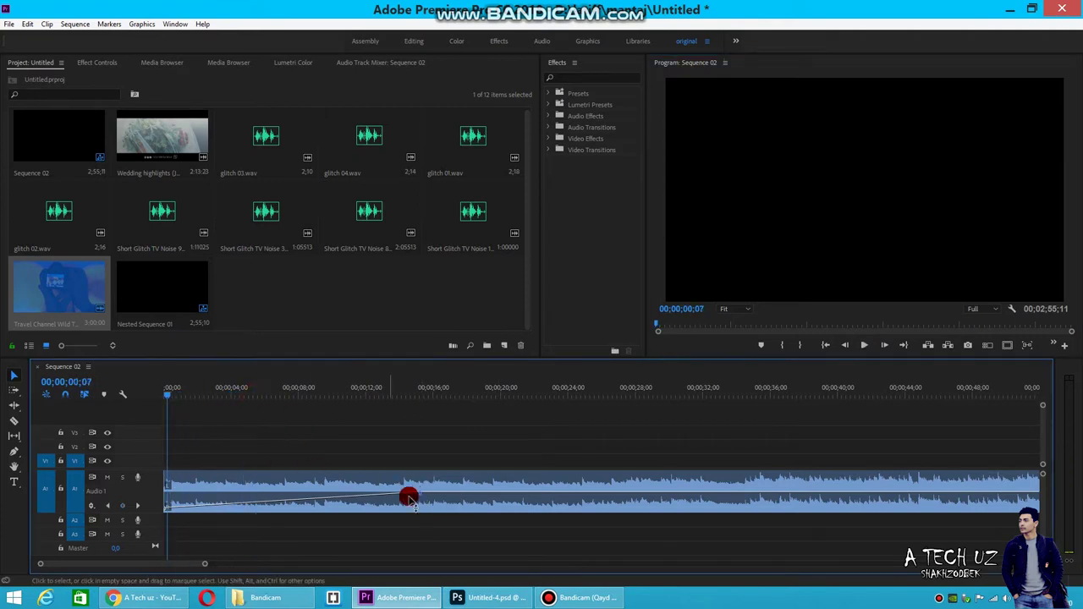
{"action": "left_click_drag", "start_coordinate": [411, 492], "coordinate": [206, 493]}
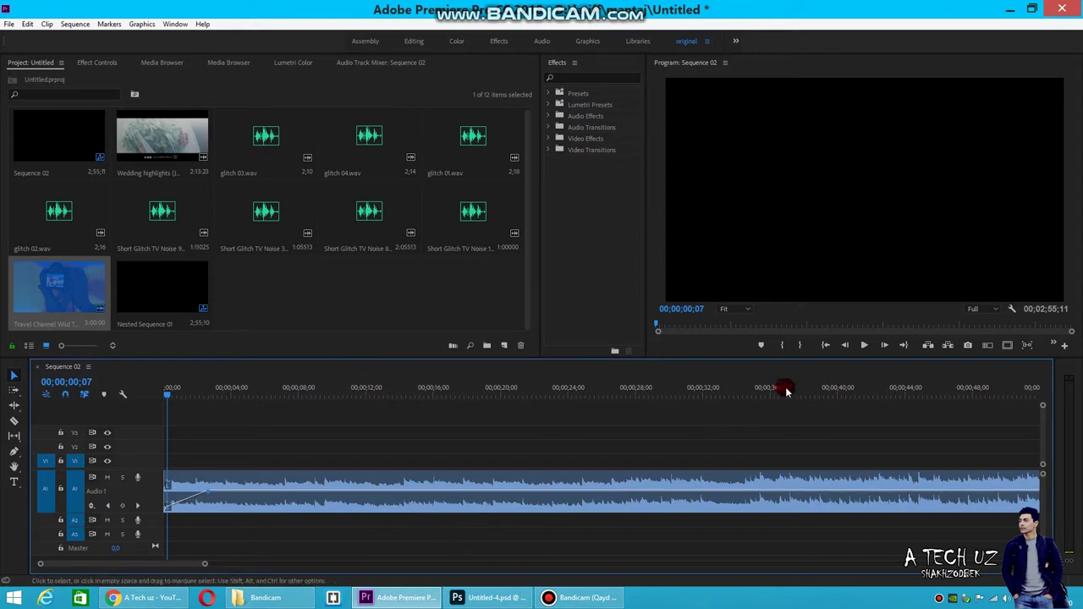
{"action": "left_click", "coordinate": [864, 345]}
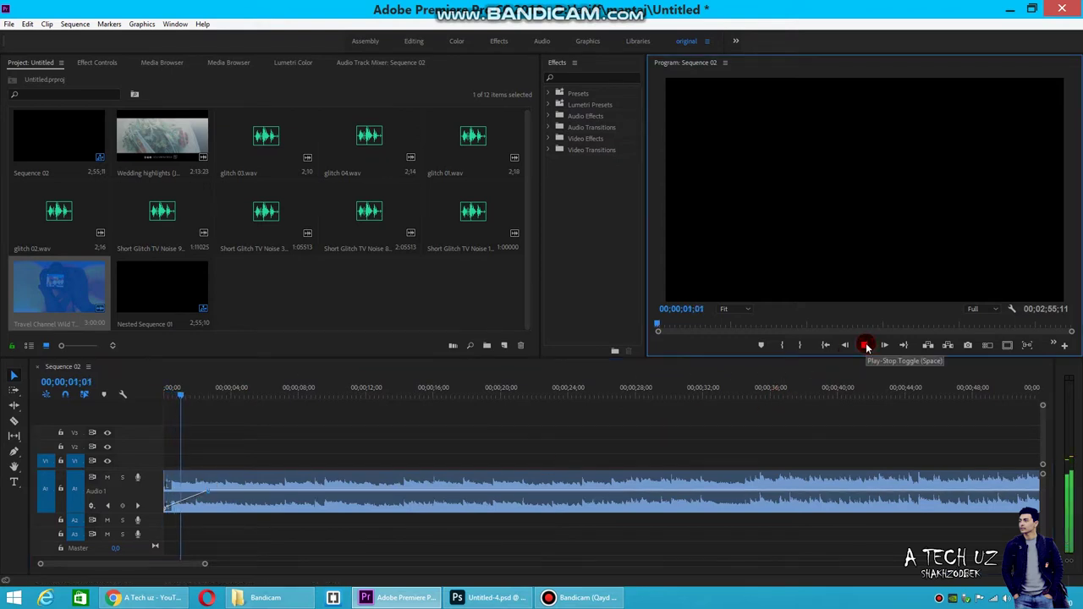
Turn off Clip Keyframes under Show Keyframes on Audio 1 and replay from the start
{"action": "left_click", "coordinate": [868, 347]}
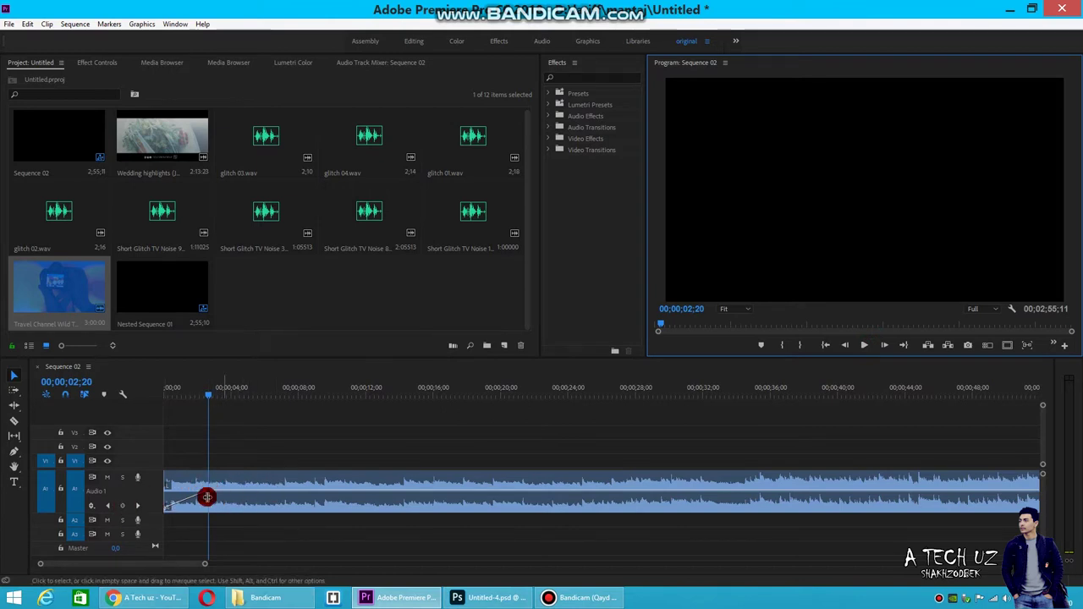
{"action": "left_click", "coordinate": [92, 508]}
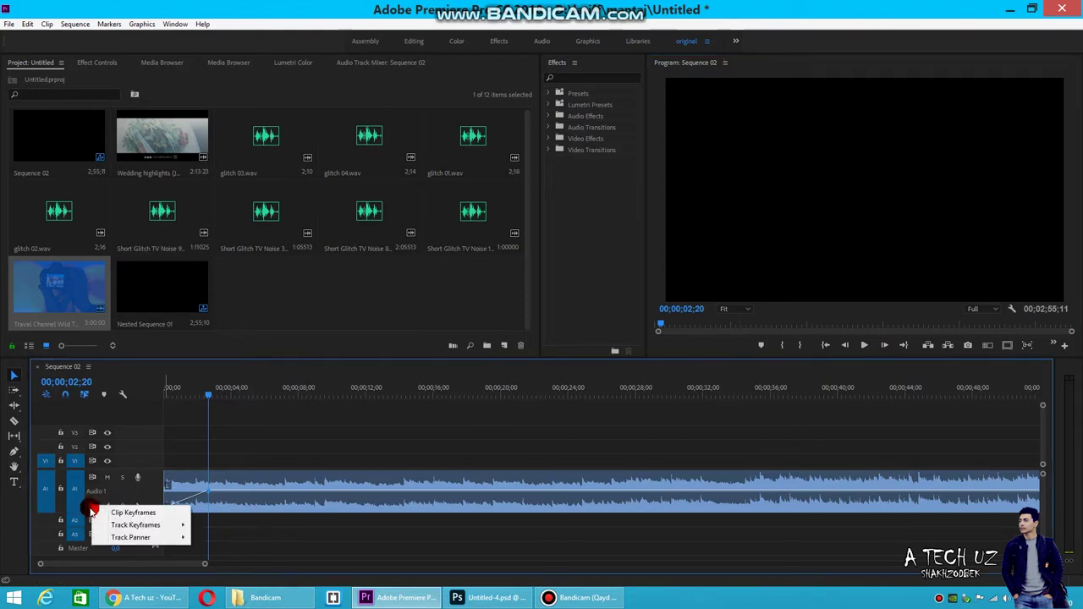
{"action": "left_click", "coordinate": [137, 514]}
{"action": "left_click_drag", "start_coordinate": [211, 394], "coordinate": [156, 402]}
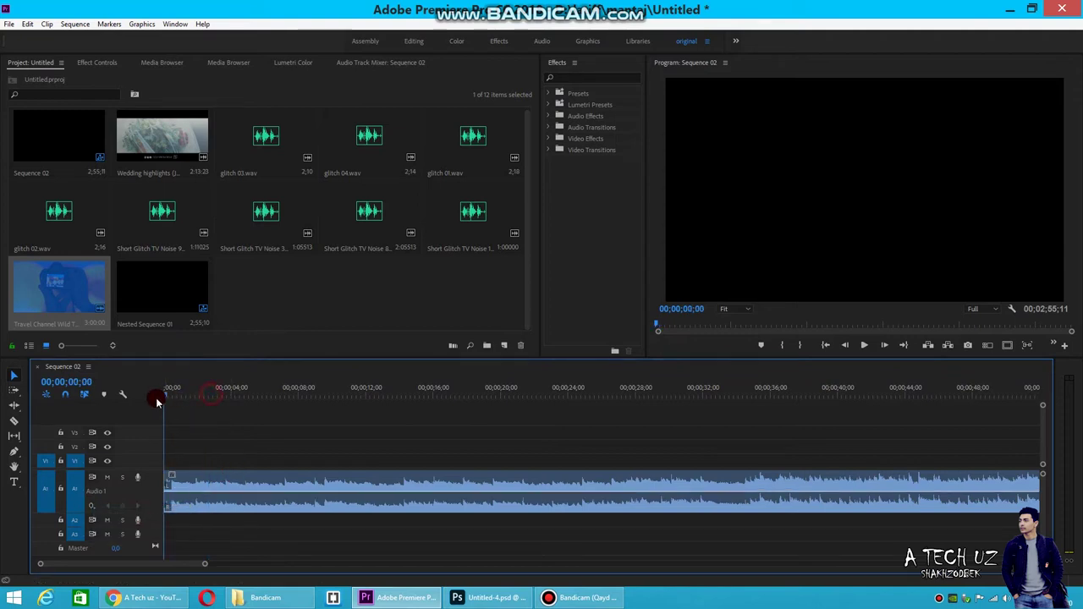
{"action": "left_click", "coordinate": [864, 347]}
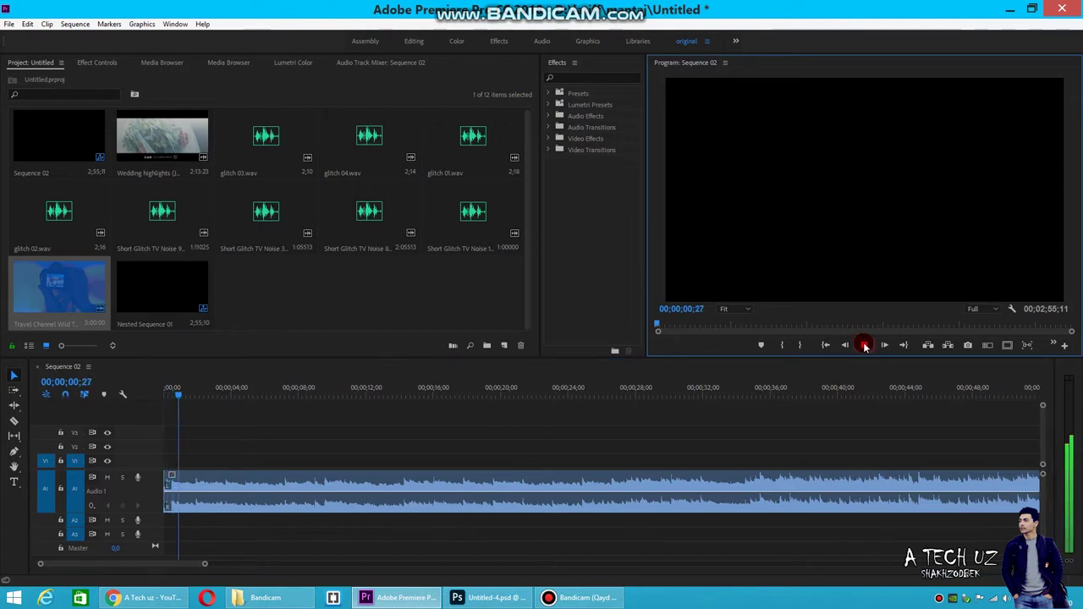
{"action": "left_click_drag", "start_coordinate": [192, 391], "coordinate": [170, 395]}
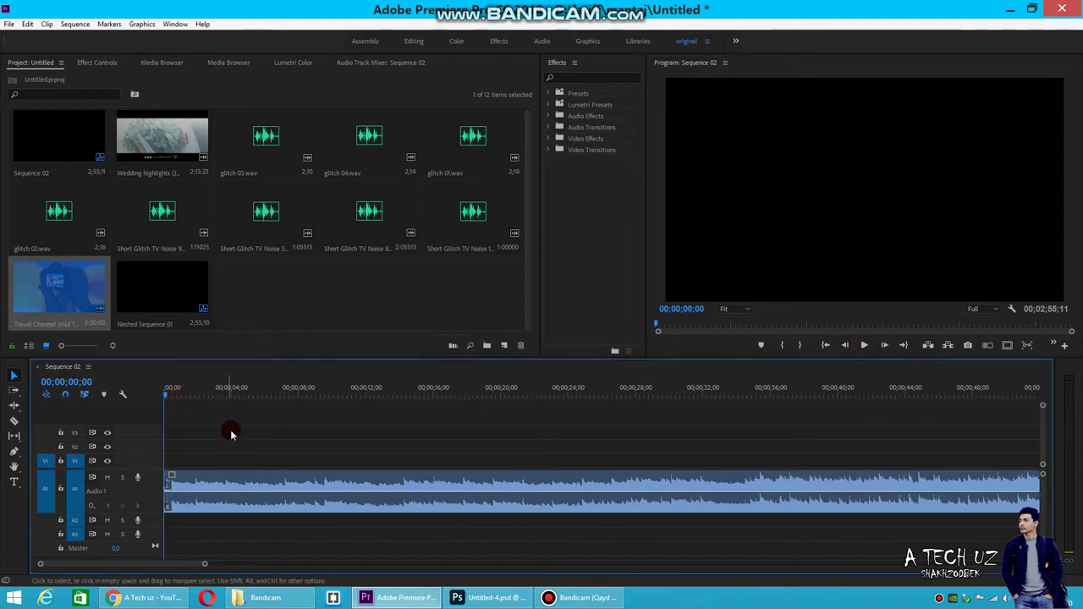
Apply the Constant Power crossfade from Audio Transitions > Crossfade to the A1 soundtrack's start
{"action": "left_click", "coordinate": [178, 491]}
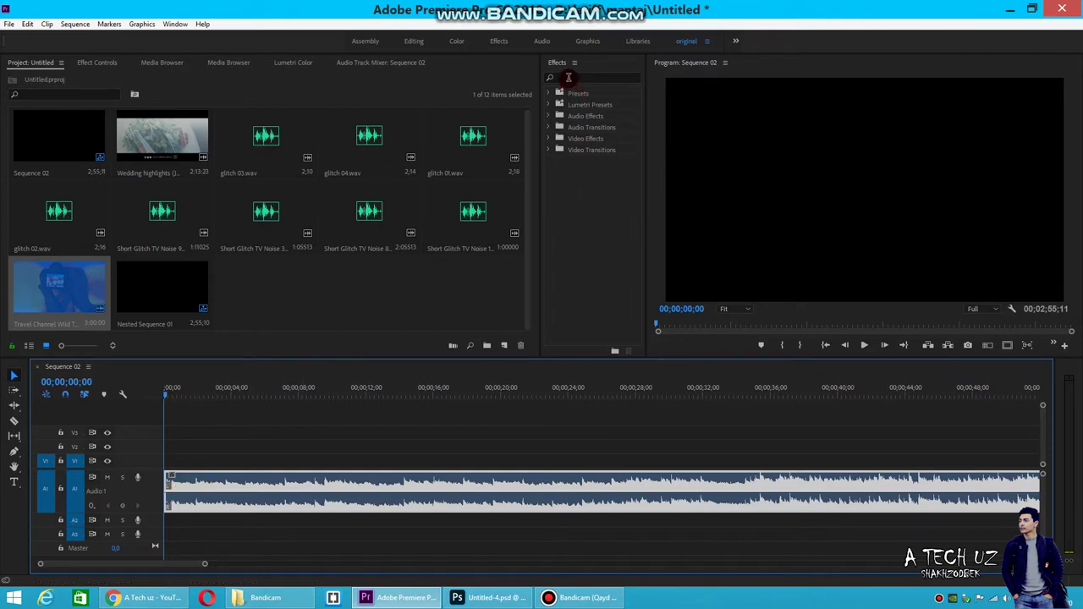
{"action": "left_click", "coordinate": [549, 116]}
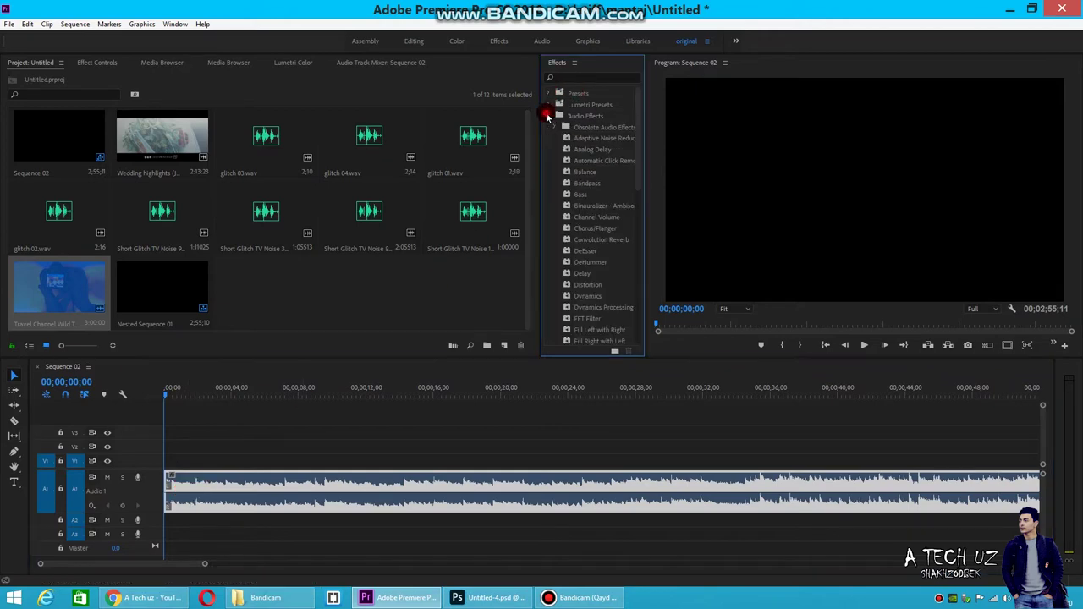
{"action": "left_click", "coordinate": [551, 117]}
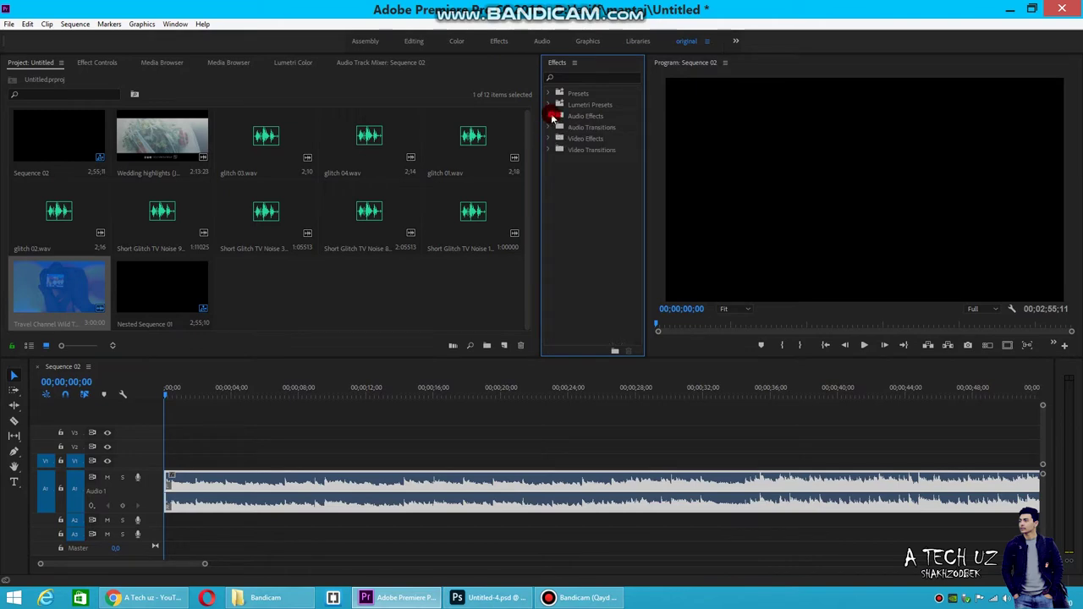
{"action": "left_click", "coordinate": [549, 127]}
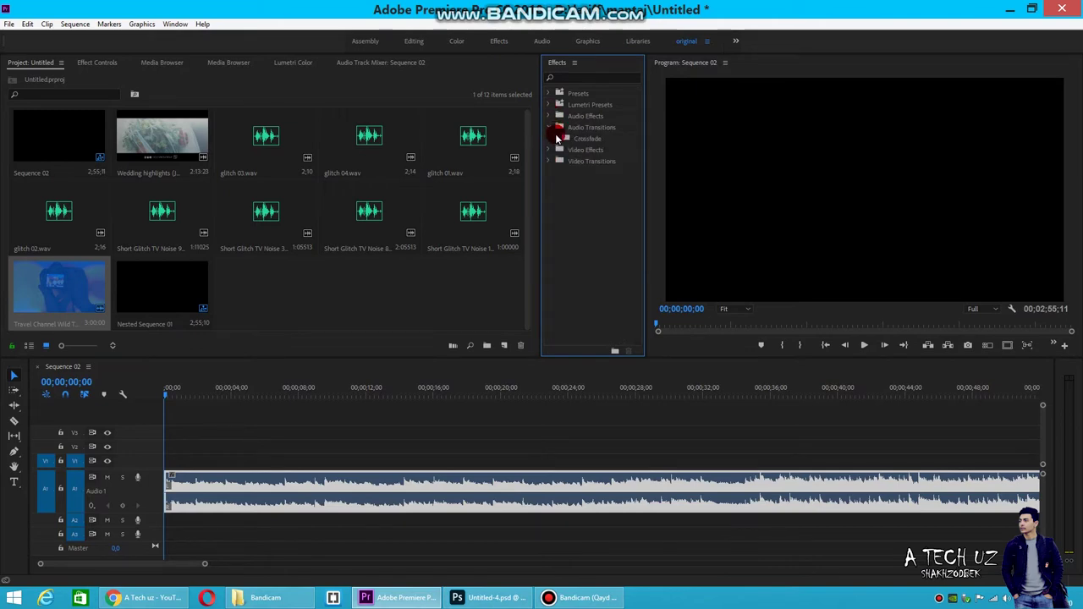
{"action": "left_click", "coordinate": [556, 139]}
{"action": "left_click_drag", "start_coordinate": [593, 161], "coordinate": [173, 489]}
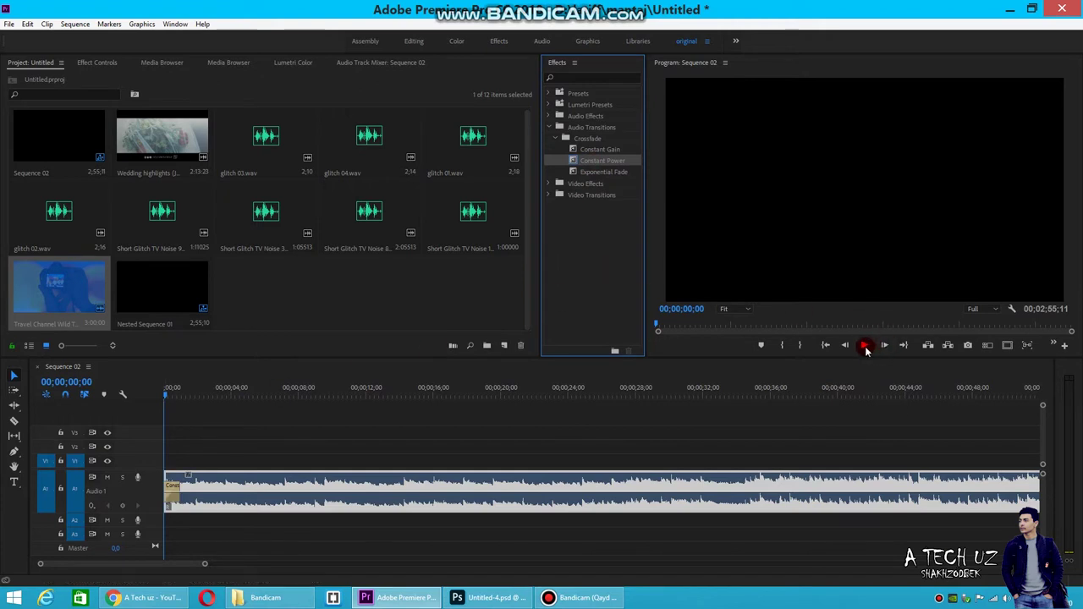
Play back the crossfade, then deselect the clip and return the playhead to the start
{"action": "left_click", "coordinate": [864, 346]}
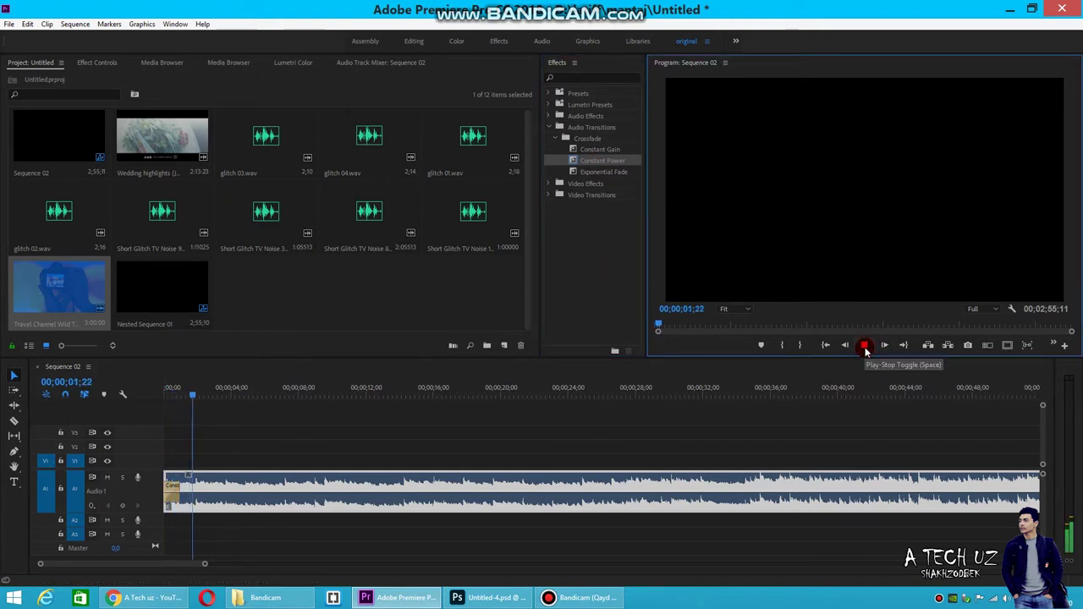
{"action": "left_click", "coordinate": [864, 346]}
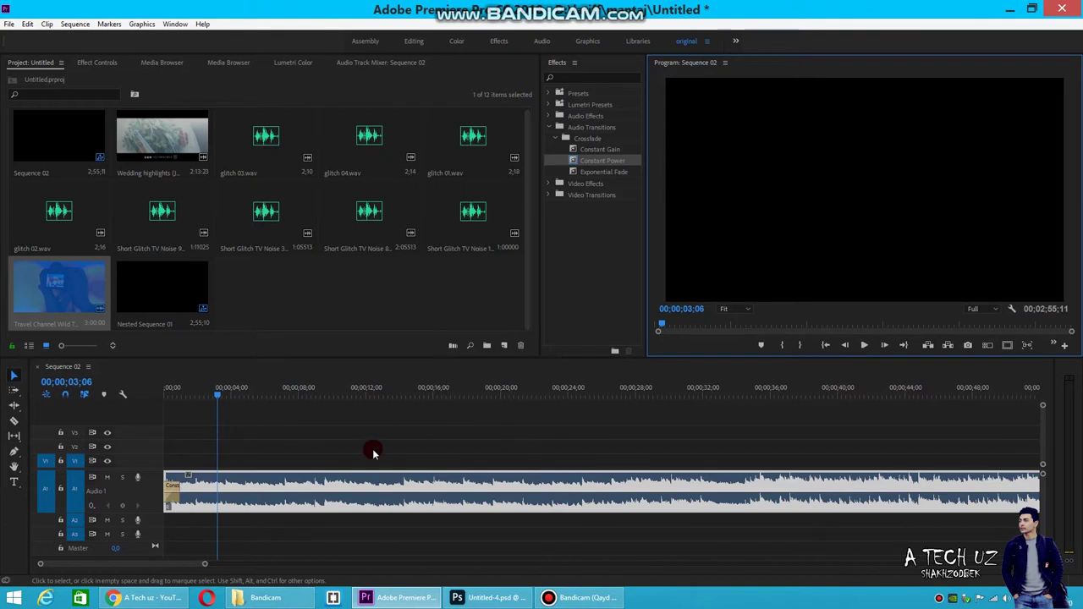
{"action": "left_click", "coordinate": [170, 495]}
{"action": "left_click", "coordinate": [172, 489]}
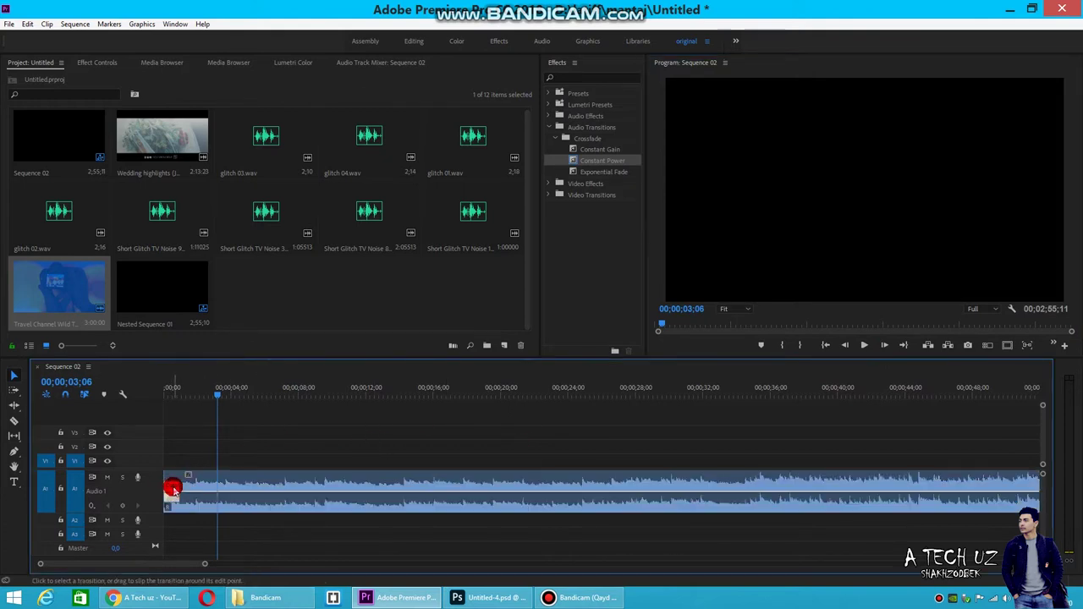
{"action": "left_click", "coordinate": [170, 389]}
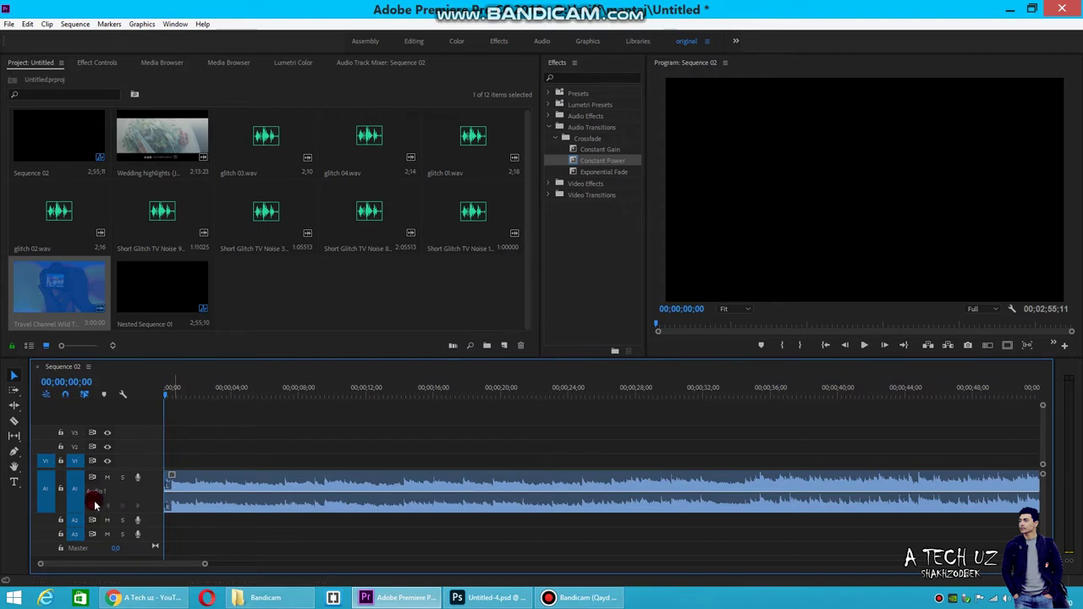
Restore Audio 1's height and place Short Glitch TV Noise at 00;00 on A2, then play it
{"action": "left_click_drag", "start_coordinate": [114, 512], "coordinate": [165, 452]}
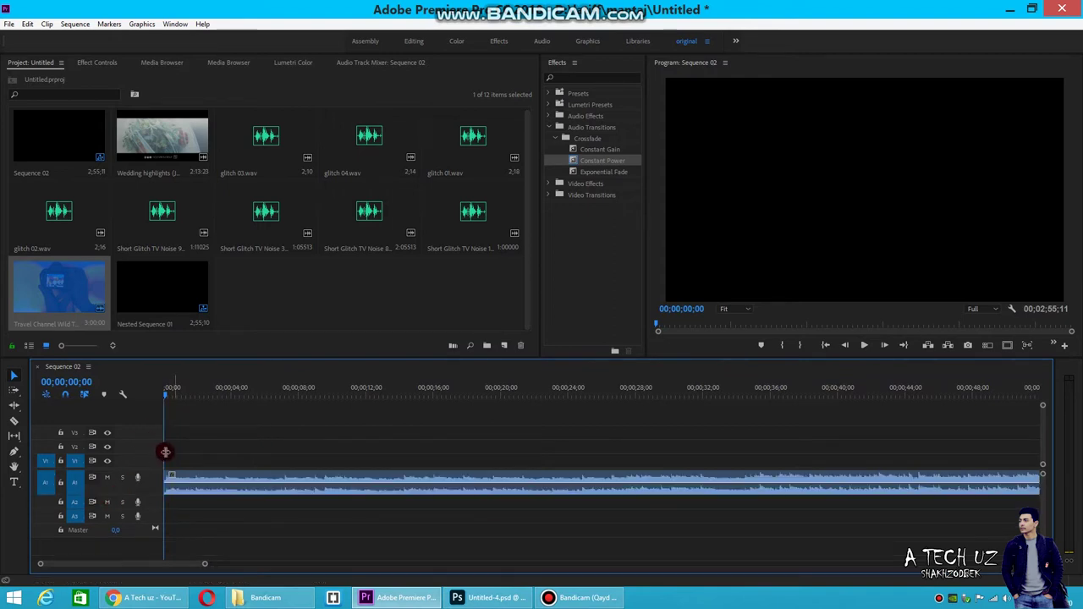
{"action": "left_click_drag", "start_coordinate": [346, 227], "coordinate": [179, 510]}
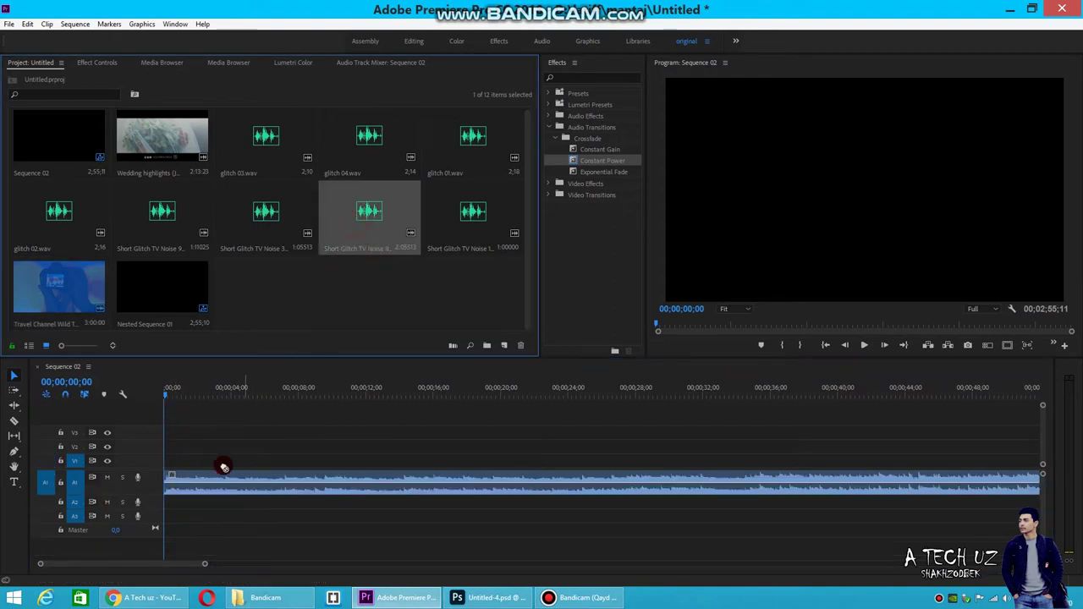
{"action": "left_click_drag", "start_coordinate": [174, 500], "coordinate": [184, 504]}
{"action": "left_click", "coordinate": [169, 391]}
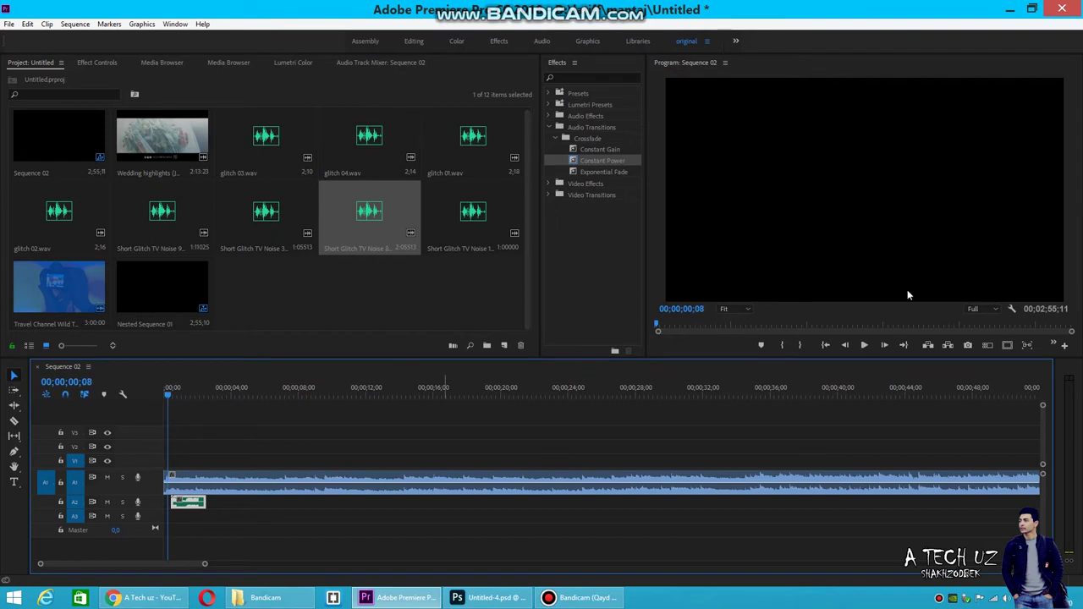
{"action": "left_click", "coordinate": [864, 346]}
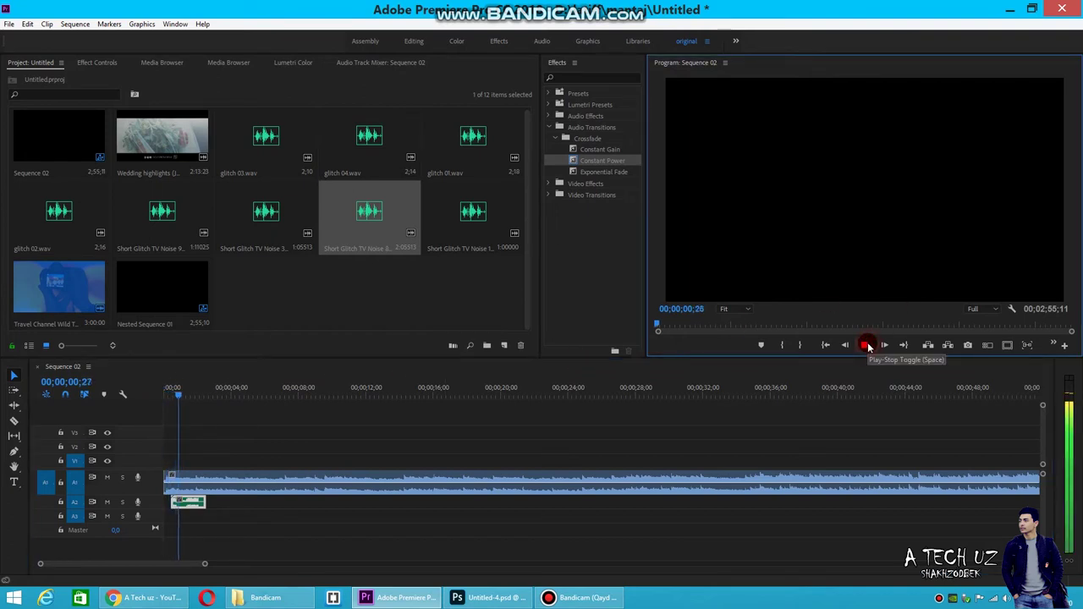
{"action": "left_click", "coordinate": [865, 347]}
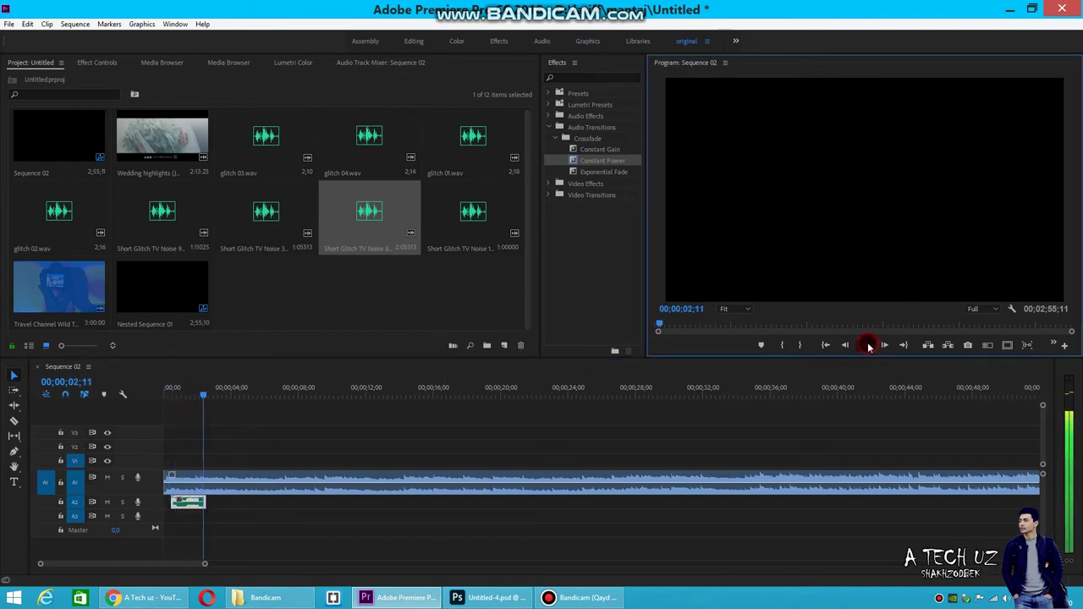
{"action": "left_click", "coordinate": [288, 301]}
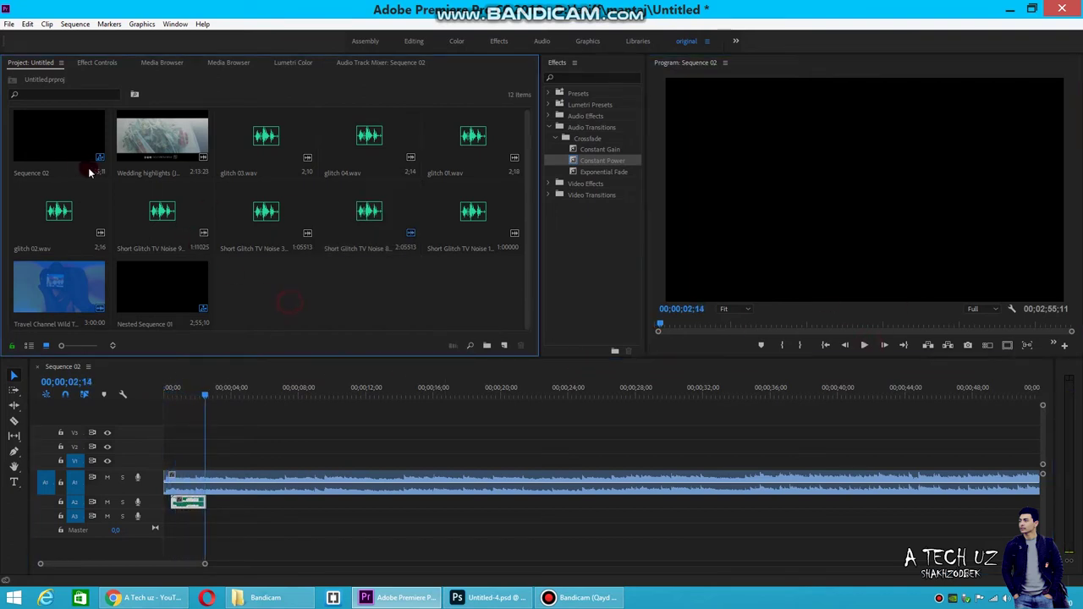
{"action": "left_click", "coordinate": [166, 62]}
Import MVI_4018, MVI_4019, MVI_4020, MVI_4023 and MVI_4024 into the project
{"action": "left_click", "coordinate": [21, 64]}
{"action": "double_click", "coordinate": [275, 287]}
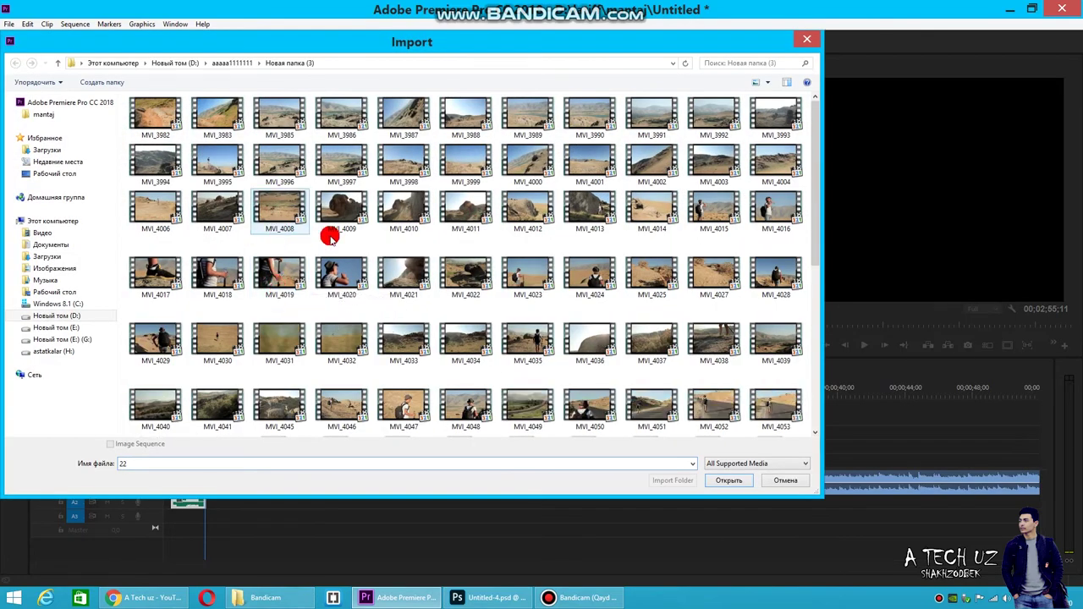
{"action": "left_click", "coordinate": [339, 266]}
{"action": "left_click", "coordinate": [217, 271], "text": "shift"}
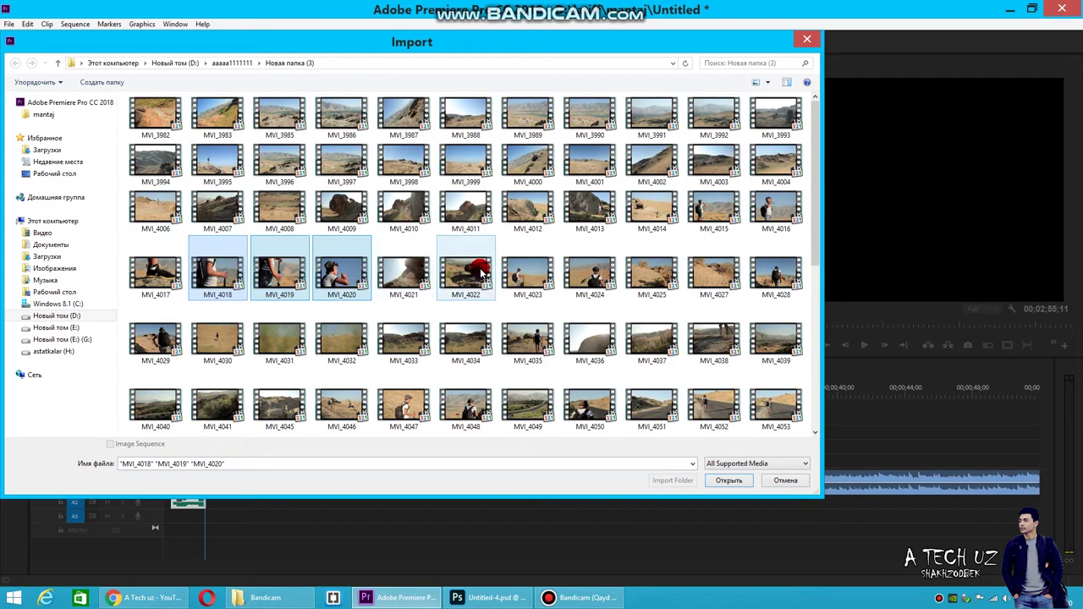
{"action": "left_click", "coordinate": [523, 271], "text": "ctrl"}
{"action": "left_click", "coordinate": [587, 271], "text": "ctrl"}
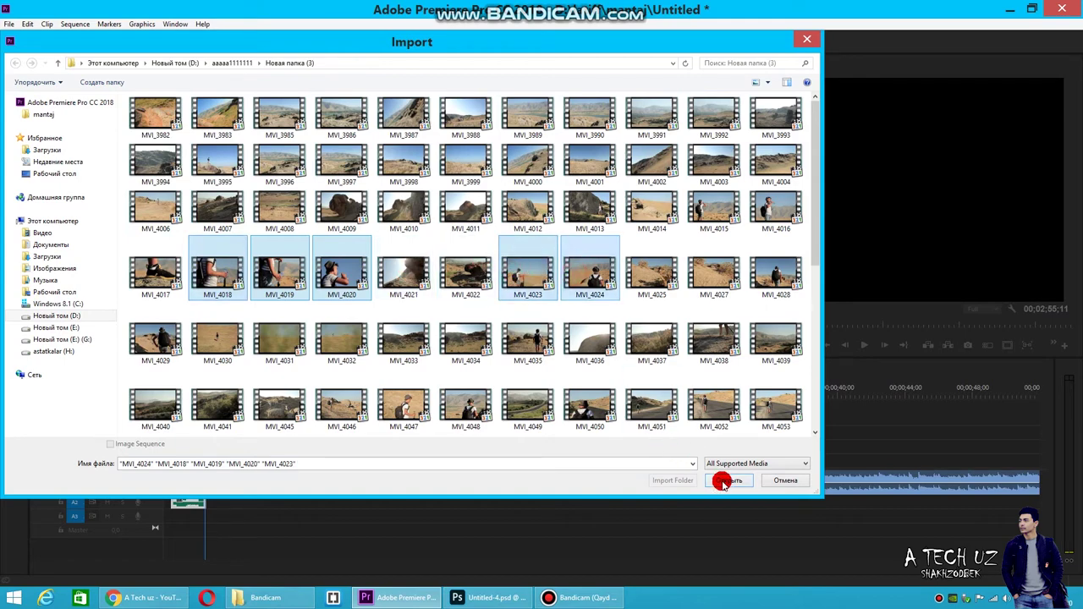
{"action": "left_click", "coordinate": [724, 482]}
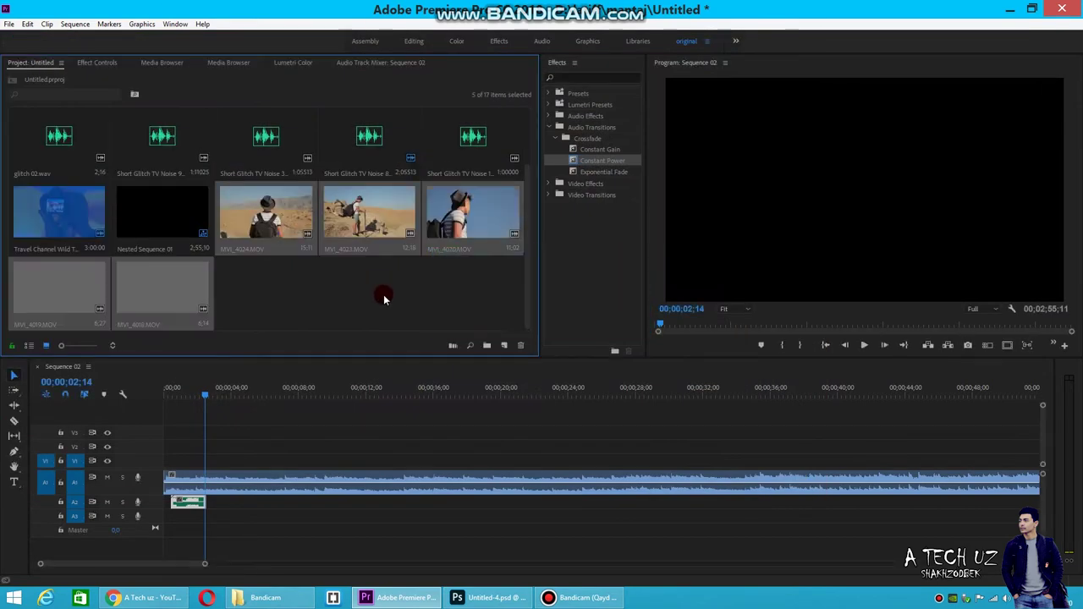
Place MVI_4024.MOV on V3 at the start of Sequence 02 and mute track A3
{"action": "left_click_drag", "start_coordinate": [251, 217], "coordinate": [168, 435]}
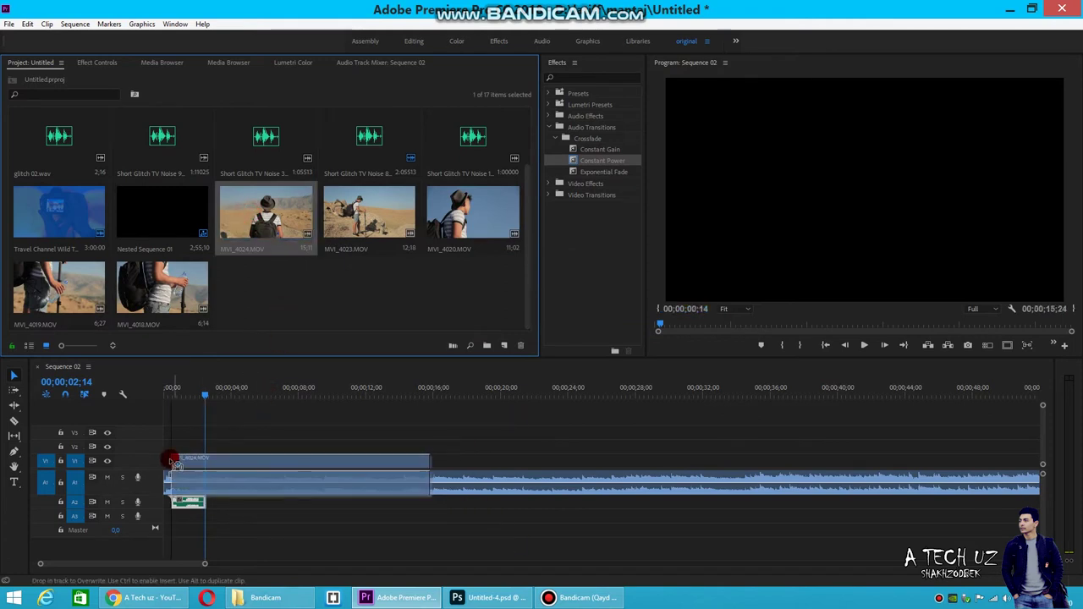
{"action": "left_click_drag", "start_coordinate": [159, 435], "coordinate": [162, 434]}
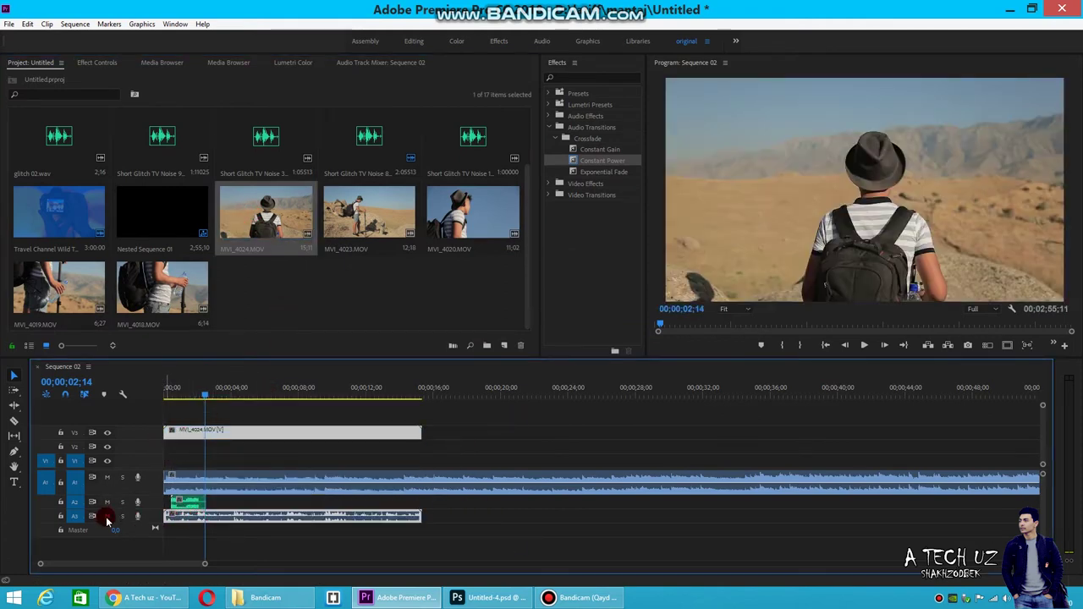
{"action": "left_click", "coordinate": [106, 516]}
{"action": "left_click", "coordinate": [200, 390]}
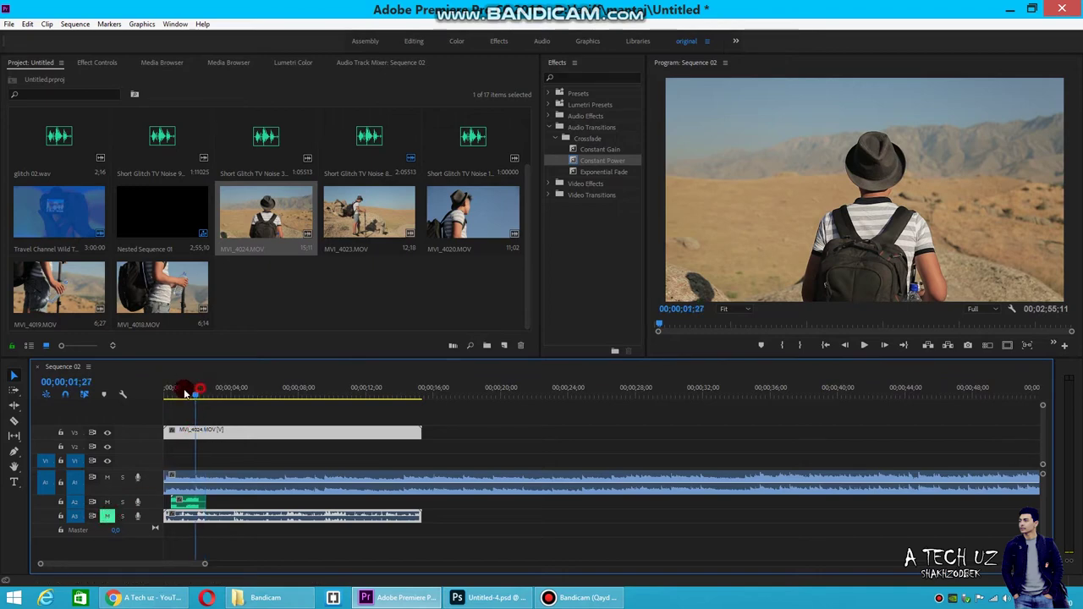
{"action": "left_click_drag", "start_coordinate": [190, 393], "coordinate": [152, 391]}
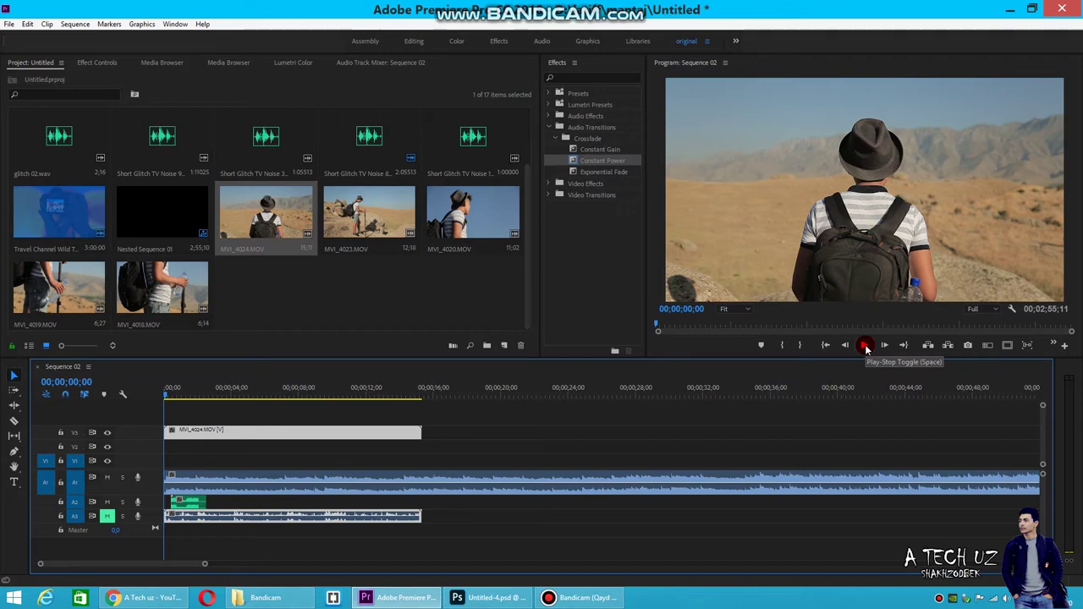
{"action": "left_click", "coordinate": [107, 517]}
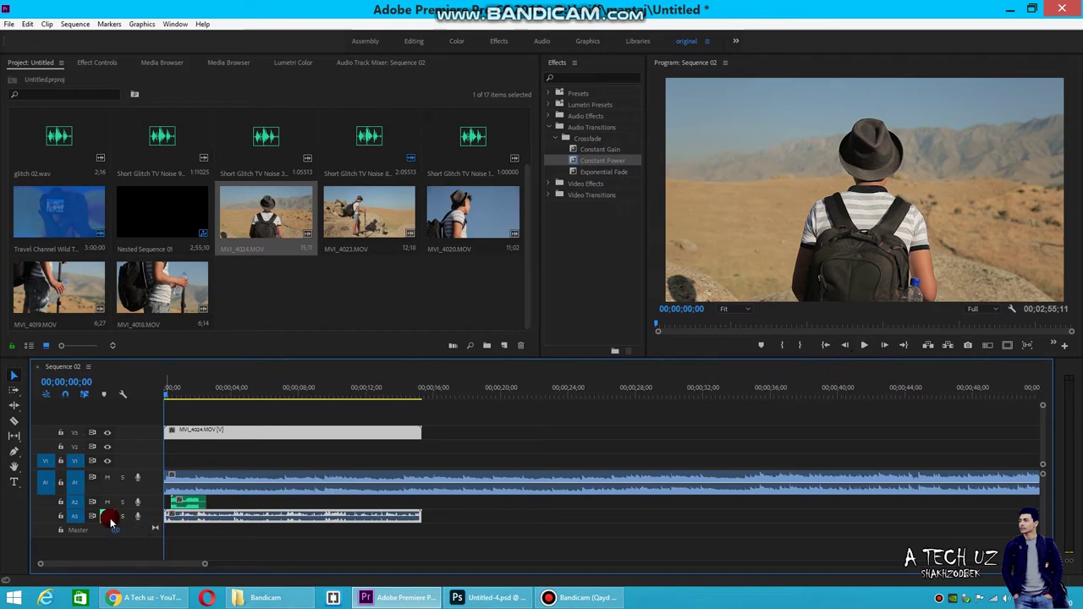
{"action": "left_click", "coordinate": [107, 517]}
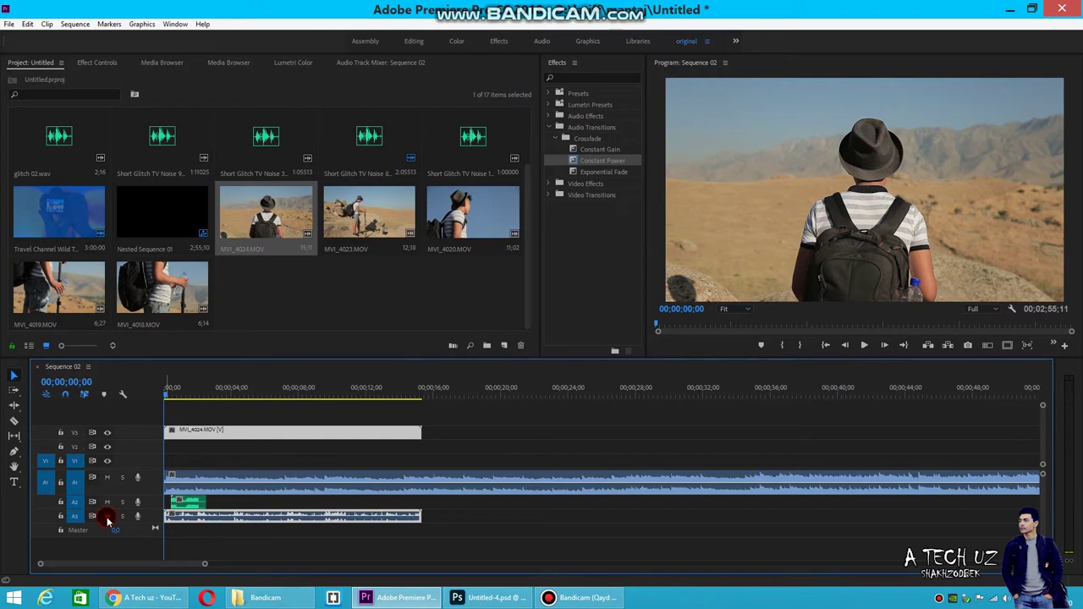
{"action": "left_click", "coordinate": [212, 522]}
Unlink MVI_4024 and clear its audio from track A3
{"action": "right_click", "coordinate": [223, 438]}
{"action": "left_click", "coordinate": [230, 214]}
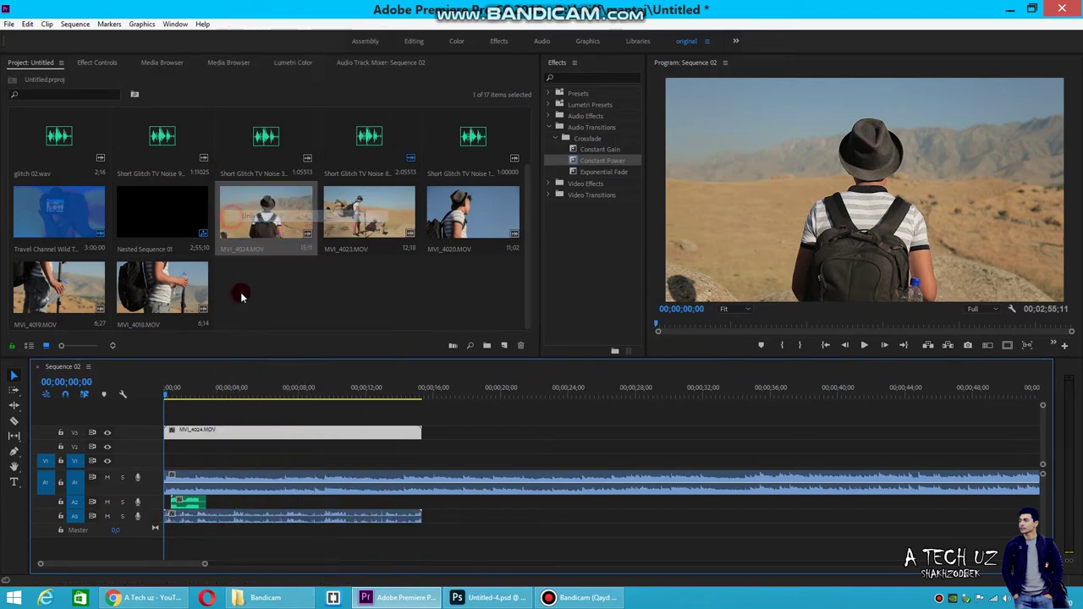
{"action": "left_click", "coordinate": [237, 516]}
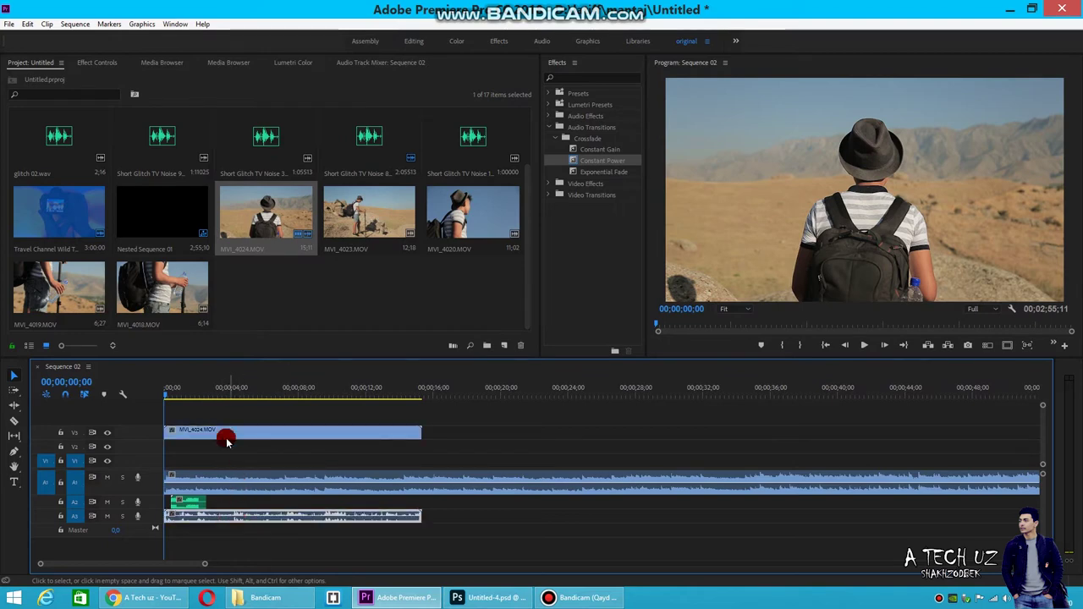
{"action": "right_click", "coordinate": [224, 522]}
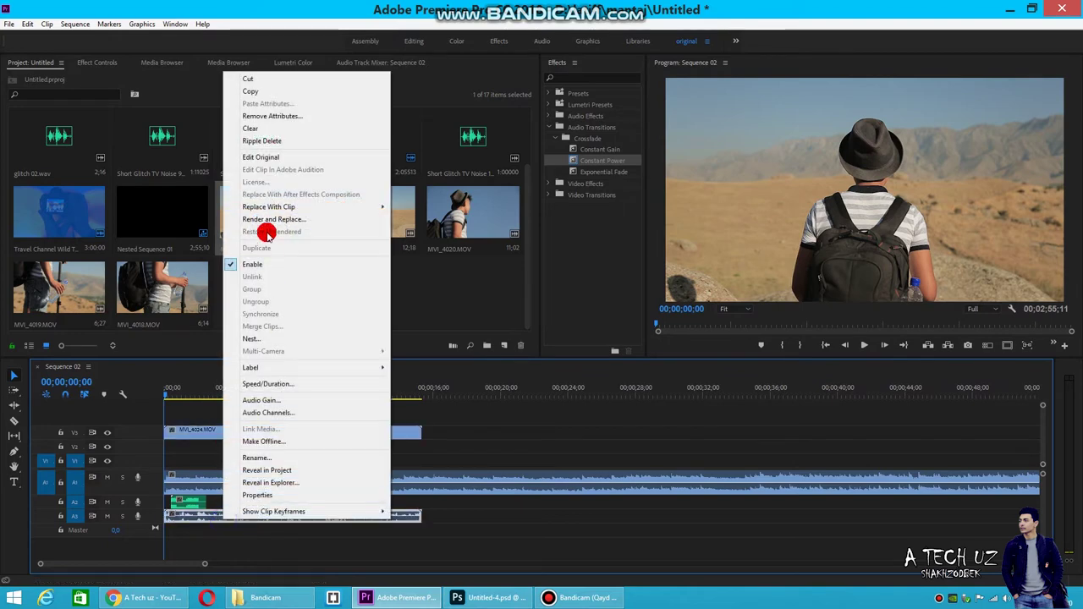
{"action": "left_click", "coordinate": [248, 128]}
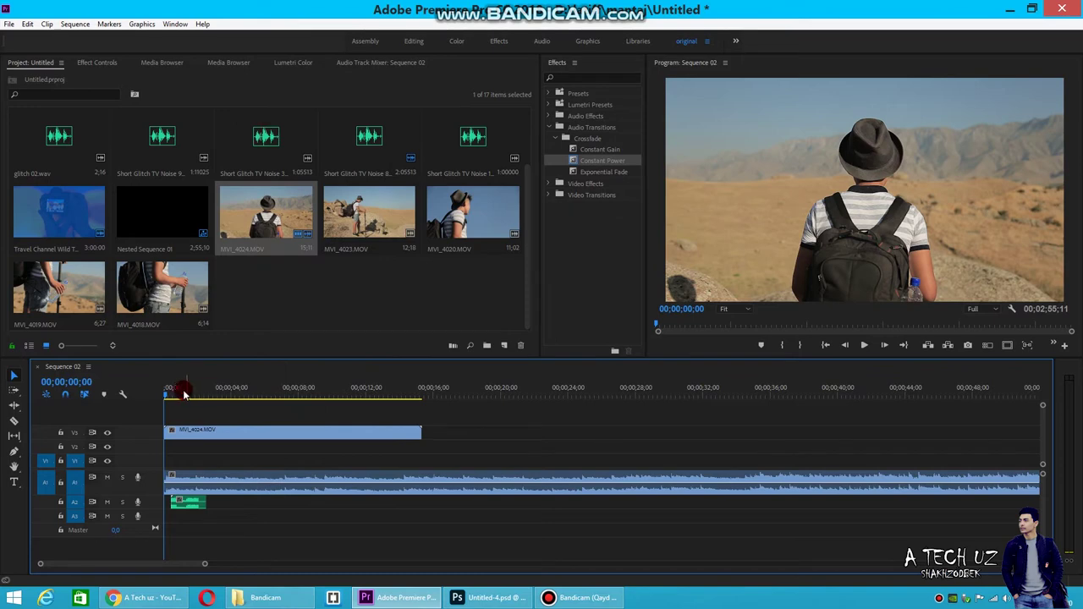
Cut MVI_4024 on V3 around 00;00;03;24 to shorten it
{"action": "left_click", "coordinate": [862, 347]}
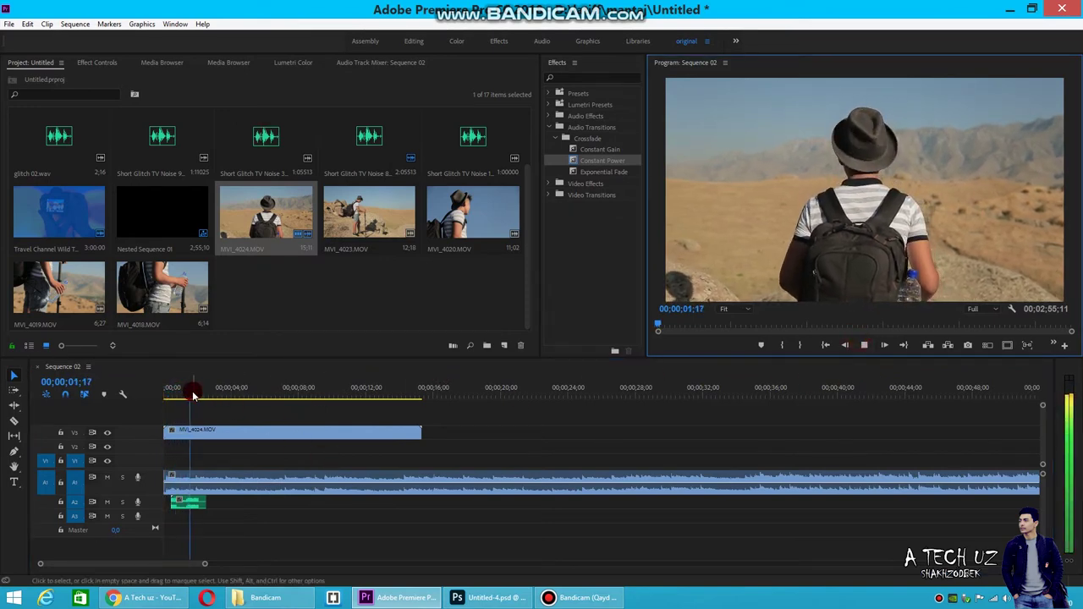
{"action": "left_click_drag", "start_coordinate": [204, 391], "coordinate": [226, 403]}
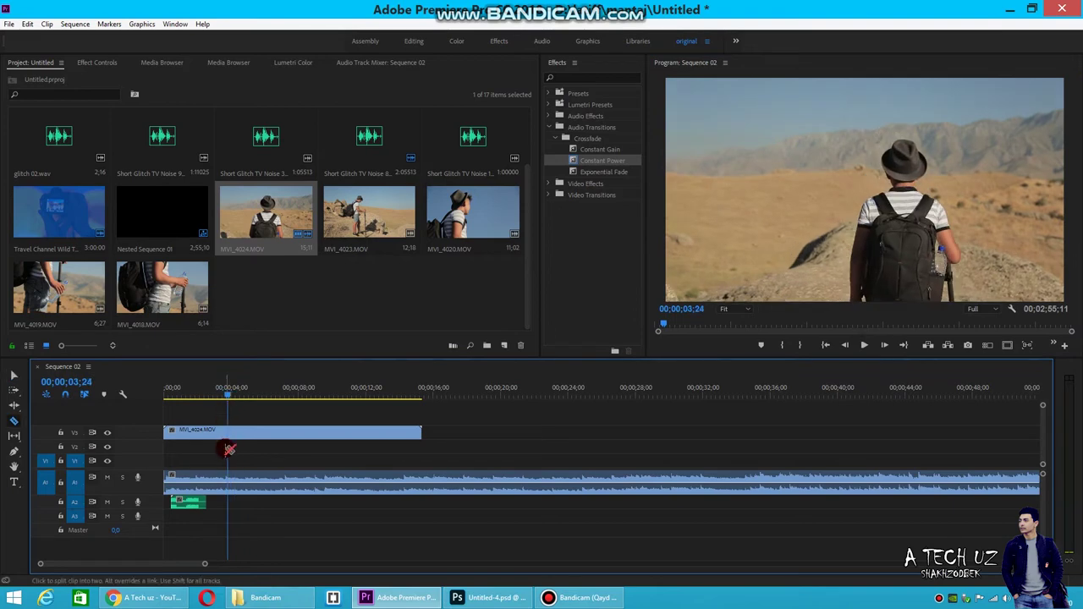
{"action": "left_click", "coordinate": [218, 433]}
{"action": "left_click_drag", "start_coordinate": [191, 398], "coordinate": [181, 395]}
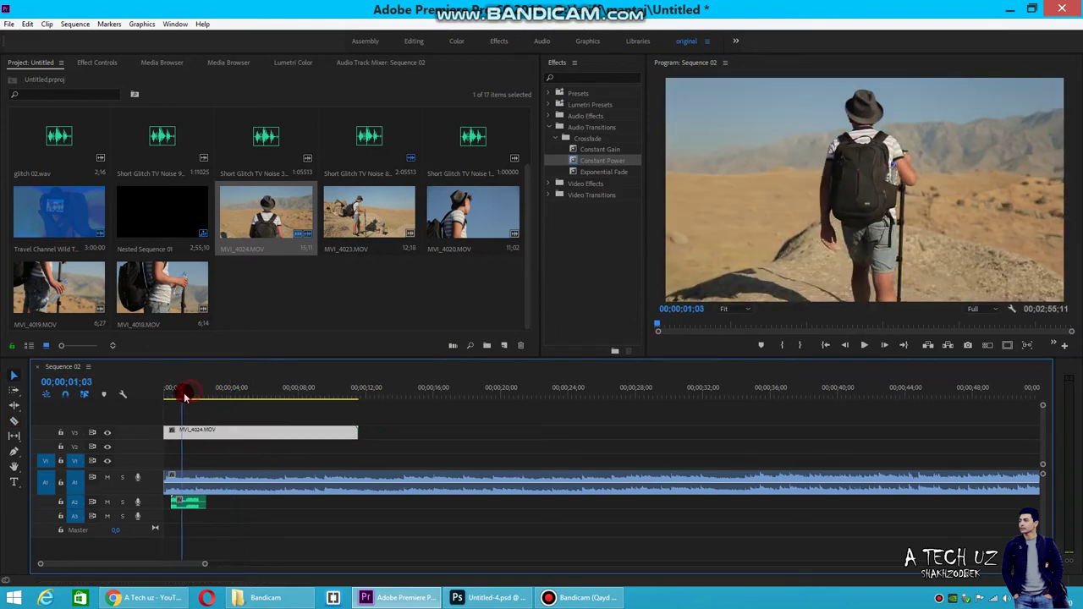
{"action": "left_click", "coordinate": [181, 430]}
Reveal the FilmImpact.net TP2 folder under Video Transitions in the Effects panel
{"action": "left_click", "coordinate": [575, 157]}
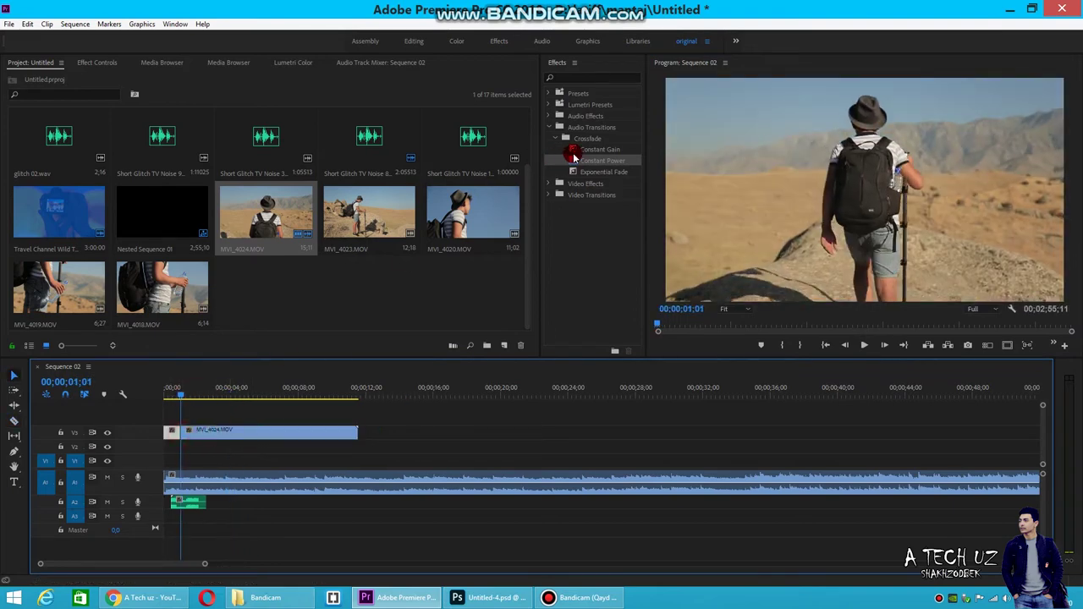
{"action": "left_click", "coordinate": [556, 137]}
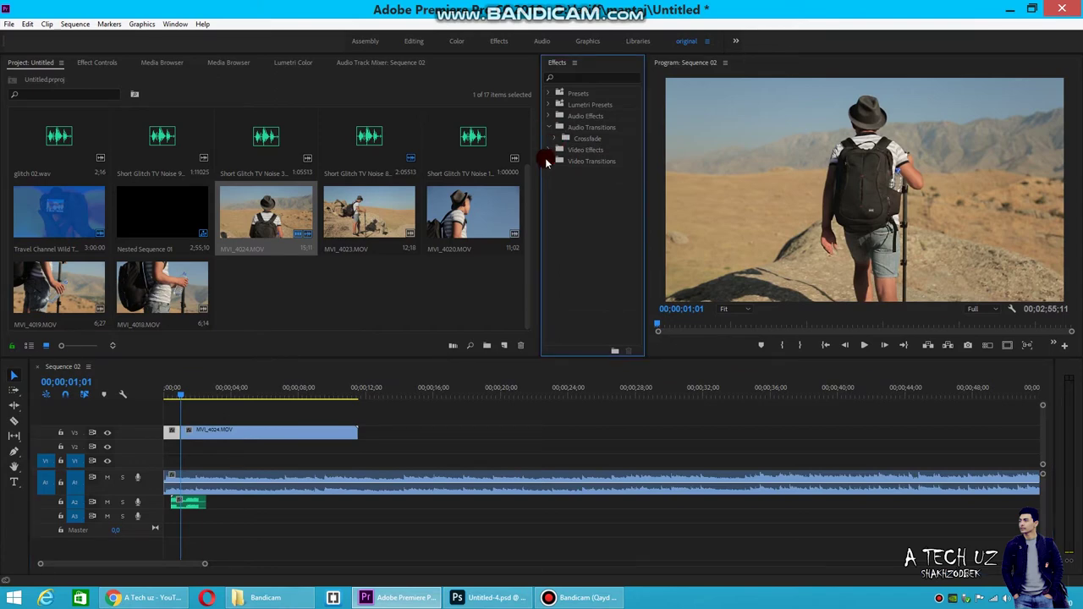
{"action": "left_click", "coordinate": [550, 161]}
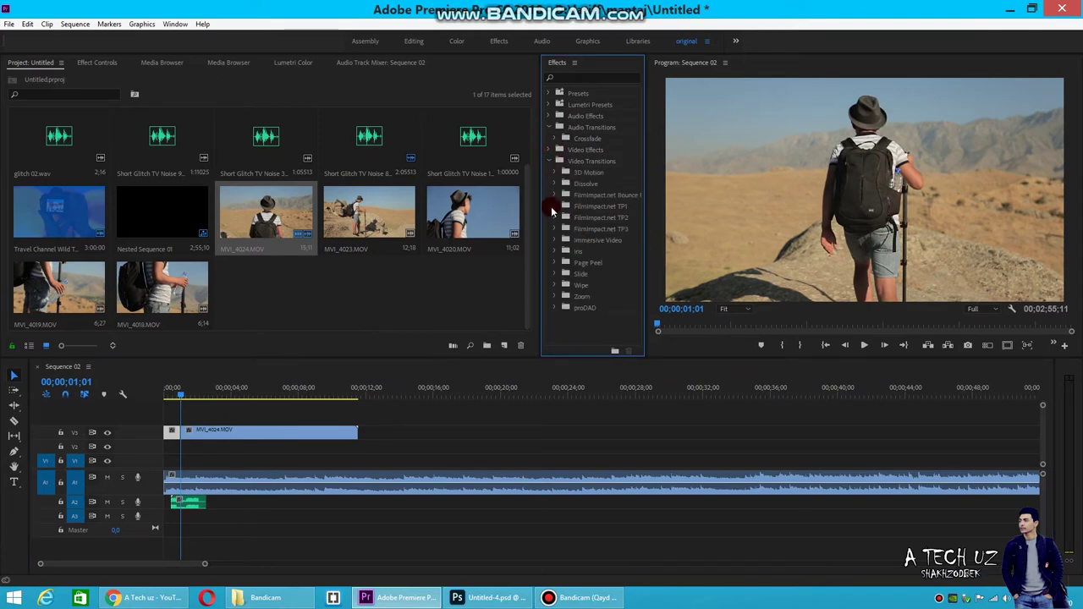
{"action": "left_click", "coordinate": [556, 217]}
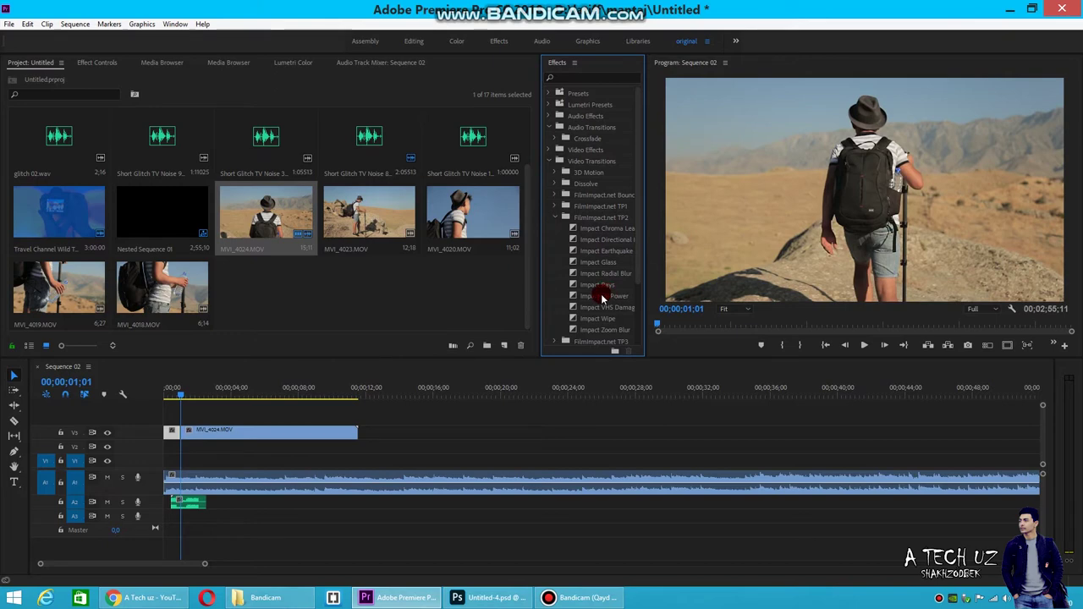
Add Impact VHS Damage near the start of MVI_4024, zoom in, shift it earlier and preview
{"action": "left_click_drag", "start_coordinate": [598, 308], "coordinate": [178, 432]}
{"action": "left_click", "coordinate": [174, 393]}
{"action": "left_click_drag", "start_coordinate": [174, 393], "coordinate": [168, 393]}
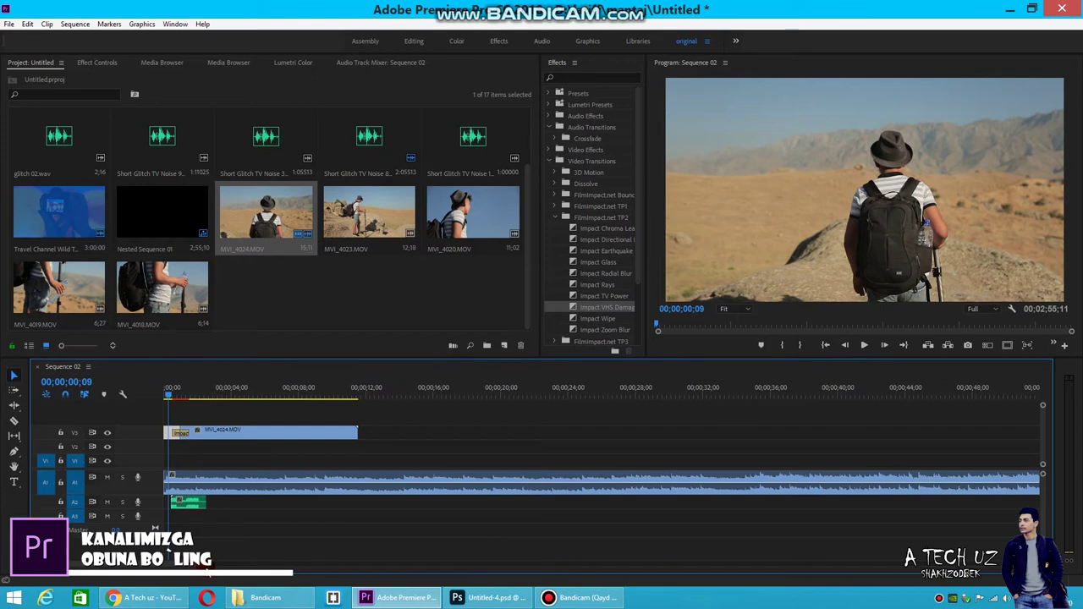
{"action": "key", "text": "equal"}
{"action": "key", "text": "equal"}
{"action": "key", "text": "equal"}
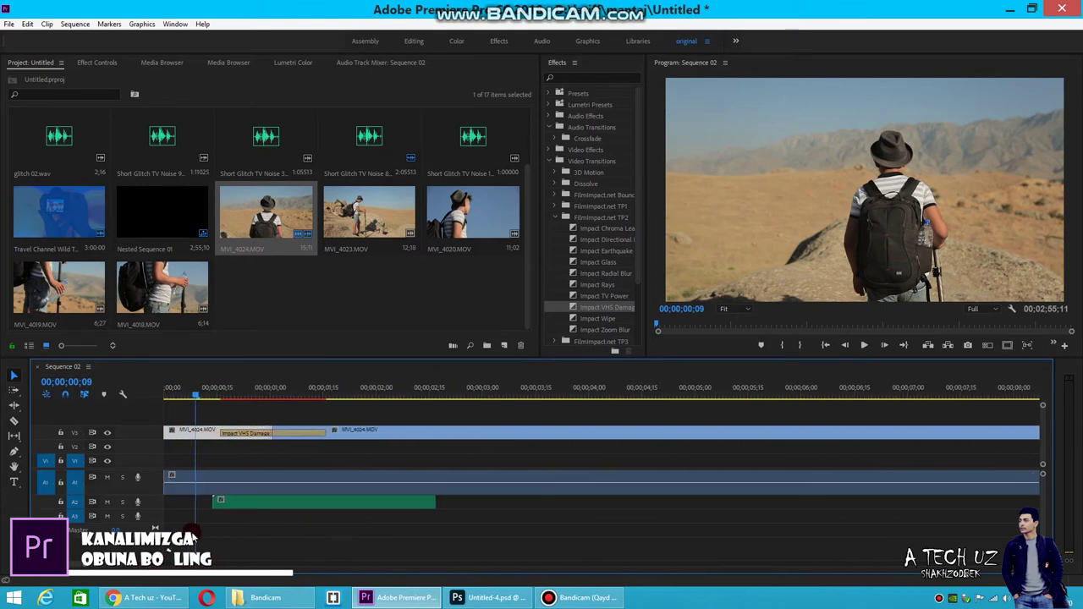
{"action": "left_click_drag", "start_coordinate": [229, 432], "coordinate": [219, 435]}
{"action": "left_click", "coordinate": [863, 345]}
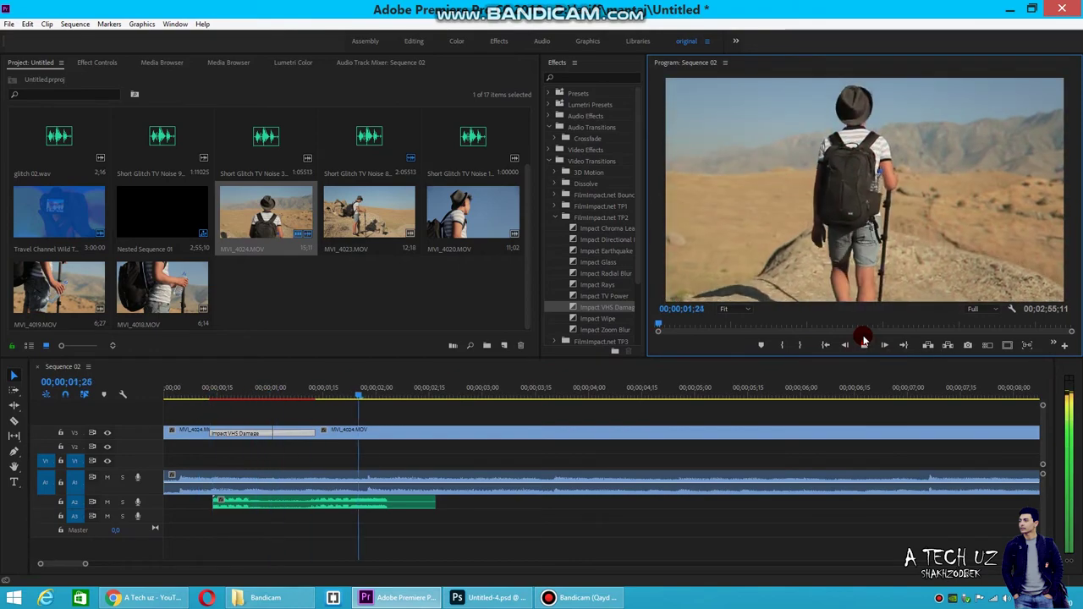
{"action": "left_click", "coordinate": [355, 388]}
Lengthen the VHS Damage transition to about 1.5 seconds and preview it again
{"action": "left_click_drag", "start_coordinate": [313, 434], "coordinate": [406, 433]}
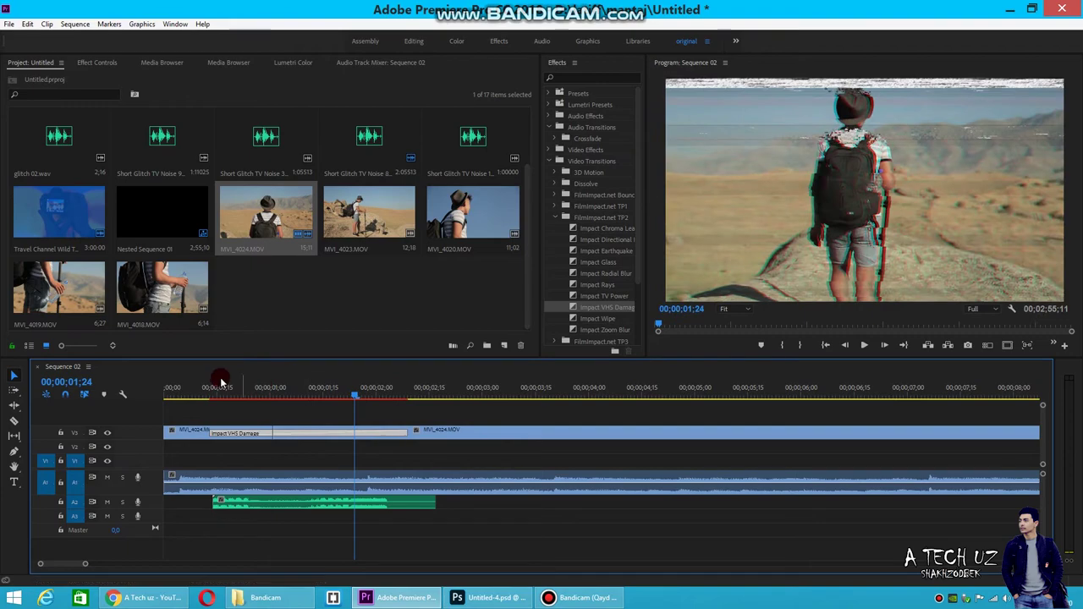
{"action": "left_click", "coordinate": [248, 388]}
{"action": "left_click", "coordinate": [864, 346]}
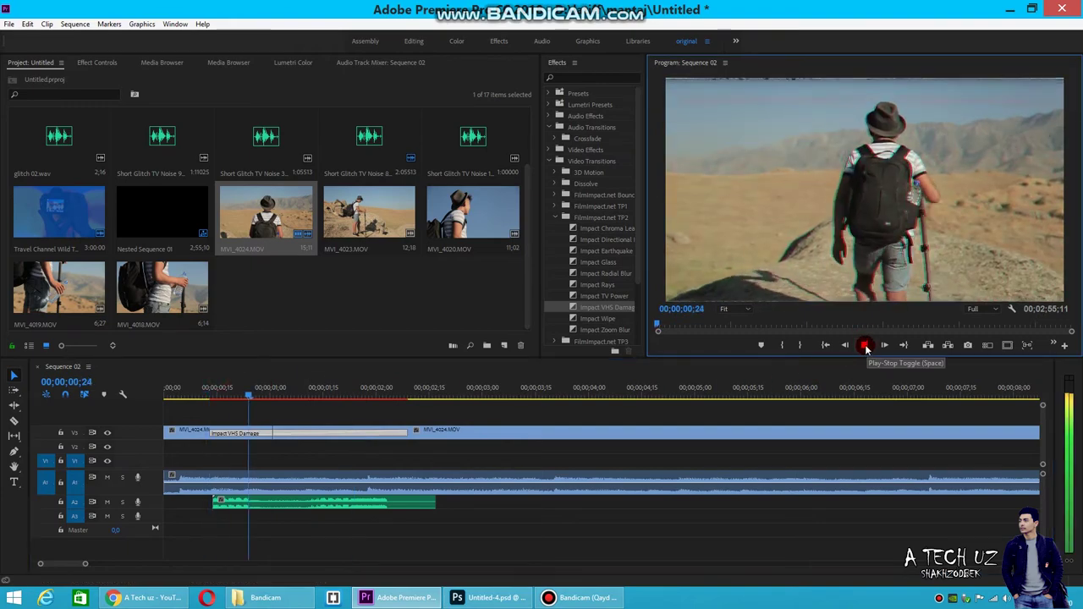
{"action": "left_click", "coordinate": [864, 345]}
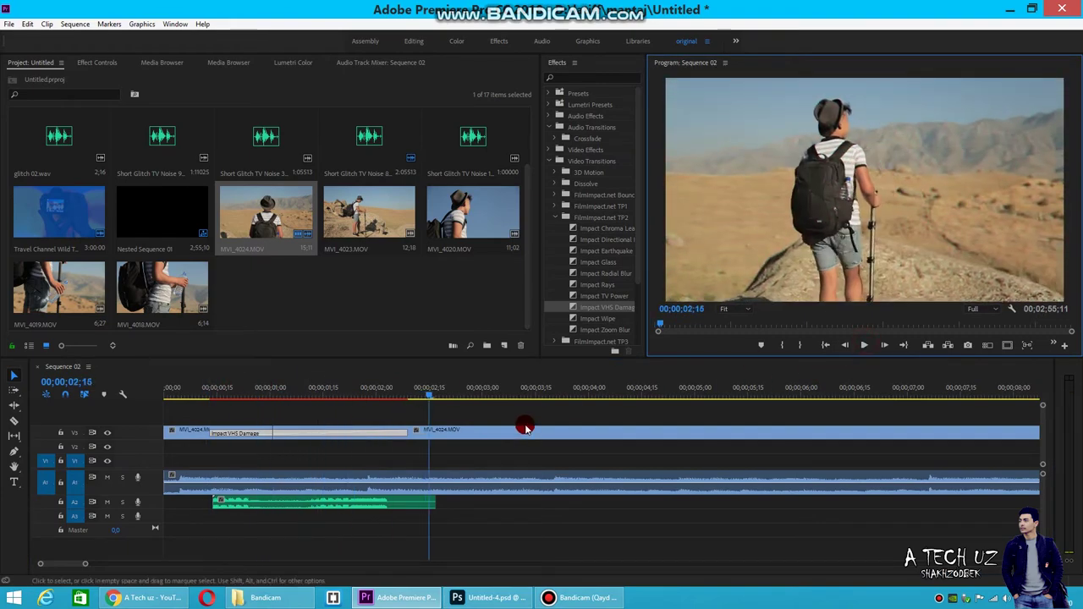
{"action": "left_click", "coordinate": [431, 397]}
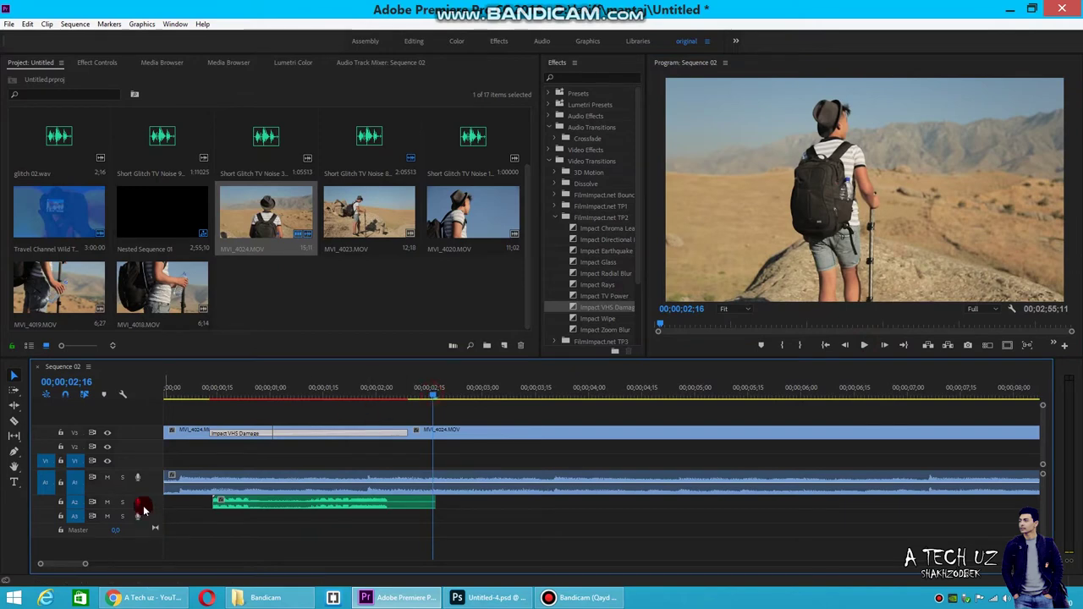
{"action": "left_click", "coordinate": [257, 502]}
{"action": "left_click", "coordinate": [140, 503]}
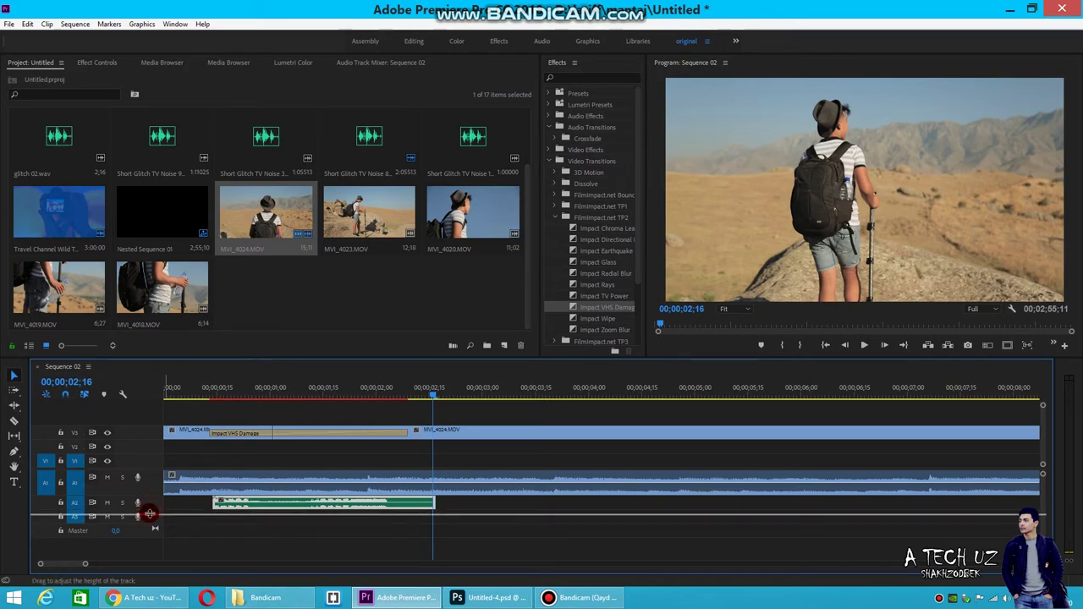
Enlarge the A2 track and pull its glitch sound down to about -8 dB
{"action": "left_click_drag", "start_coordinate": [150, 510], "coordinate": [150, 536]}
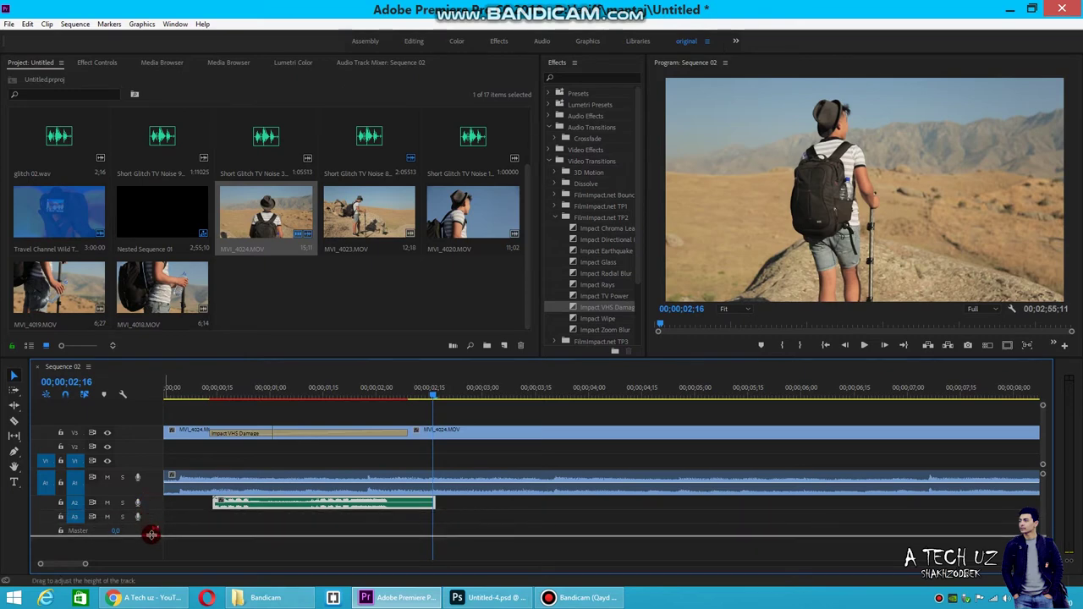
{"action": "mouse_move", "coordinate": [263, 521]}
{"action": "left_mouse_down"}
{"action": "mouse_move", "coordinate": [280, 529]}
{"action": "mouse_move", "coordinate": [270, 531]}
{"action": "left_mouse_up"}
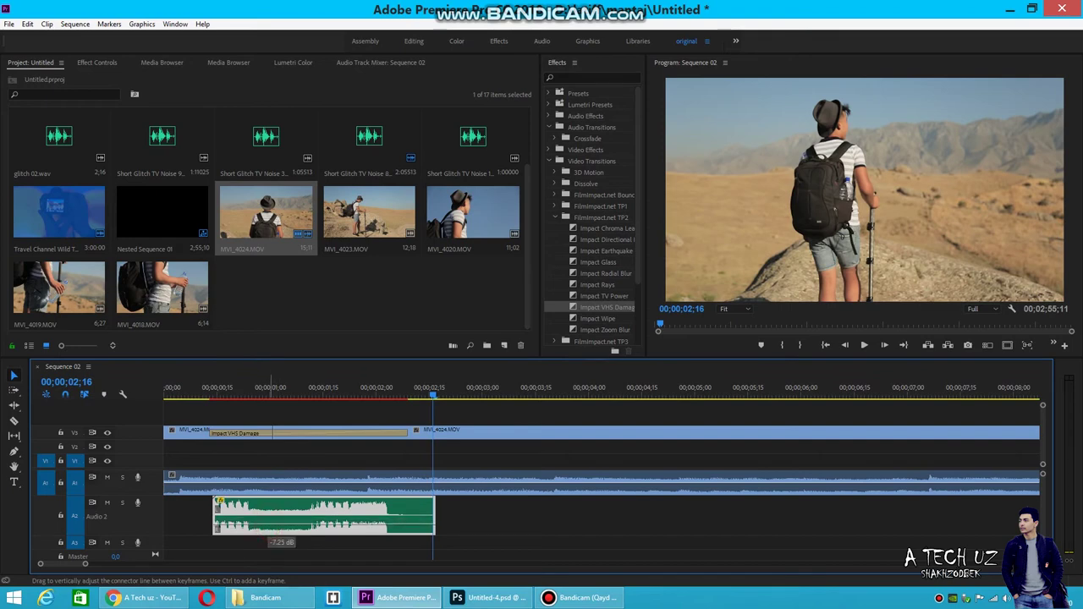
{"action": "left_click", "coordinate": [204, 390]}
{"action": "left_click", "coordinate": [864, 347]}
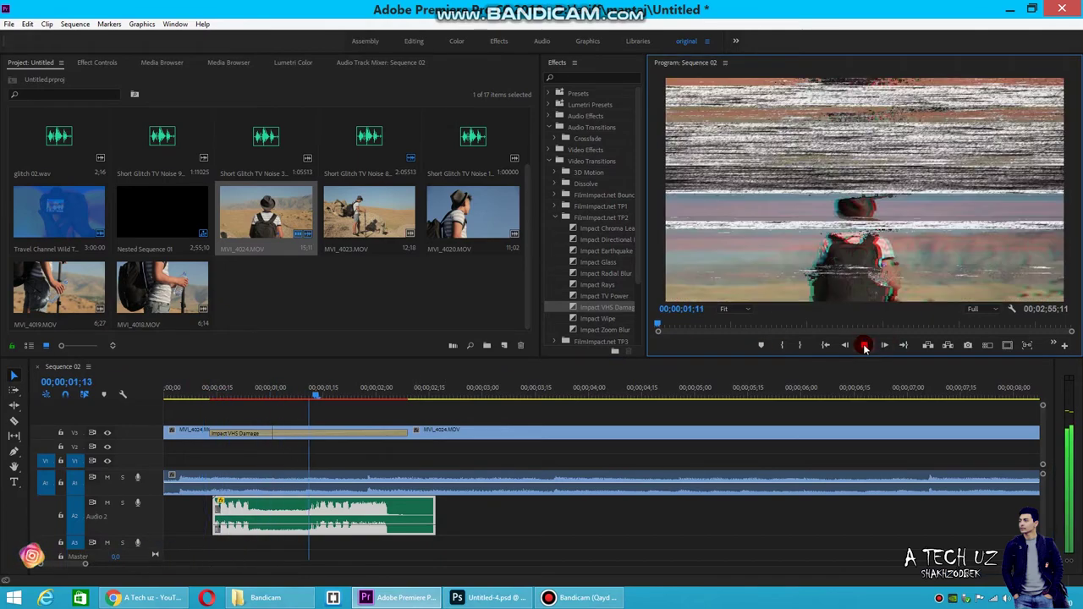
{"action": "left_click", "coordinate": [864, 346]}
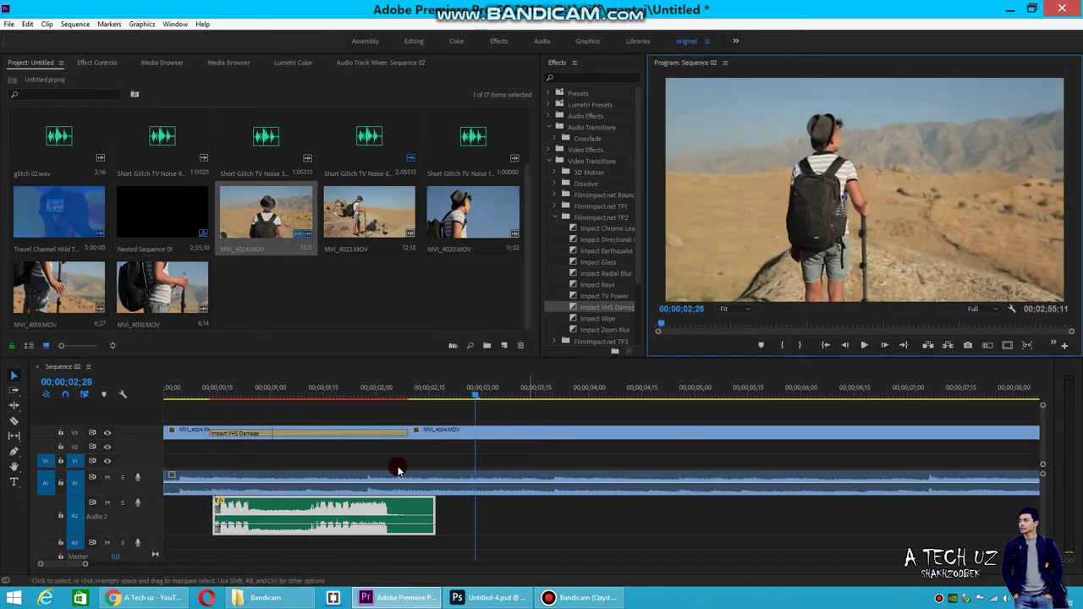
{"action": "left_click", "coordinate": [341, 526]}
{"action": "left_click_drag", "start_coordinate": [341, 526], "coordinate": [332, 521]}
Preview the mix, then lay Short Glitch TV Noise 9 over the later part of A2
{"action": "left_click", "coordinate": [203, 395]}
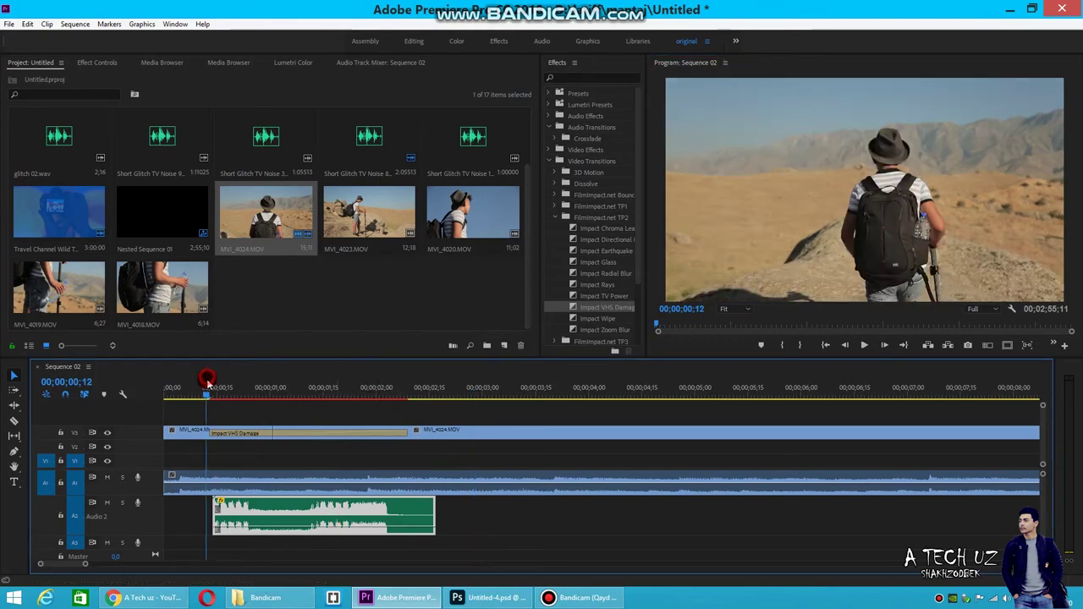
{"action": "left_click", "coordinate": [864, 345]}
{"action": "left_click", "coordinate": [865, 345]}
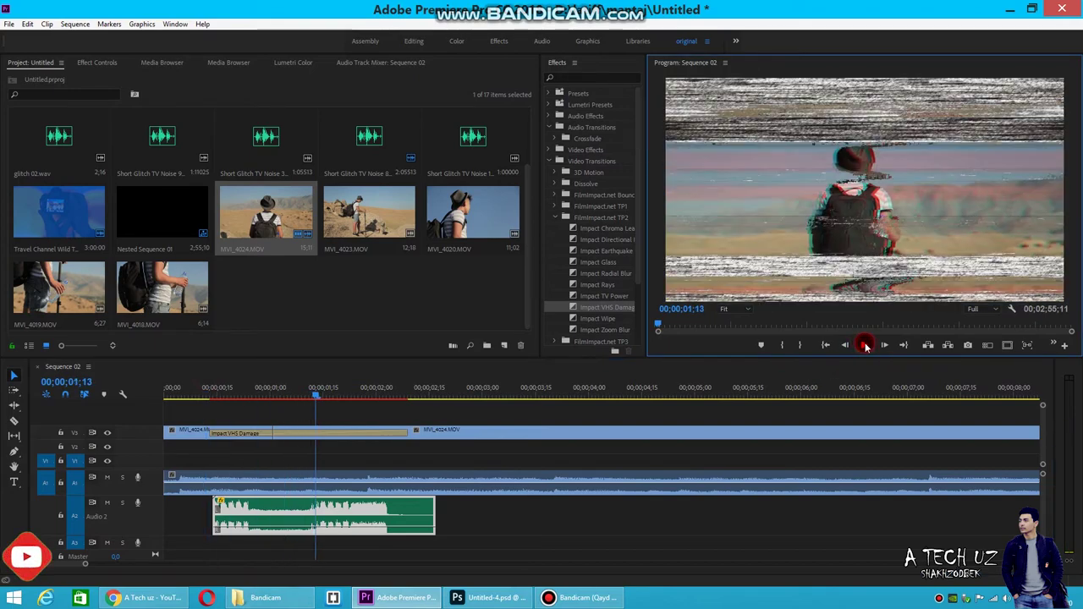
{"action": "left_click_drag", "start_coordinate": [145, 142], "coordinate": [340, 521]}
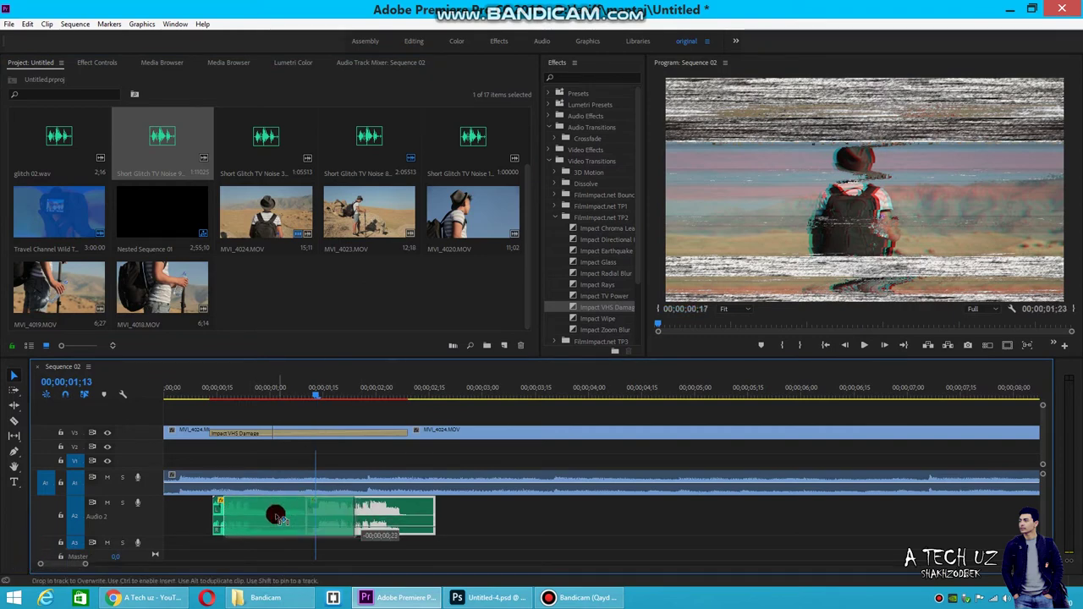
Move the A2 glitch sound earlier and shorten the VHS Damage transition by 8 frames
{"action": "left_click_drag", "start_coordinate": [352, 523], "coordinate": [259, 521]}
{"action": "left_click_drag", "start_coordinate": [401, 437], "coordinate": [292, 435]}
{"action": "left_click", "coordinate": [206, 387]}
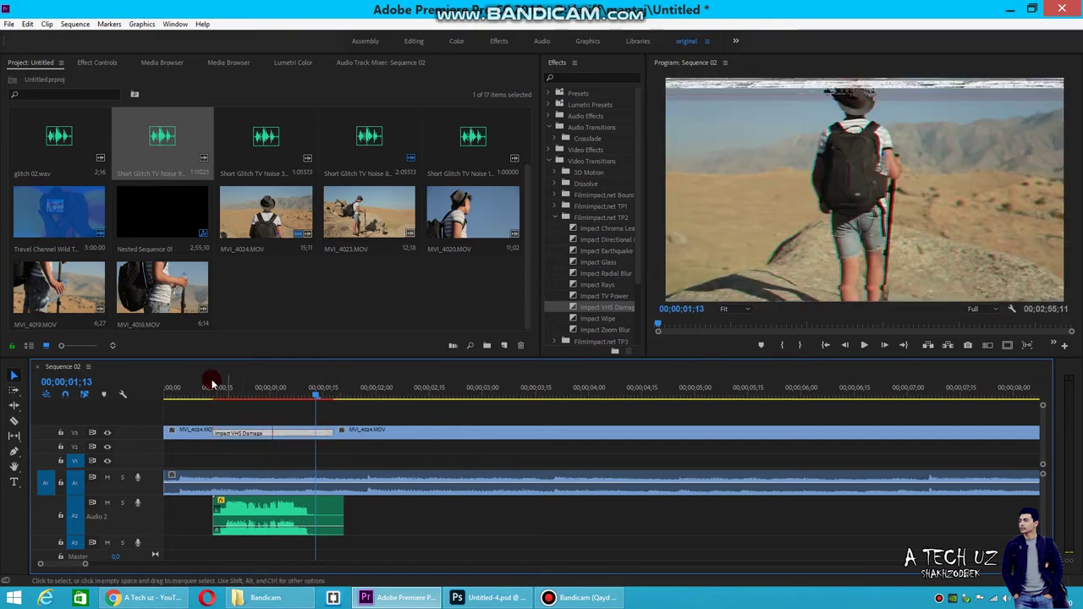
{"action": "left_click", "coordinate": [863, 346]}
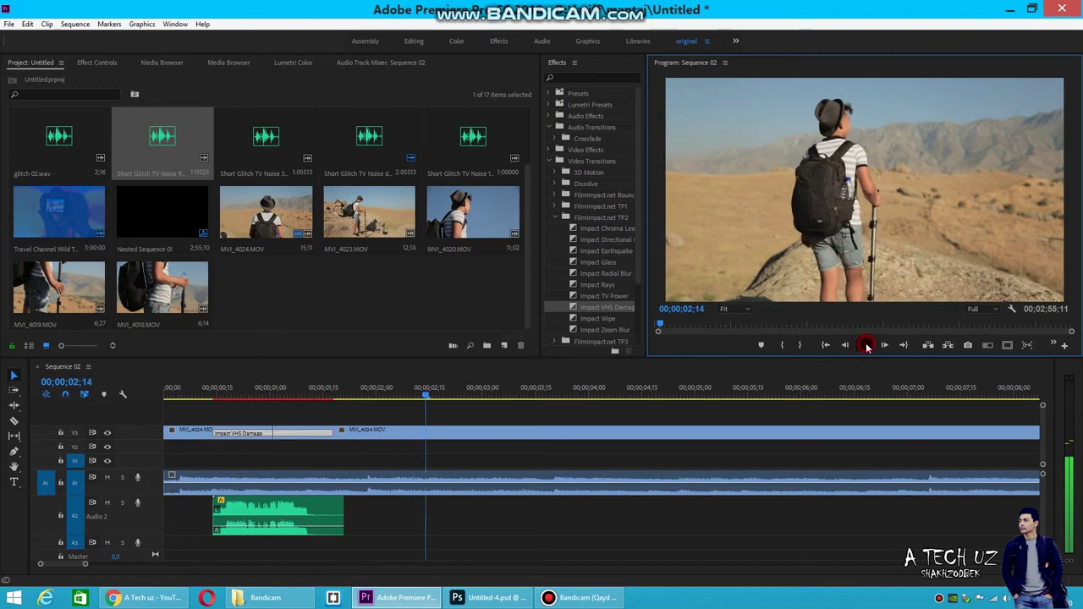
{"action": "left_click", "coordinate": [866, 347]}
Razor-cut the V3 travel clip at 00;00;02;22
{"action": "left_click", "coordinate": [454, 394]}
{"action": "key", "text": "c"}
{"action": "left_click", "coordinate": [455, 432]}
{"action": "key", "text": "v"}
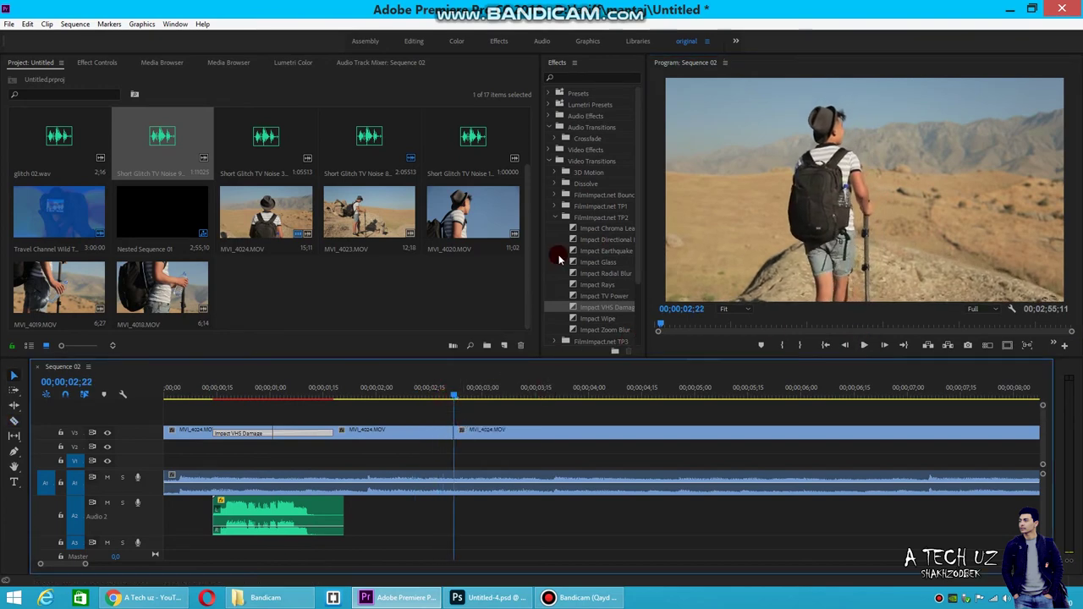
Place glitch 03.wav on Audio 2 at the new cut and lower it to about -7.25 dB
{"action": "scroll", "coordinate": [287, 265], "scroll_direction": "up", "scroll_amount": 2}
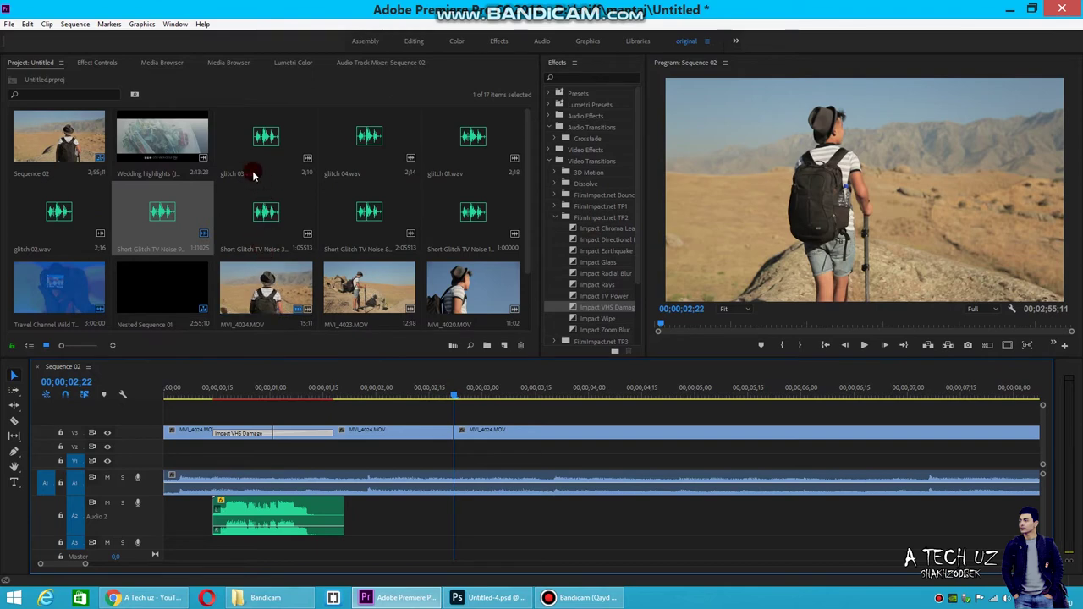
{"action": "left_click", "coordinate": [242, 161]}
{"action": "mouse_move", "coordinate": [270, 171]}
{"action": "left_mouse_down"}
{"action": "mouse_move", "coordinate": [427, 515]}
{"action": "mouse_move", "coordinate": [452, 515]}
{"action": "left_mouse_up"}
{"action": "left_click", "coordinate": [472, 518]}
Browse the FilmImpact.net TP2 and TP3 transition folders in Effects
{"action": "left_click", "coordinate": [556, 291]}
{"action": "scroll", "coordinate": [596, 288], "scroll_direction": "down", "scroll_amount": 2}
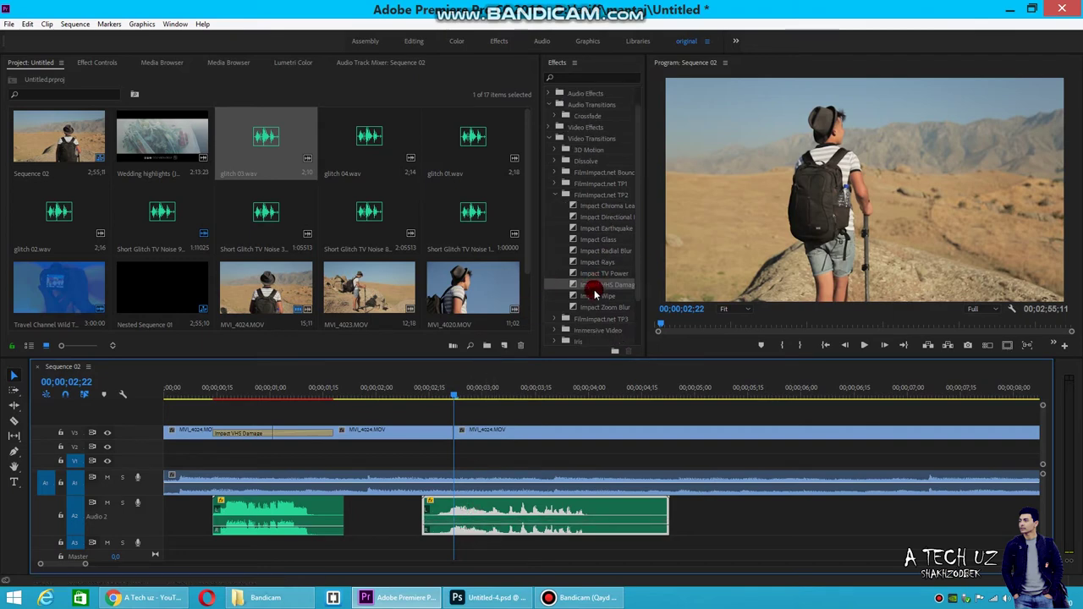
{"action": "left_click", "coordinate": [557, 194]}
{"action": "left_click", "coordinate": [554, 218]}
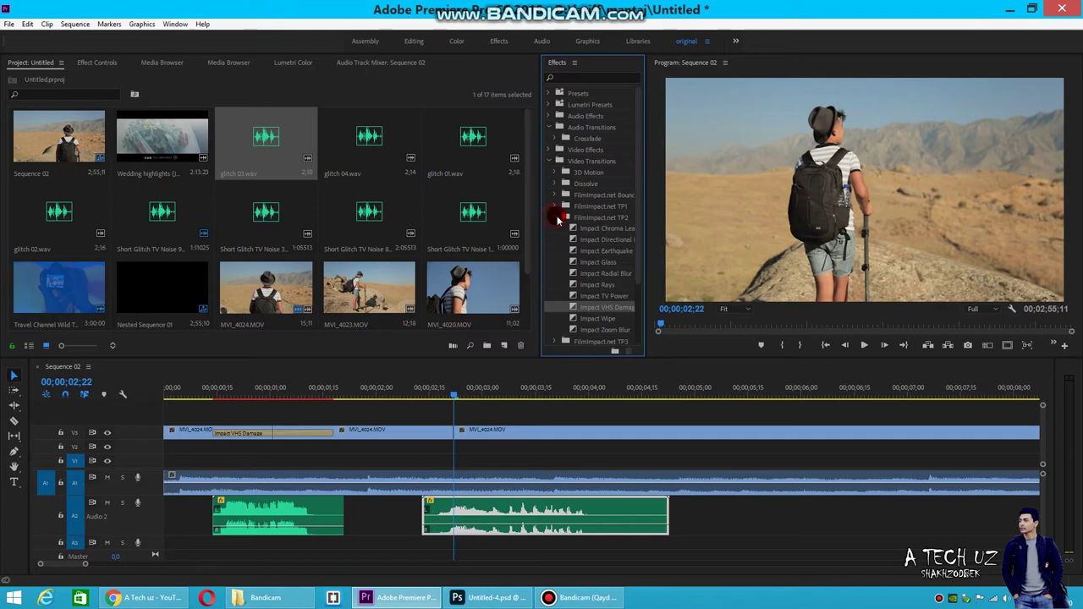
{"action": "left_click", "coordinate": [555, 217]}
{"action": "left_click", "coordinate": [554, 228]}
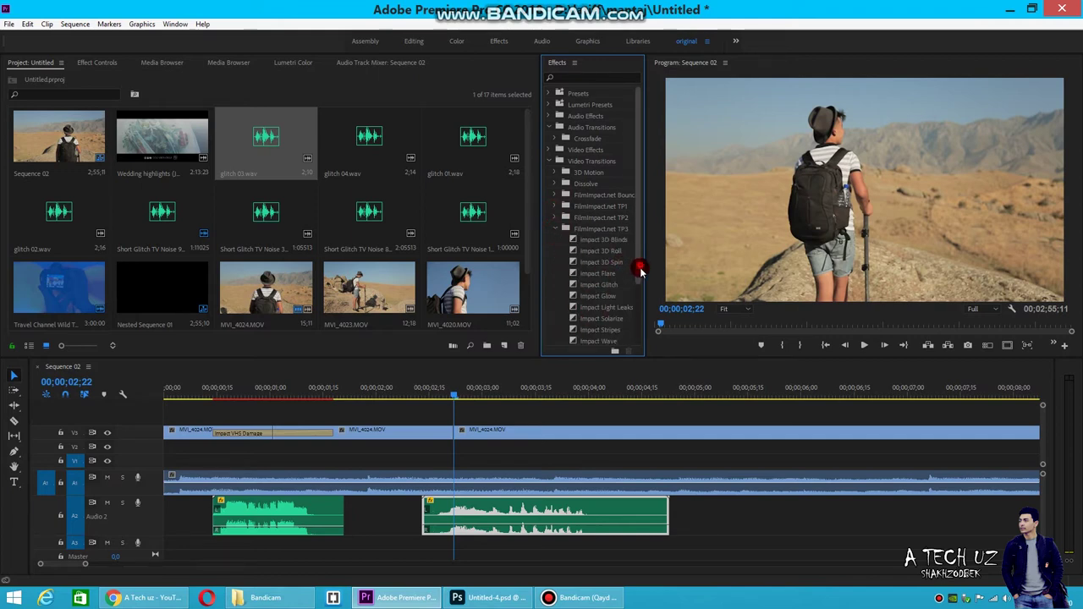
Add Impact Glitch to the second V3 cut, shift it later and lengthen it, previewing it
{"action": "scroll", "coordinate": [639, 279], "scroll_direction": "down", "scroll_amount": 3}
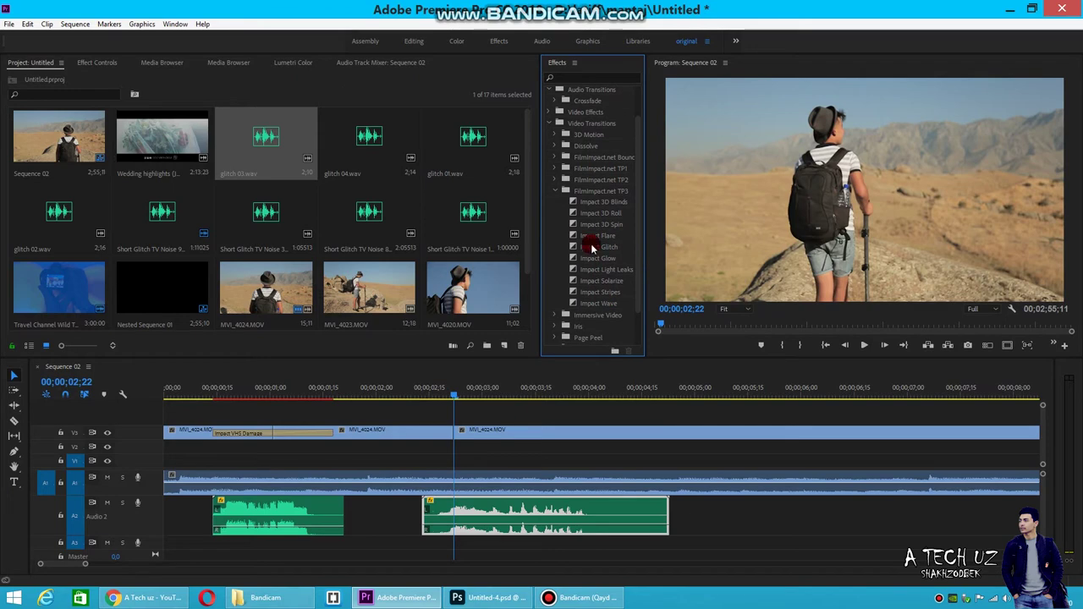
{"action": "left_click_drag", "start_coordinate": [593, 247], "coordinate": [475, 438]}
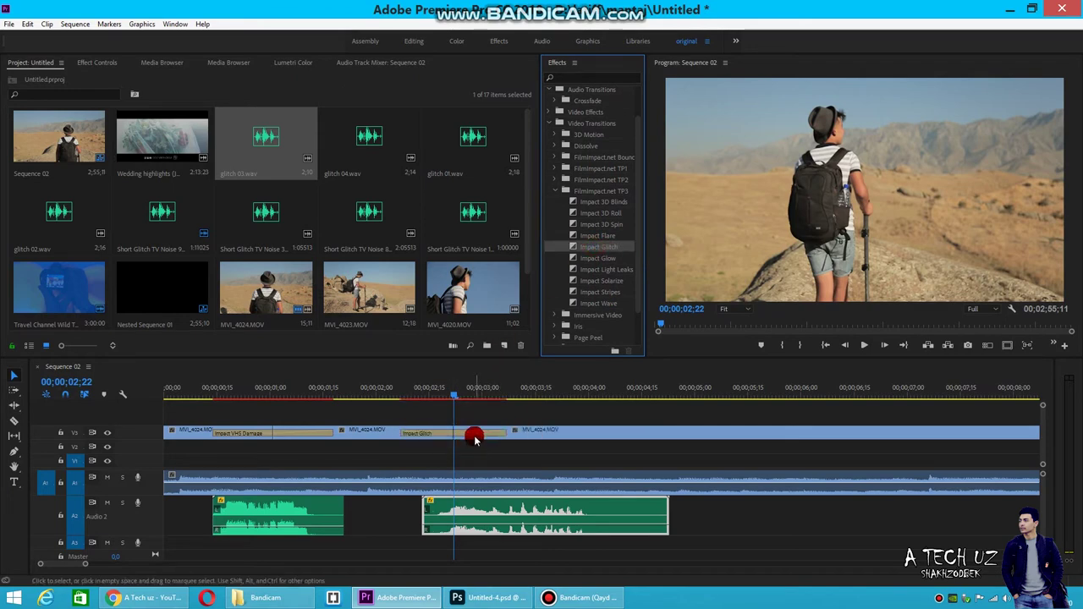
{"action": "left_click_drag", "start_coordinate": [503, 435], "coordinate": [554, 431]}
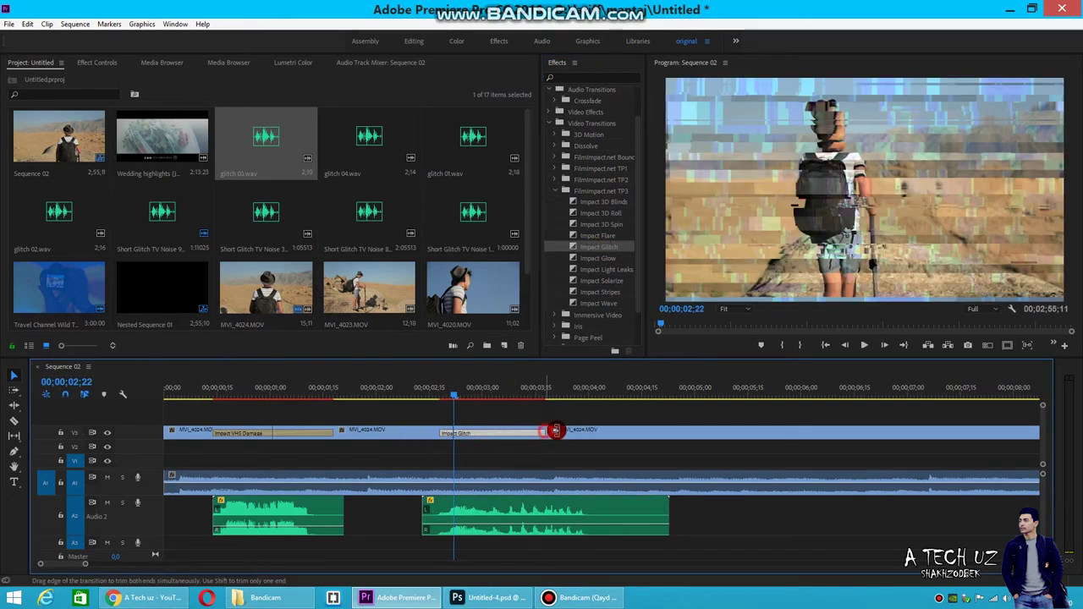
{"action": "left_click_drag", "start_coordinate": [555, 431], "coordinate": [584, 431]}
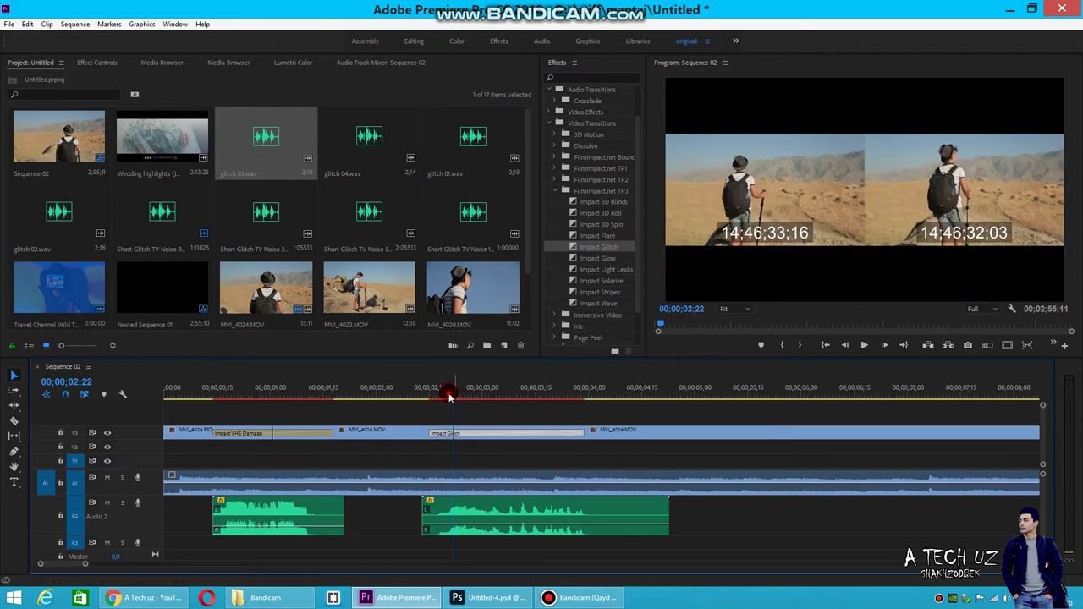
{"action": "left_click_drag", "start_coordinate": [450, 396], "coordinate": [423, 396]}
{"action": "left_click", "coordinate": [865, 347]}
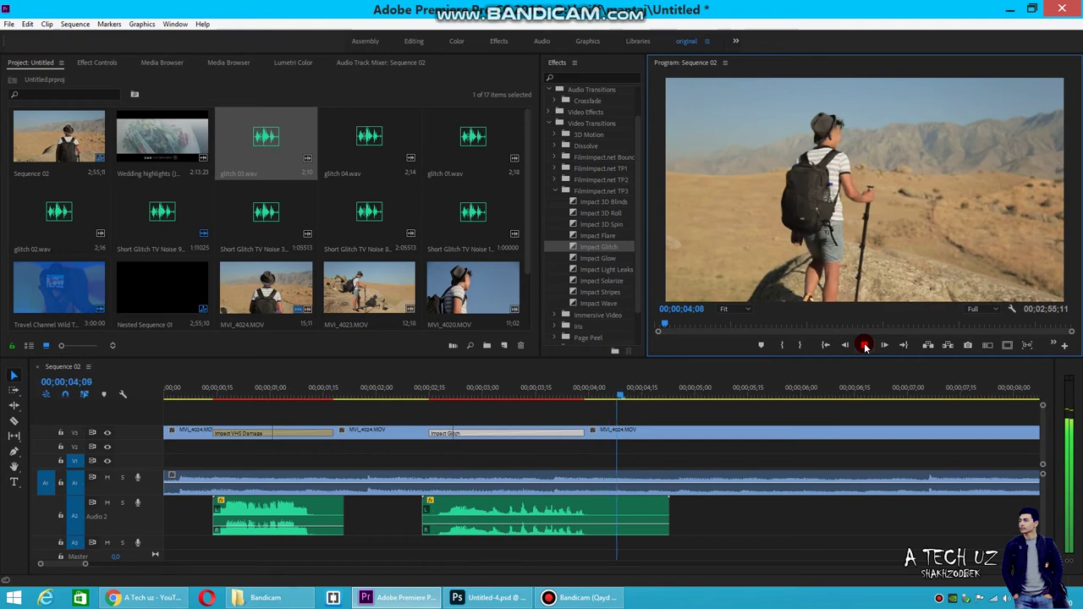
{"action": "left_click", "coordinate": [488, 388]}
{"action": "left_click", "coordinate": [426, 388]}
{"action": "left_click", "coordinate": [865, 347]}
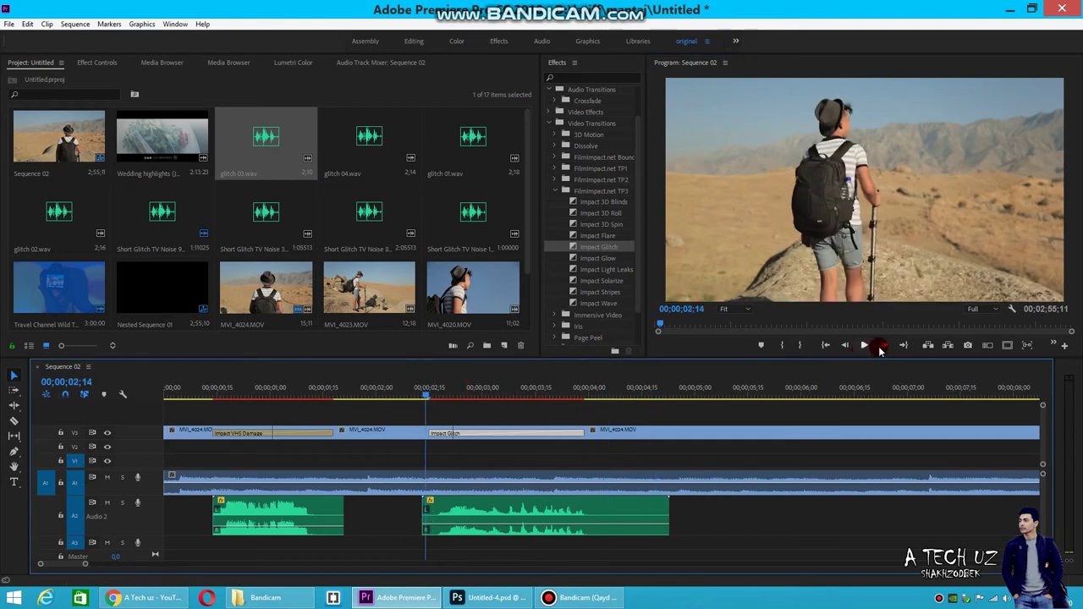
Replace the second Audio 2 sound with glitch 04.wav and play it back
{"action": "left_click_drag", "start_coordinate": [384, 163], "coordinate": [448, 525]}
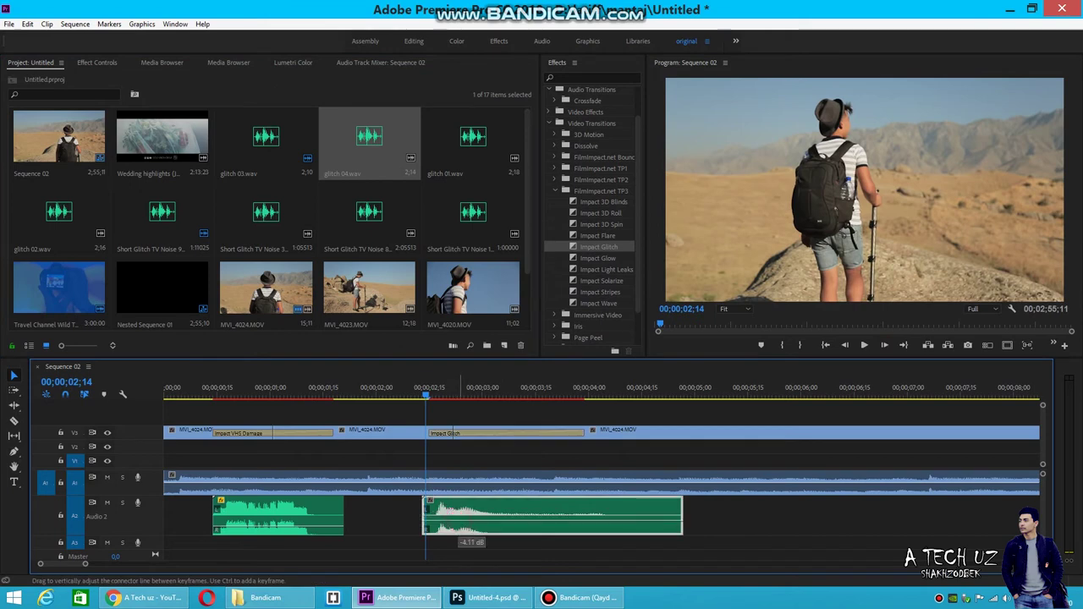
{"action": "left_click", "coordinate": [864, 347]}
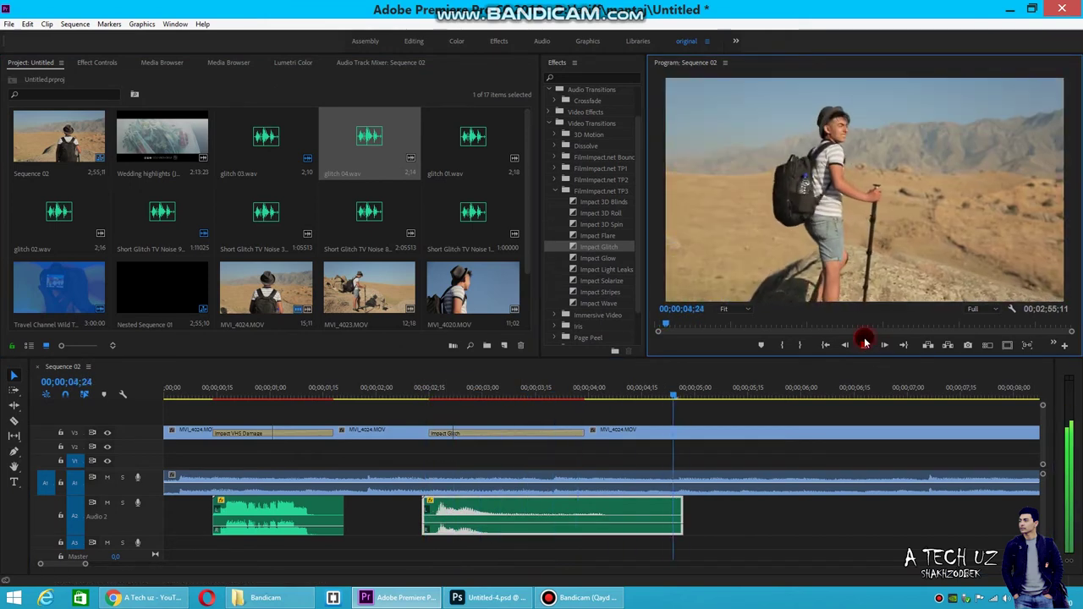
{"action": "left_click", "coordinate": [590, 396]}
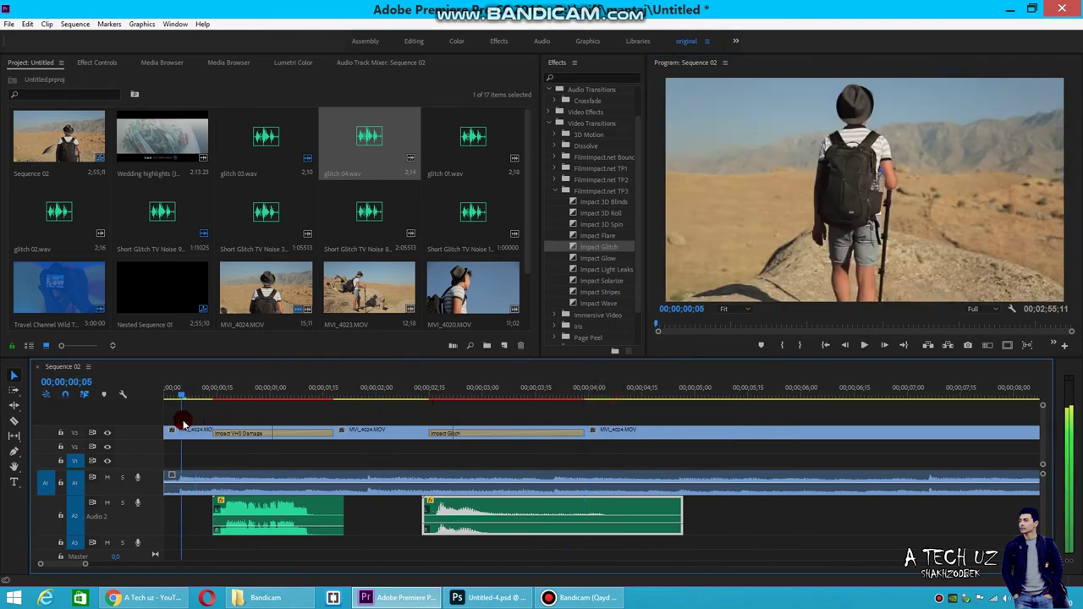
Shorten the Audio 2 track and compare playback with its glitch sounds muted and unmuted
{"action": "left_click_drag", "start_coordinate": [590, 396], "coordinate": [188, 422]}
{"action": "left_click_drag", "start_coordinate": [152, 533], "coordinate": [142, 515]}
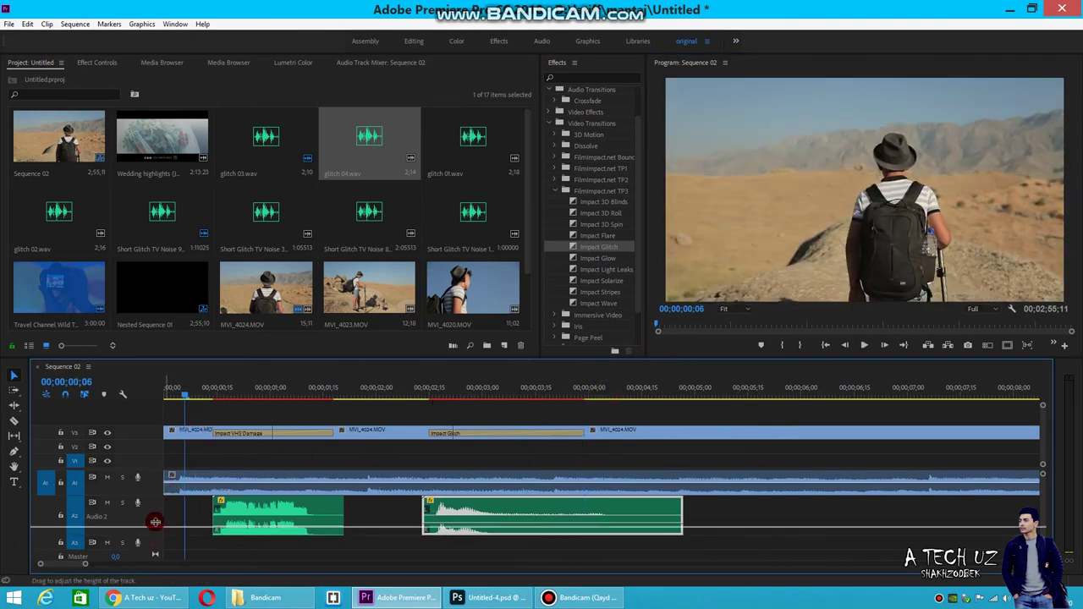
{"action": "left_click", "coordinate": [105, 506]}
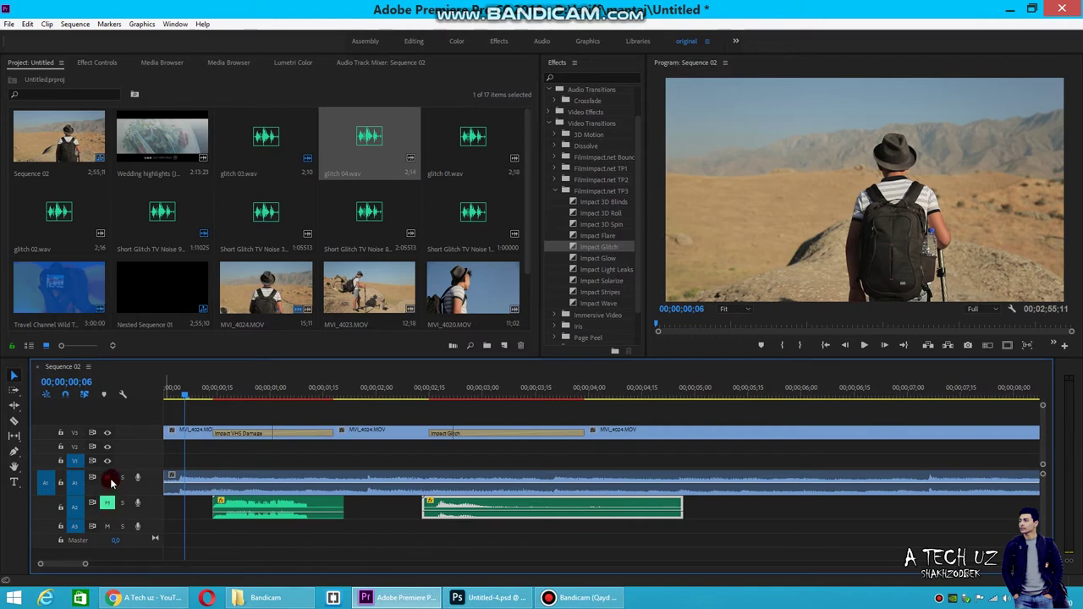
{"action": "left_click", "coordinate": [215, 398]}
{"action": "left_click", "coordinate": [863, 343]}
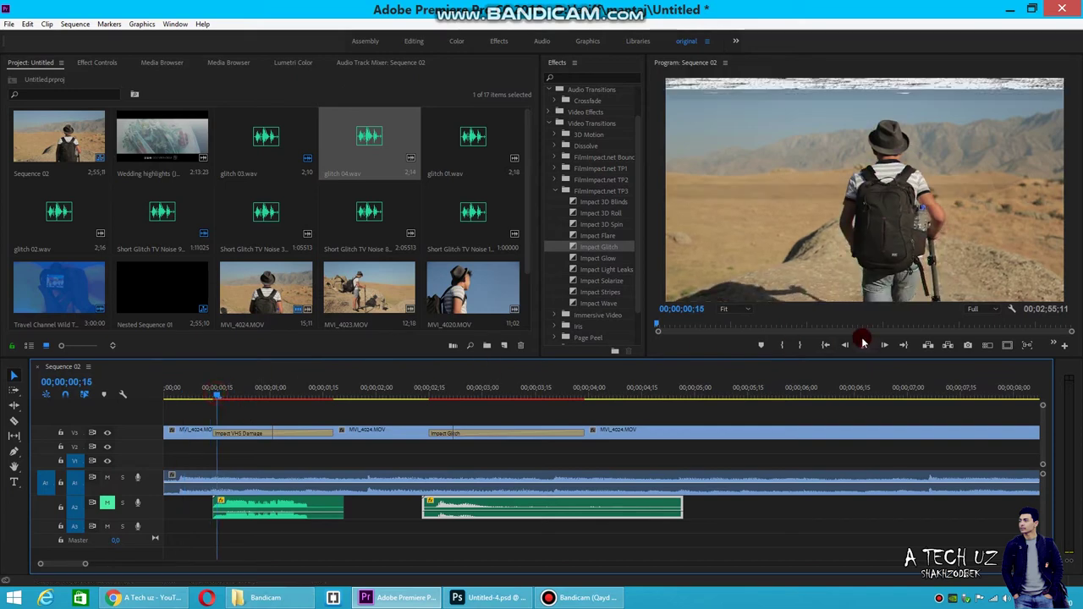
{"action": "left_click", "coordinate": [107, 504]}
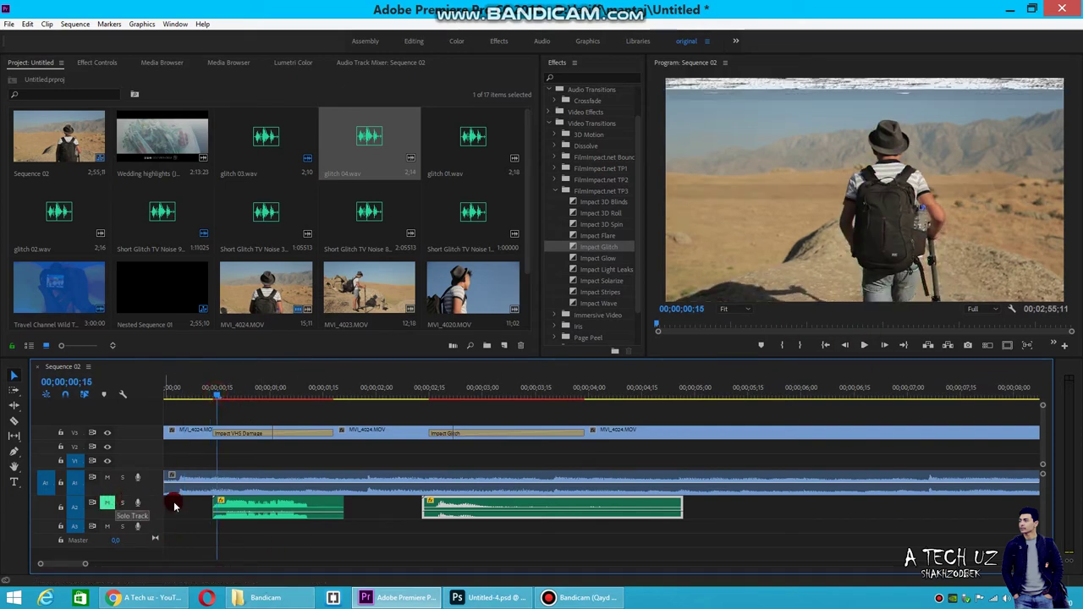
{"action": "left_click", "coordinate": [865, 345]}
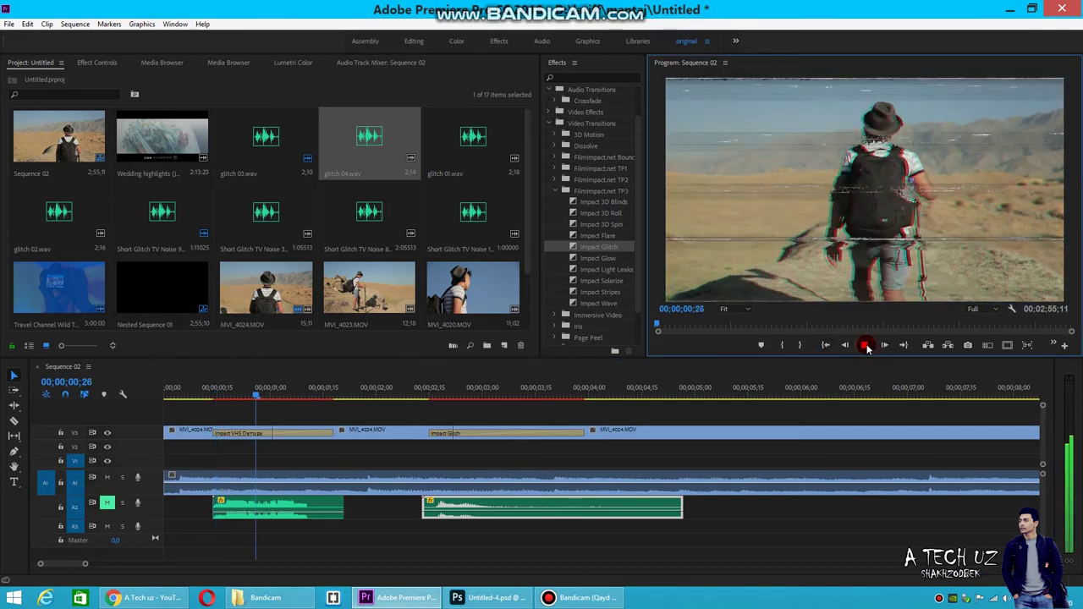
{"action": "left_click", "coordinate": [865, 345]}
{"action": "left_click", "coordinate": [107, 504]}
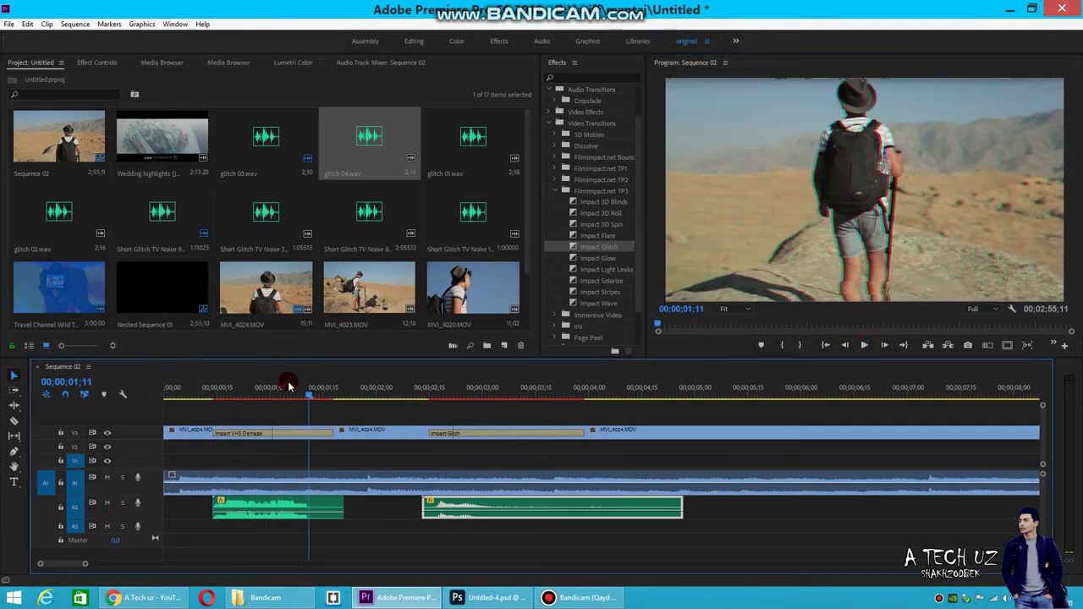
{"action": "left_click", "coordinate": [231, 389]}
{"action": "left_click", "coordinate": [864, 345]}
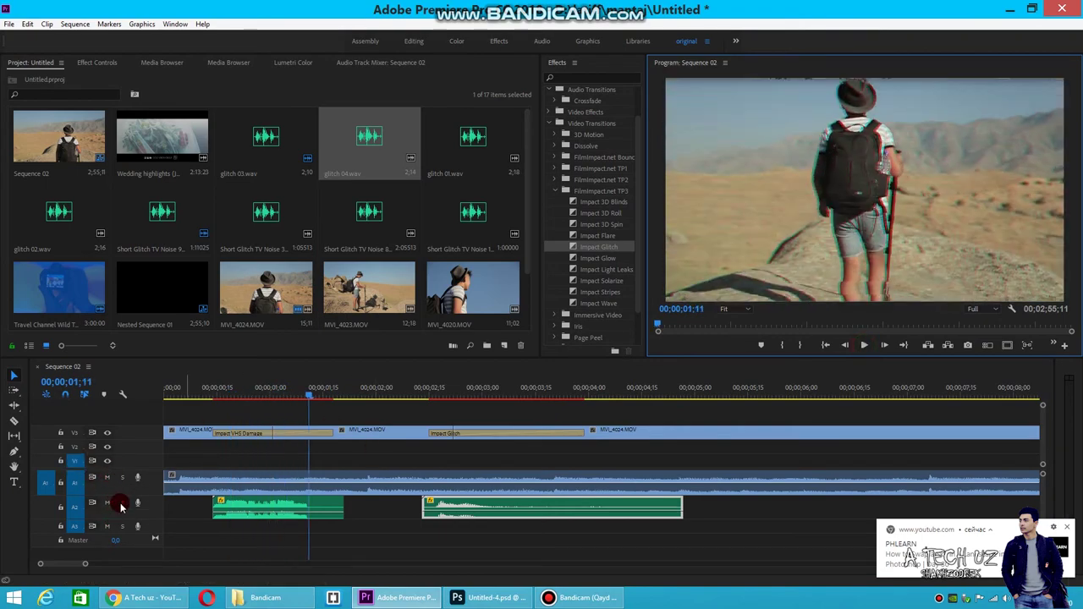
Lock and unlock Audio 2, then nudge the first glitch sound under the first transition
{"action": "left_click", "coordinate": [60, 506]}
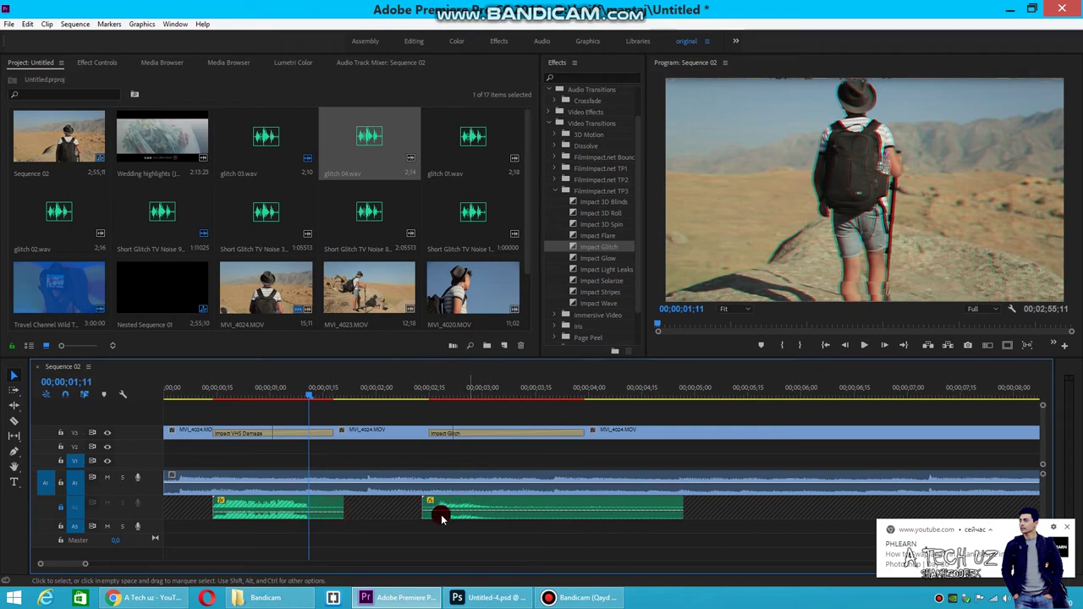
{"action": "left_click_drag", "start_coordinate": [236, 394], "coordinate": [203, 394]}
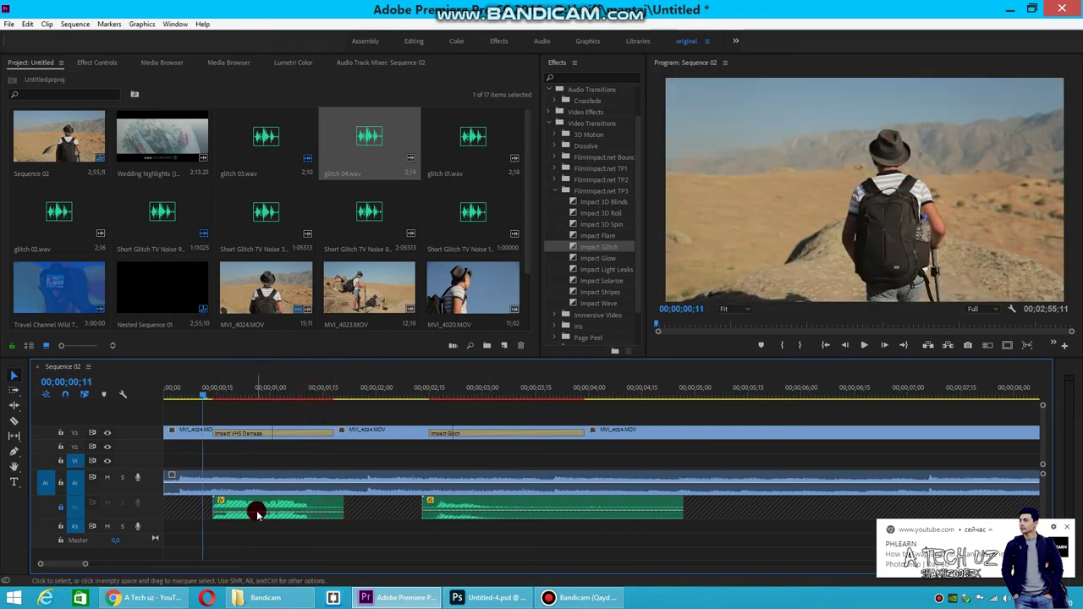
{"action": "left_click_drag", "start_coordinate": [529, 506], "coordinate": [573, 508]}
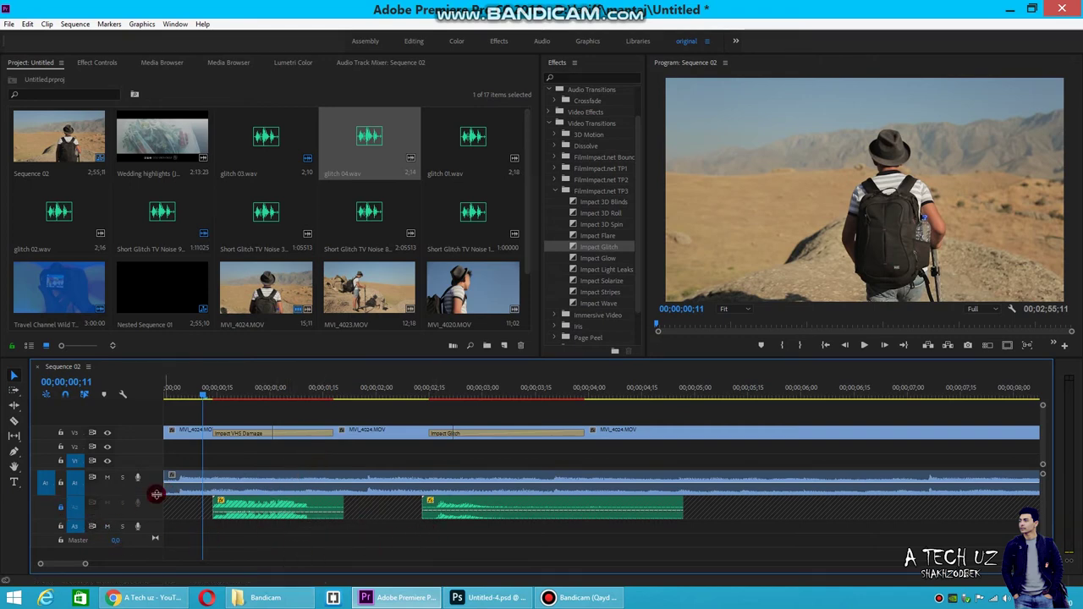
{"action": "left_click", "coordinate": [59, 508]}
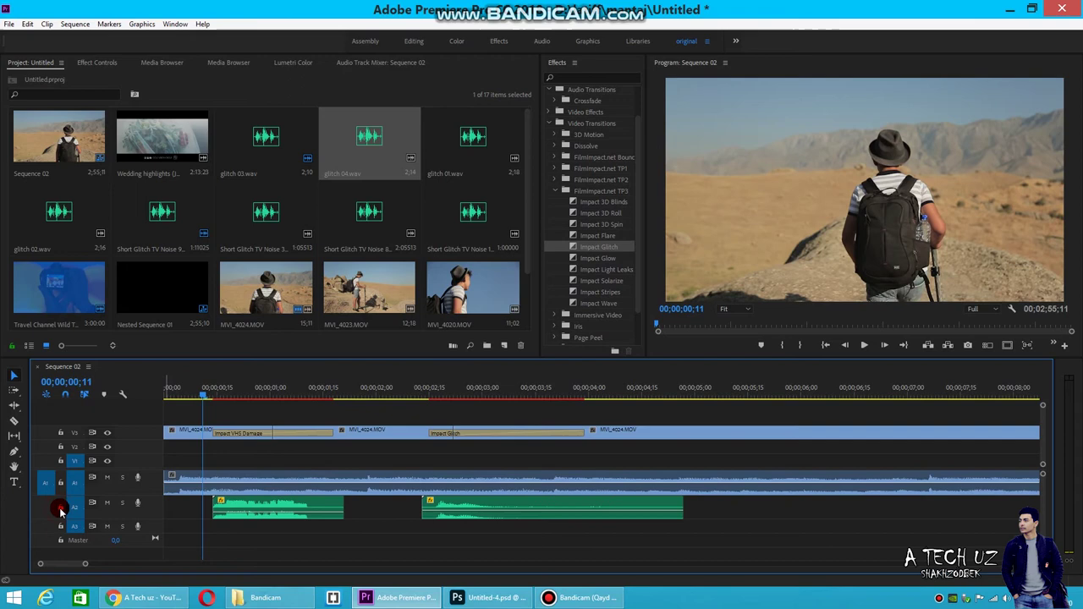
{"action": "left_click_drag", "start_coordinate": [202, 391], "coordinate": [231, 391]}
{"action": "mouse_move", "coordinate": [279, 511]}
{"action": "left_mouse_down"}
{"action": "mouse_move", "coordinate": [263, 512]}
{"action": "mouse_move", "coordinate": [287, 469]}
{"action": "left_mouse_up"}
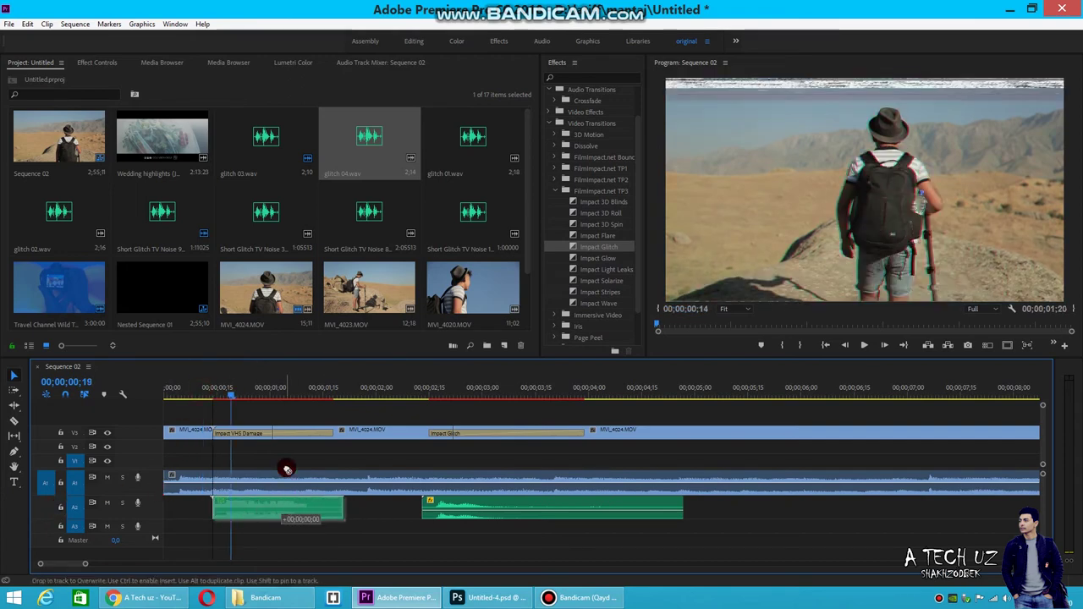
{"action": "mouse_move", "coordinate": [229, 392]}
{"action": "left_mouse_down"}
{"action": "mouse_move", "coordinate": [217, 395]}
{"action": "mouse_move", "coordinate": [240, 393]}
{"action": "left_mouse_up"}
{"action": "left_click", "coordinate": [358, 65]}
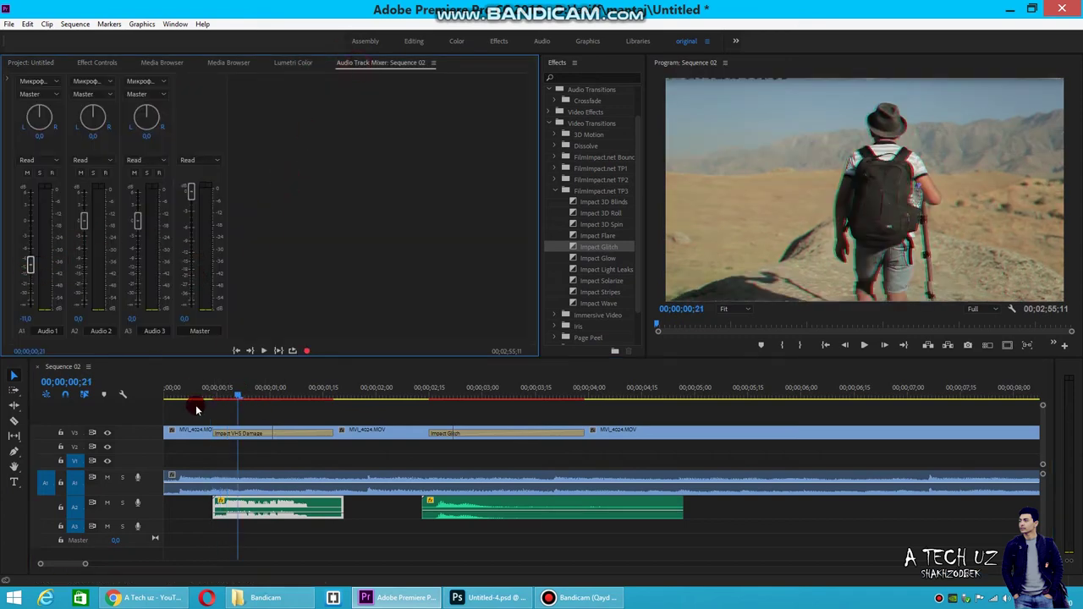
Adjust the Audio 1 soundtrack fader in the Audio Track Mixer while playing the sequence
{"action": "left_click", "coordinate": [198, 480]}
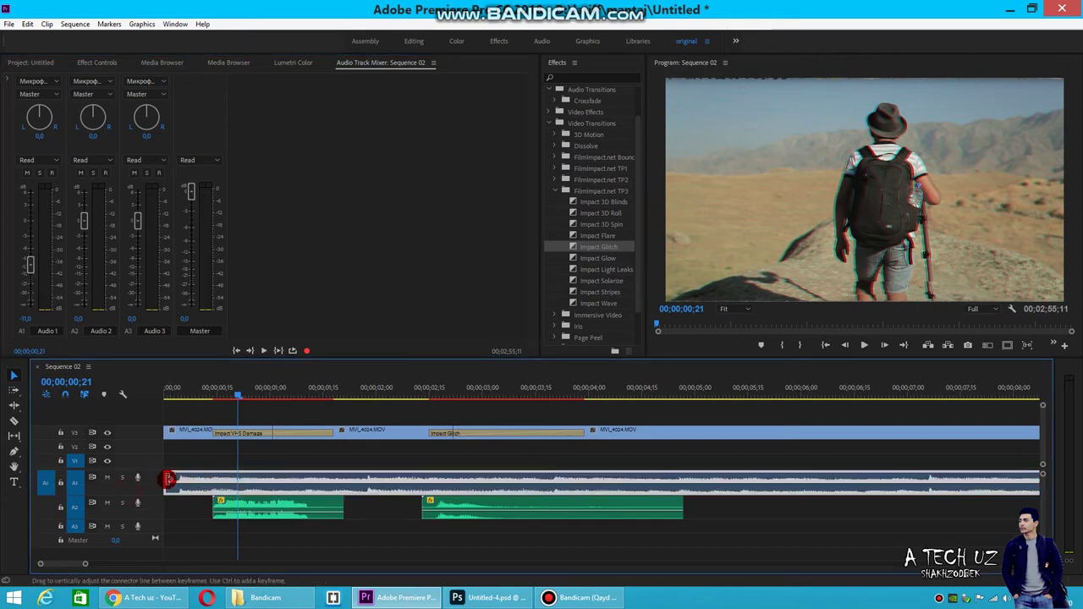
{"action": "mouse_move", "coordinate": [43, 234]}
{"action": "left_mouse_down"}
{"action": "mouse_move", "coordinate": [33, 250]}
{"action": "mouse_move", "coordinate": [30, 203]}
{"action": "left_mouse_up"}
{"action": "left_click", "coordinate": [180, 397]}
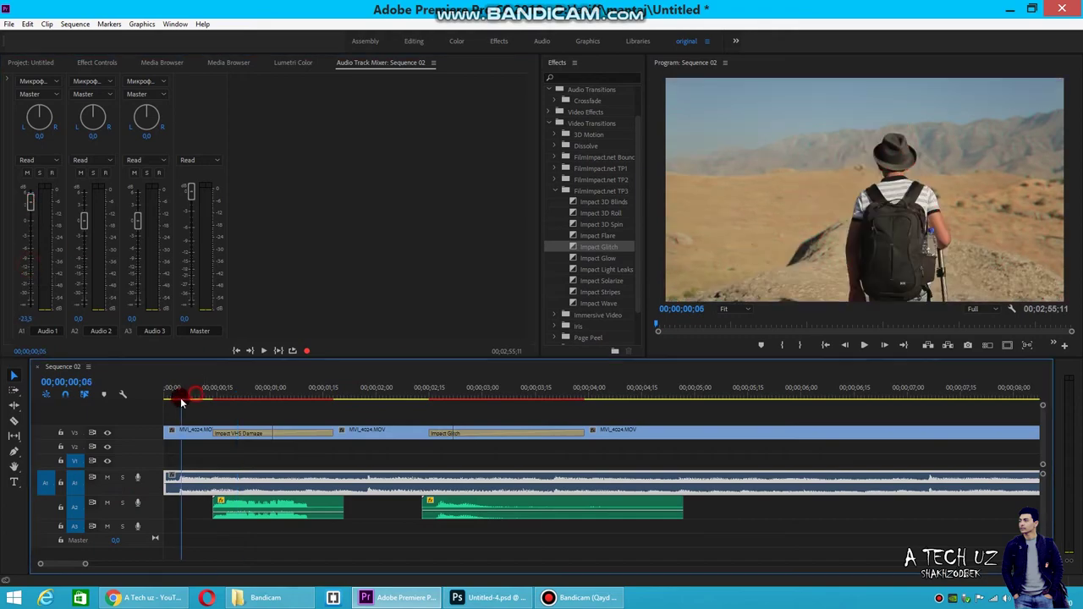
{"action": "left_click", "coordinate": [868, 347]}
{"action": "mouse_move", "coordinate": [30, 287]}
{"action": "left_mouse_down"}
{"action": "mouse_move", "coordinate": [30, 205]}
{"action": "mouse_move", "coordinate": [34, 294]}
{"action": "mouse_move", "coordinate": [30, 217]}
{"action": "left_mouse_up"}
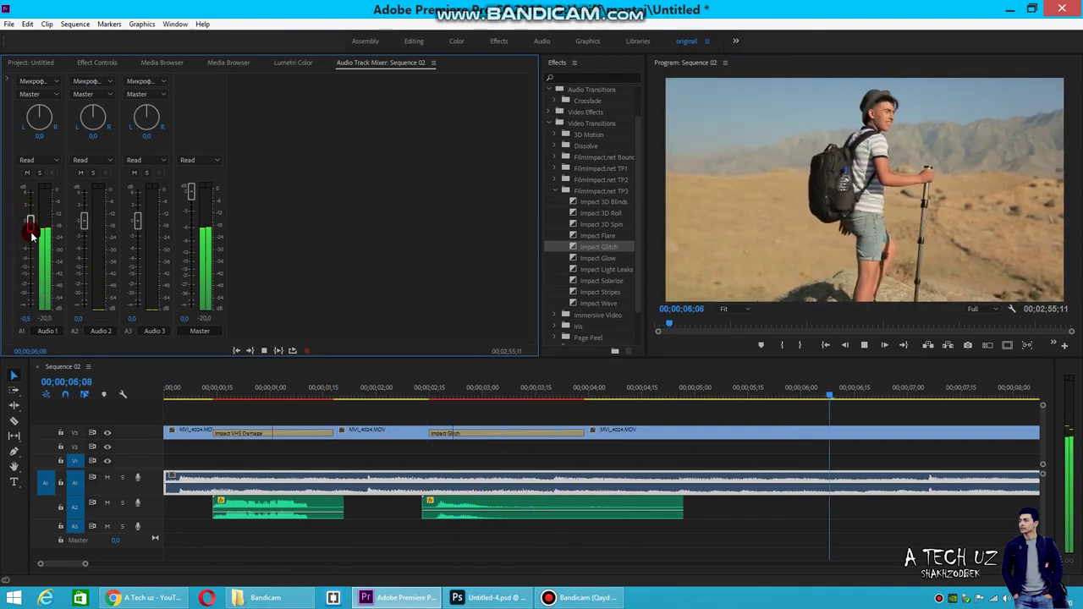
{"action": "left_click_drag", "start_coordinate": [313, 388], "coordinate": [283, 389]}
{"action": "left_click", "coordinate": [27, 180]}
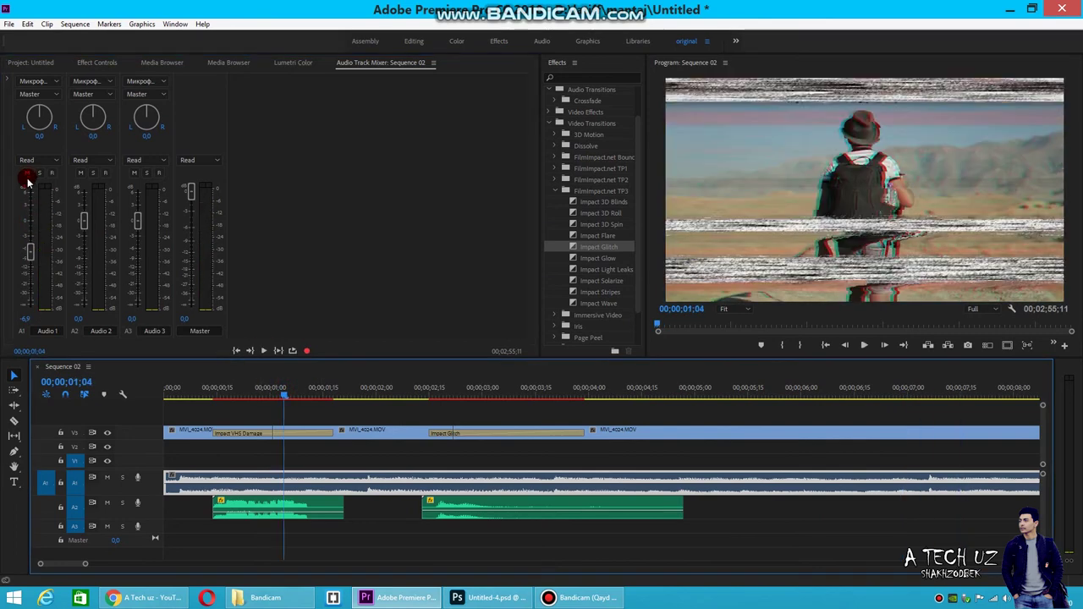
Preview with Audio 1 muted, then unmute it and raise its fader
{"action": "left_click", "coordinate": [26, 174]}
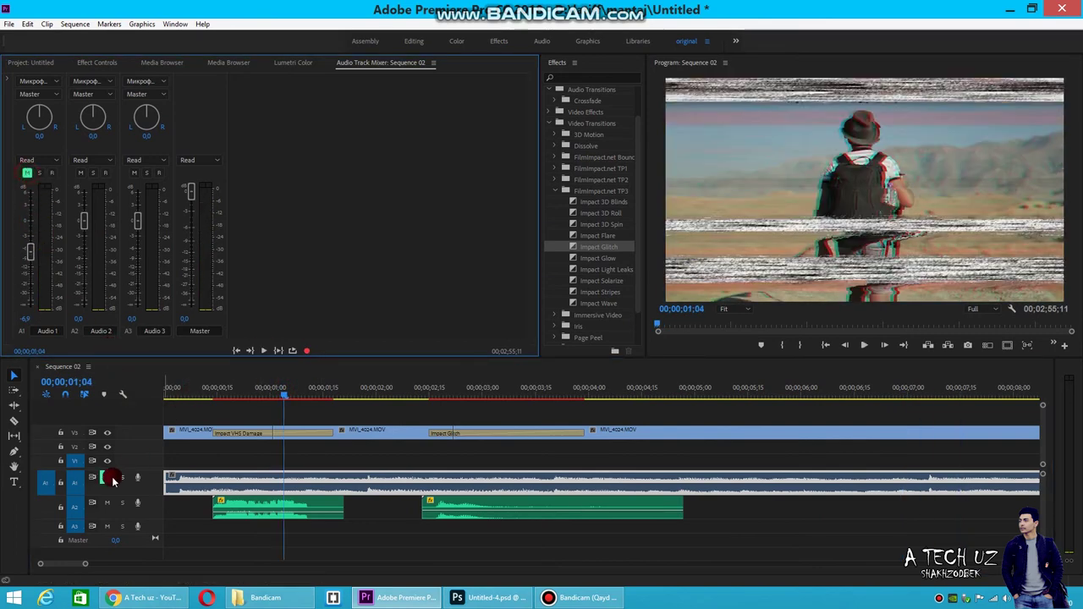
{"action": "left_click", "coordinate": [259, 388]}
{"action": "left_click", "coordinate": [848, 350]}
{"action": "left_click", "coordinate": [863, 346]}
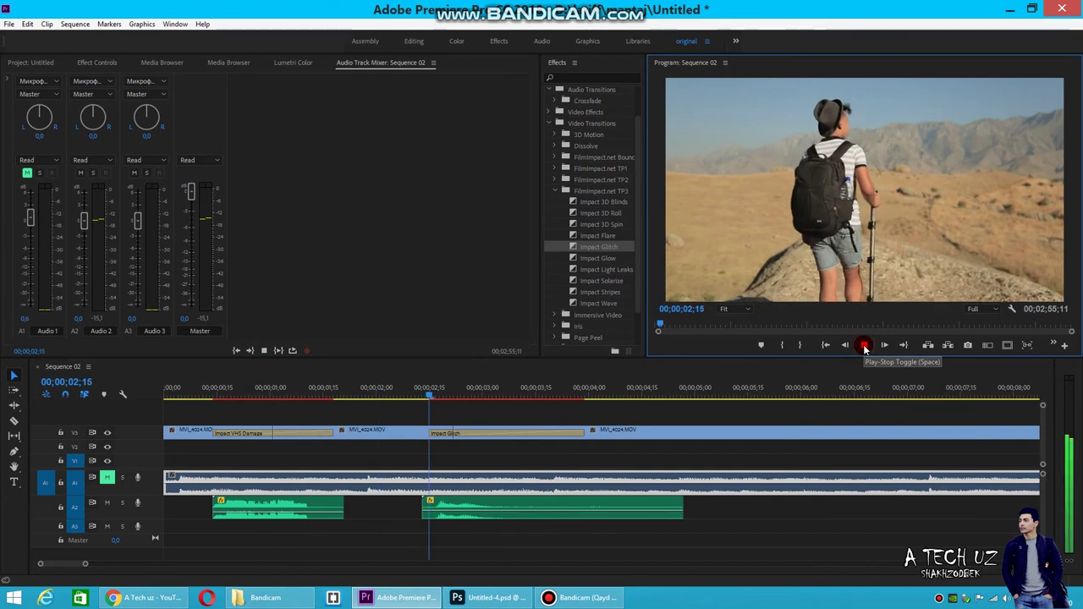
{"action": "left_click", "coordinate": [235, 391]}
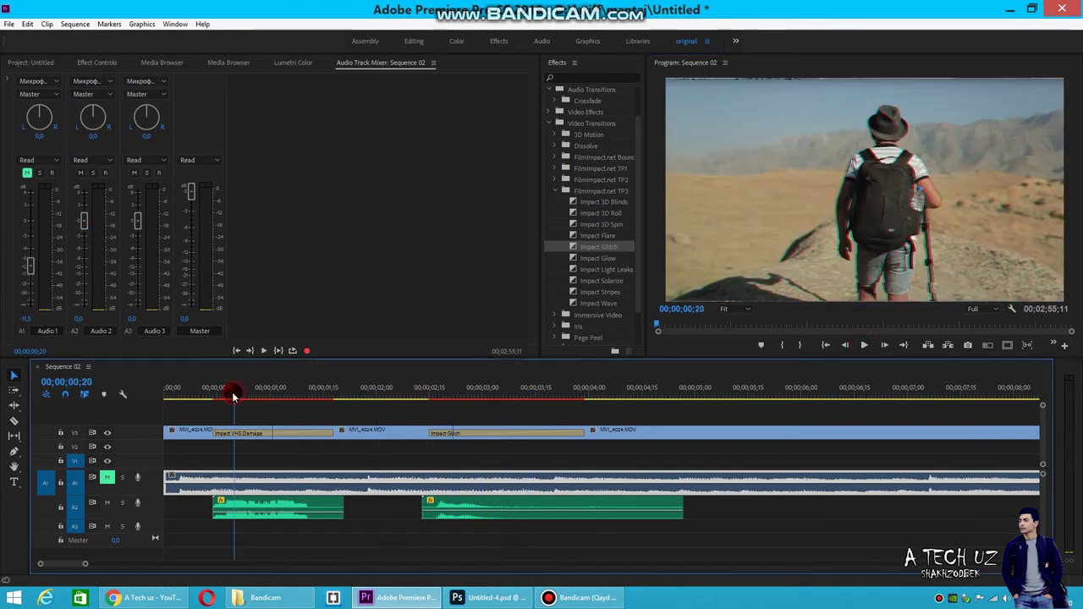
{"action": "left_click", "coordinate": [46, 262]}
{"action": "left_click_drag", "start_coordinate": [33, 268], "coordinate": [32, 248]}
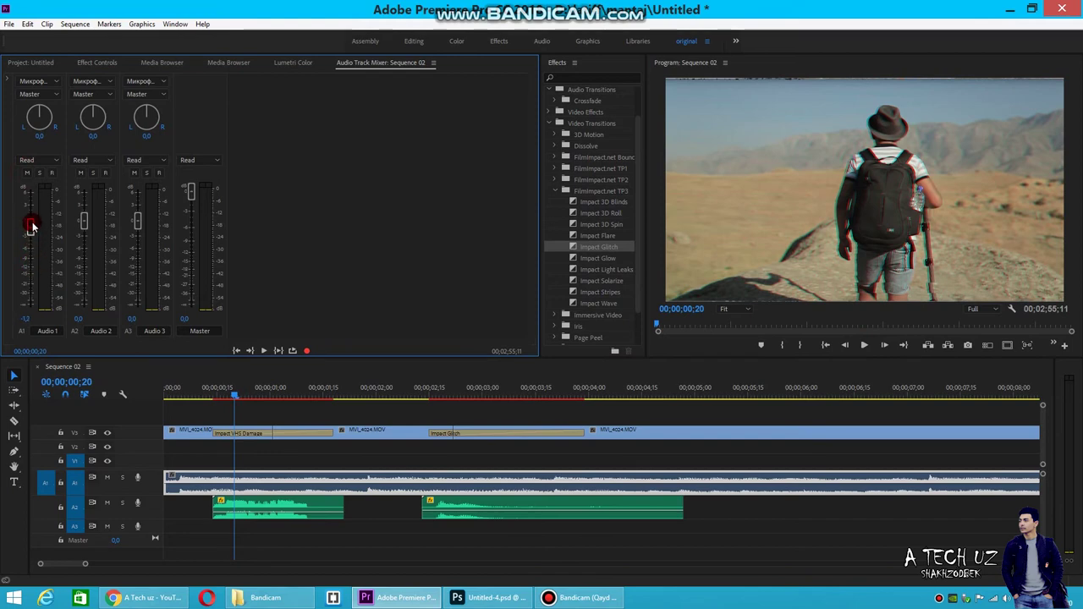
{"action": "left_click", "coordinate": [216, 389]}
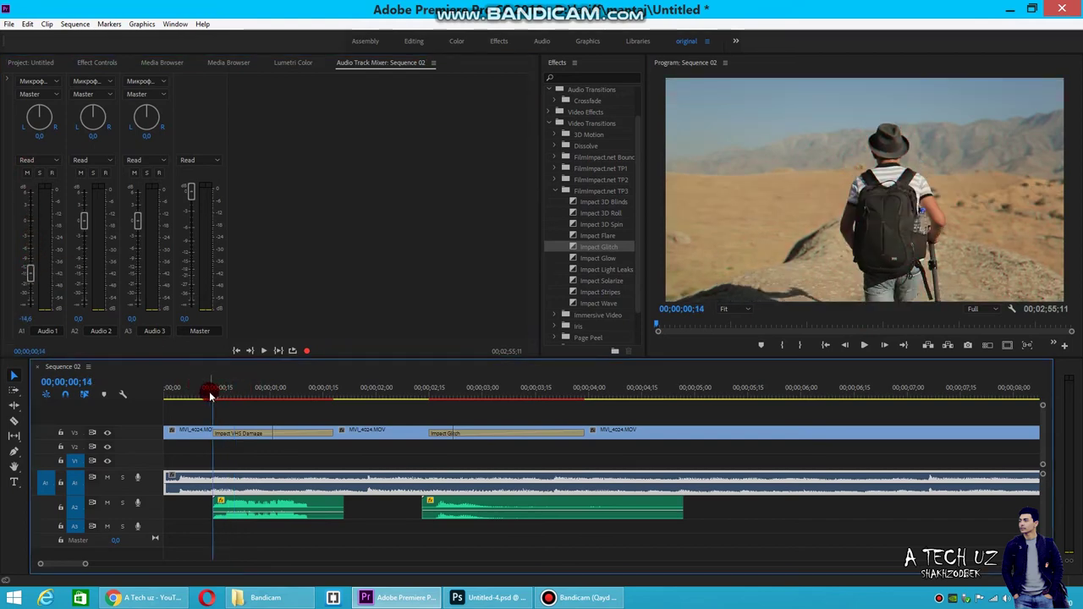
Set Audio 2 to -4.3 dB, then play with Audio 1 soloed and turn solo off
{"action": "left_click", "coordinate": [84, 231]}
{"action": "left_click_drag", "start_coordinate": [34, 278], "coordinate": [39, 180]}
{"action": "left_click", "coordinate": [39, 173]}
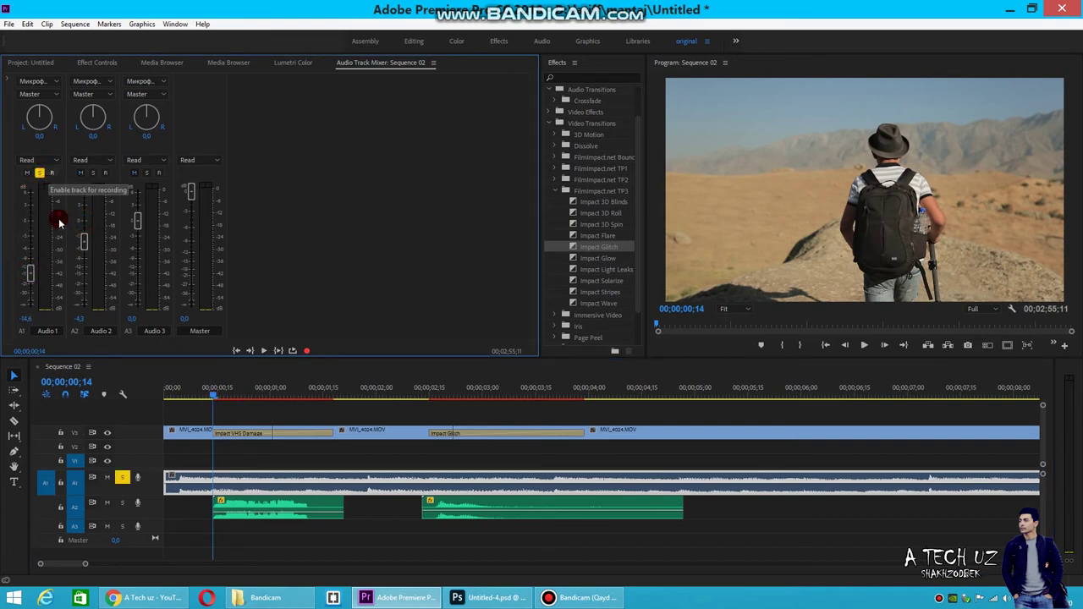
{"action": "left_click_drag", "start_coordinate": [206, 388], "coordinate": [167, 389]}
{"action": "left_click", "coordinate": [865, 346]}
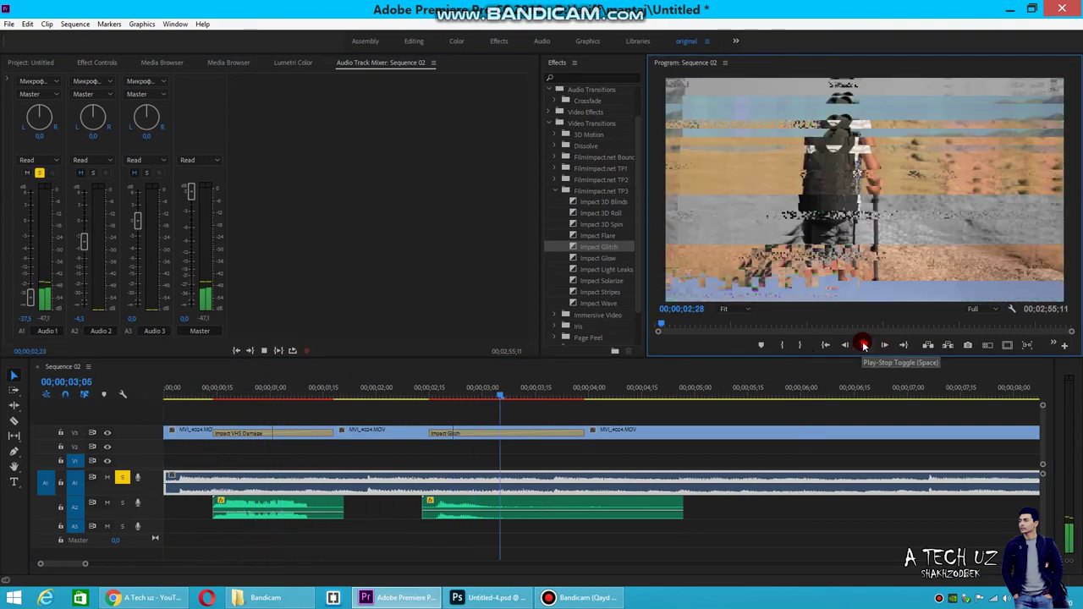
{"action": "left_click", "coordinate": [865, 346]}
{"action": "left_click", "coordinate": [183, 403]}
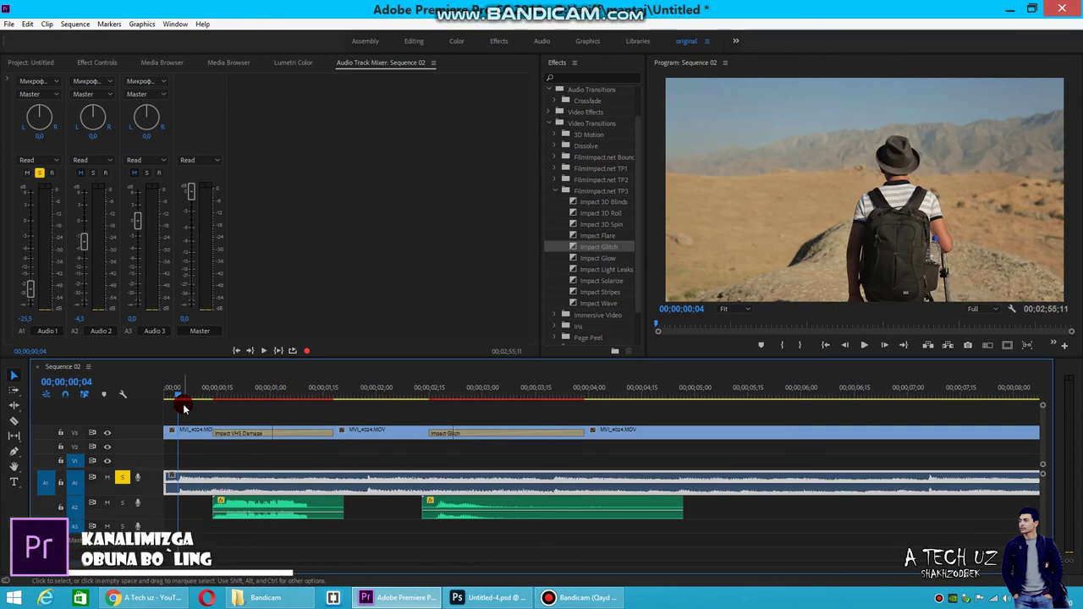
{"action": "left_click", "coordinate": [123, 479]}
{"action": "left_click", "coordinate": [123, 479]}
Pan Audio 1 to -4.4 and set its automation mode to Off
{"action": "left_click", "coordinate": [90, 82]}
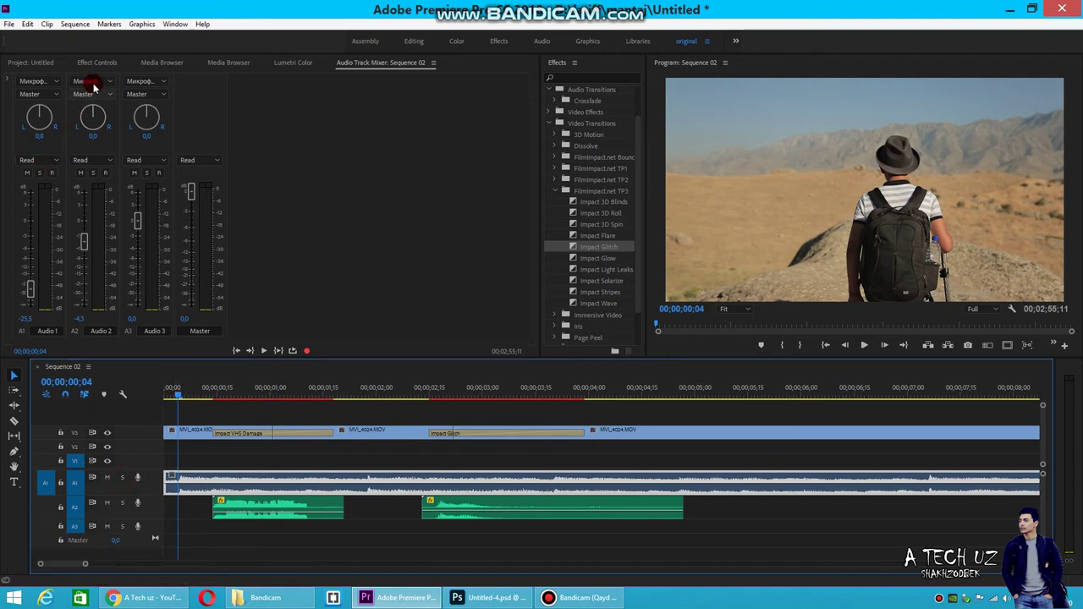
{"action": "left_click", "coordinate": [88, 82]}
{"action": "left_click", "coordinate": [33, 94]}
{"action": "left_click", "coordinate": [47, 108]}
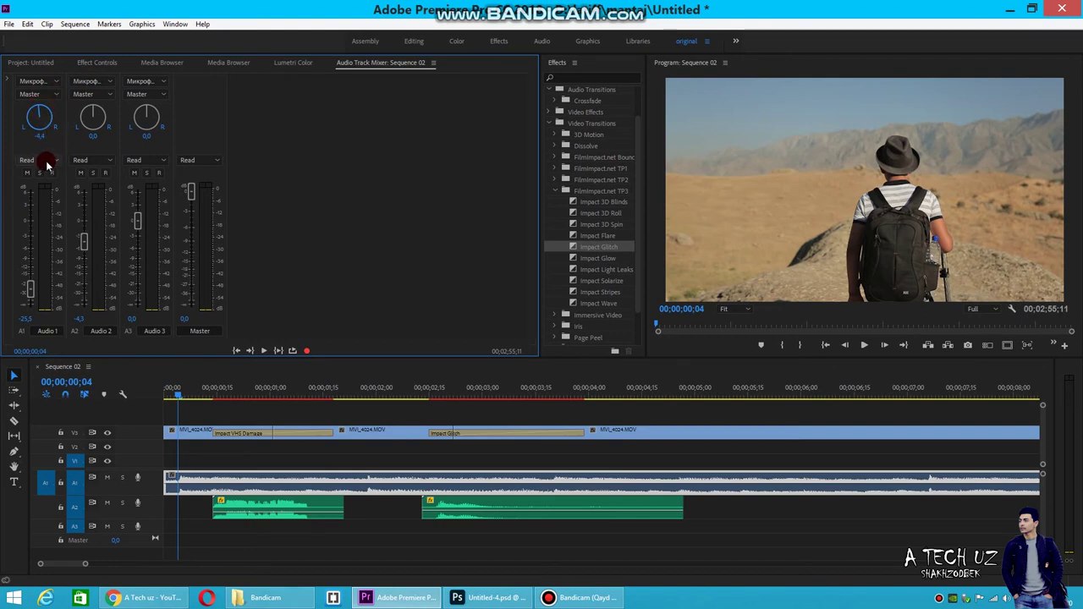
{"action": "left_click", "coordinate": [49, 161]}
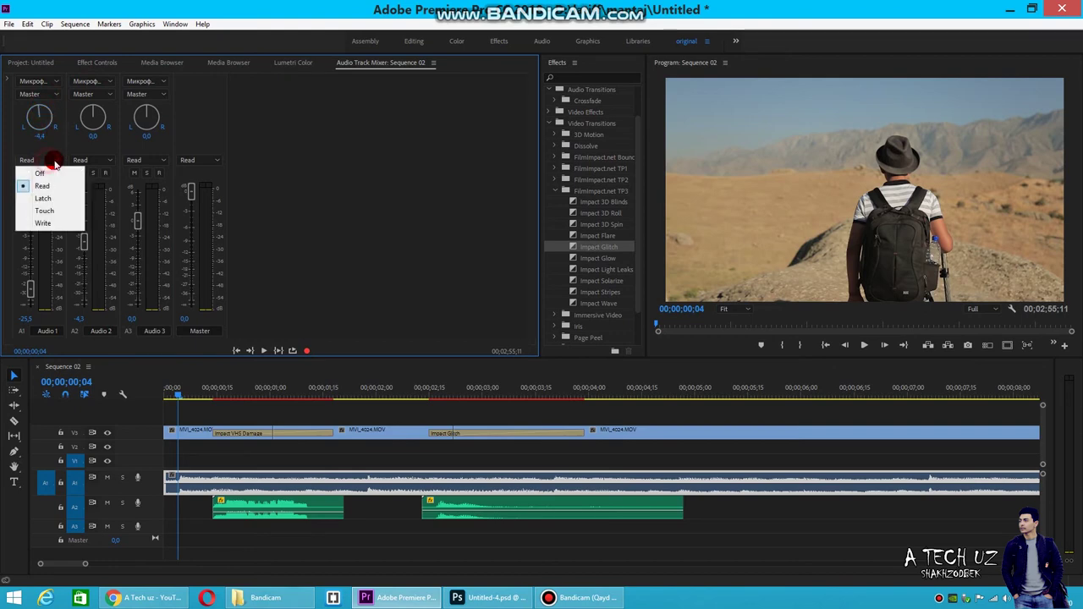
{"action": "left_click", "coordinate": [57, 213]}
Select the soundtrack clip on A1 in the timeline
{"action": "left_click", "coordinate": [211, 477]}
{"action": "left_click", "coordinate": [254, 423]}
{"action": "left_click", "coordinate": [216, 472]}
{"action": "left_click", "coordinate": [237, 488]}
{"action": "left_click", "coordinate": [233, 482]}
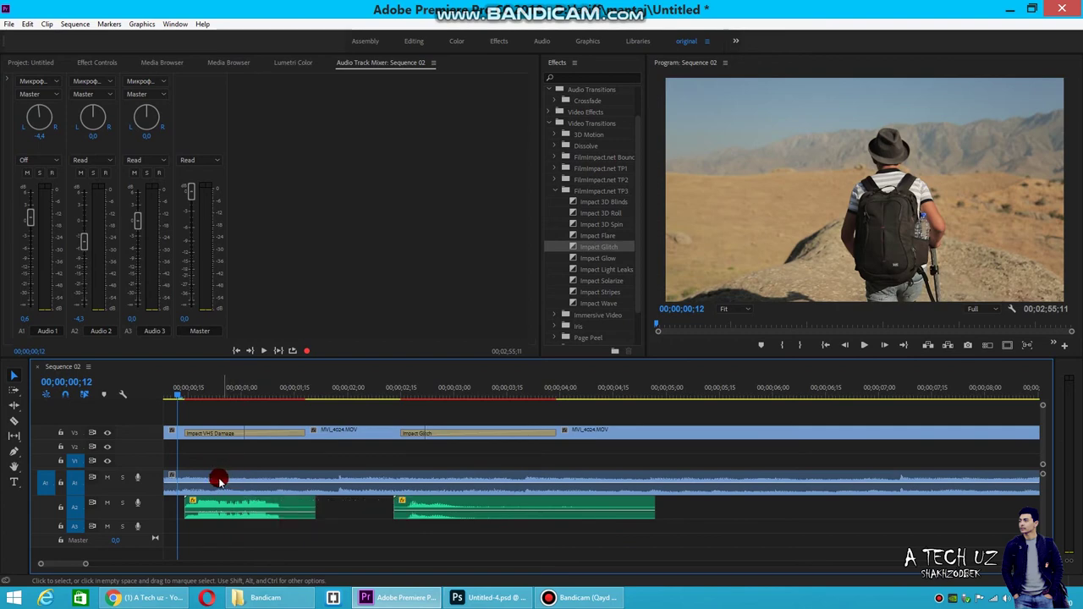
Label the A1 soundtrack clip Violet
{"action": "right_click", "coordinate": [219, 480]}
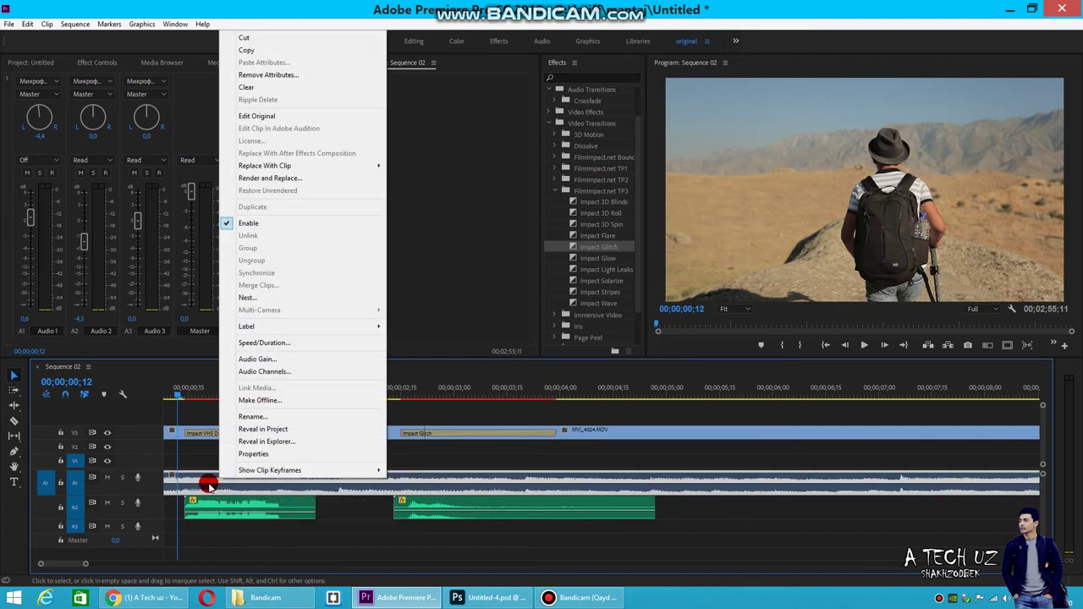
{"action": "mouse_move", "coordinate": [363, 325]}
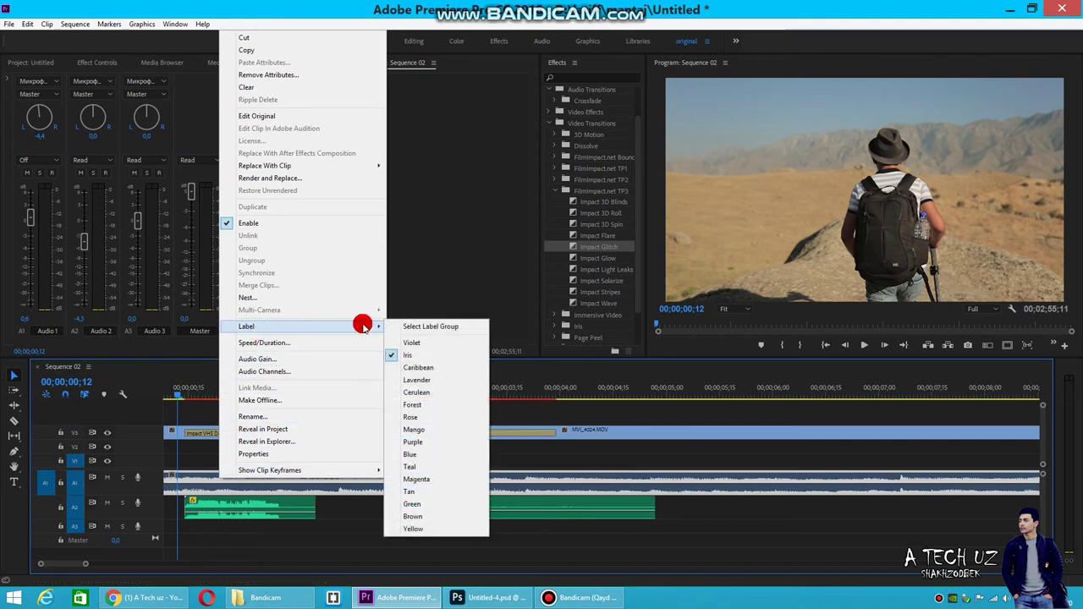
{"action": "left_click", "coordinate": [406, 343]}
{"action": "left_click", "coordinate": [325, 520]}
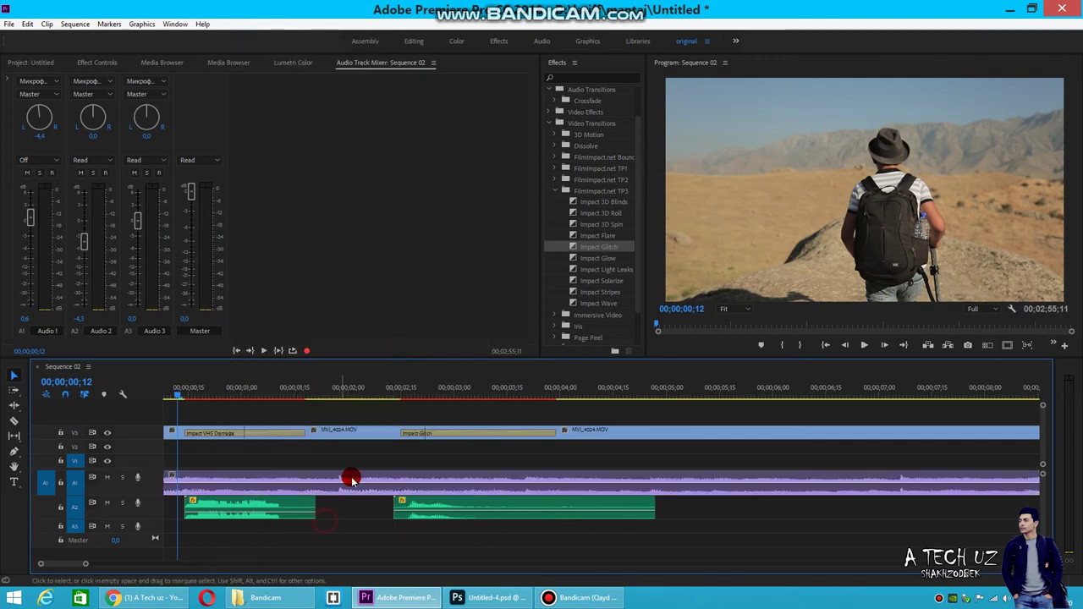
Label the first glitch sound on A2 Mango and clear the selection
{"action": "left_click", "coordinate": [254, 504]}
{"action": "right_click", "coordinate": [253, 505]}
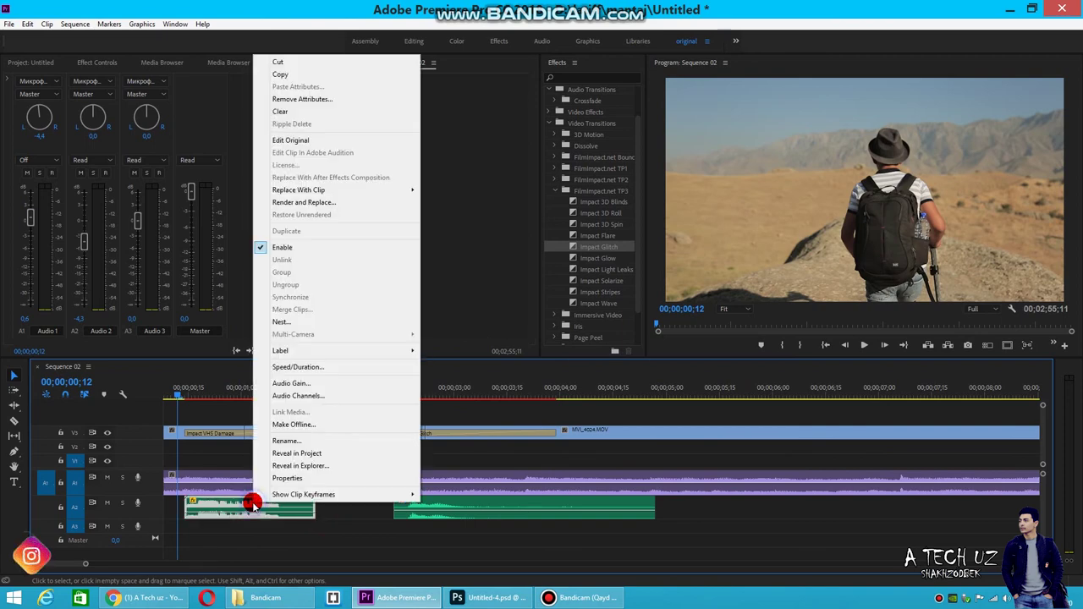
{"action": "mouse_move", "coordinate": [329, 350]}
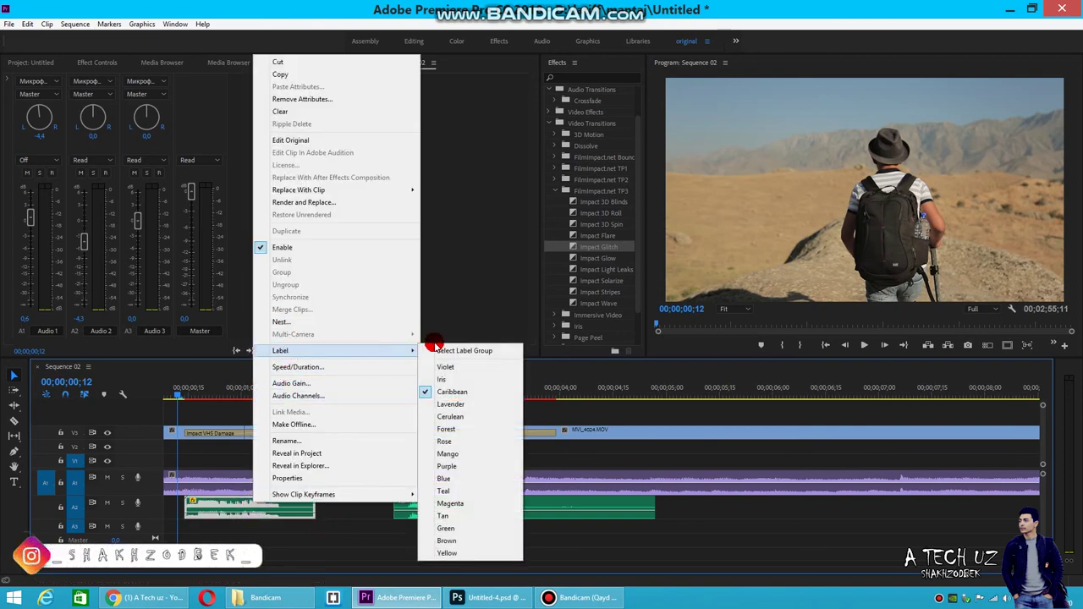
{"action": "left_click", "coordinate": [447, 455]}
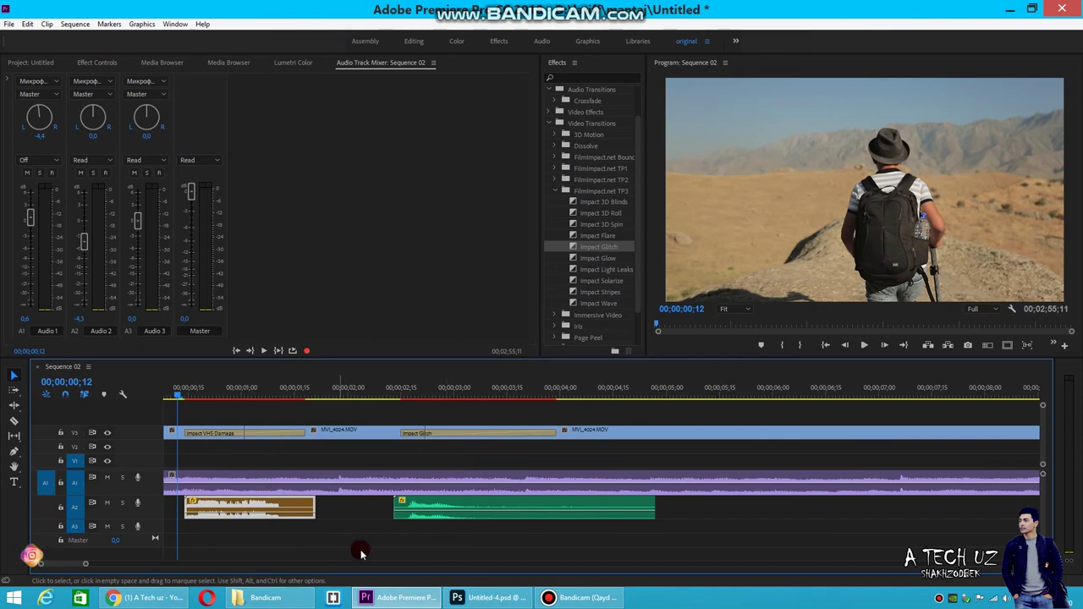
{"action": "left_click", "coordinate": [351, 508]}
{"action": "left_click", "coordinate": [251, 539]}
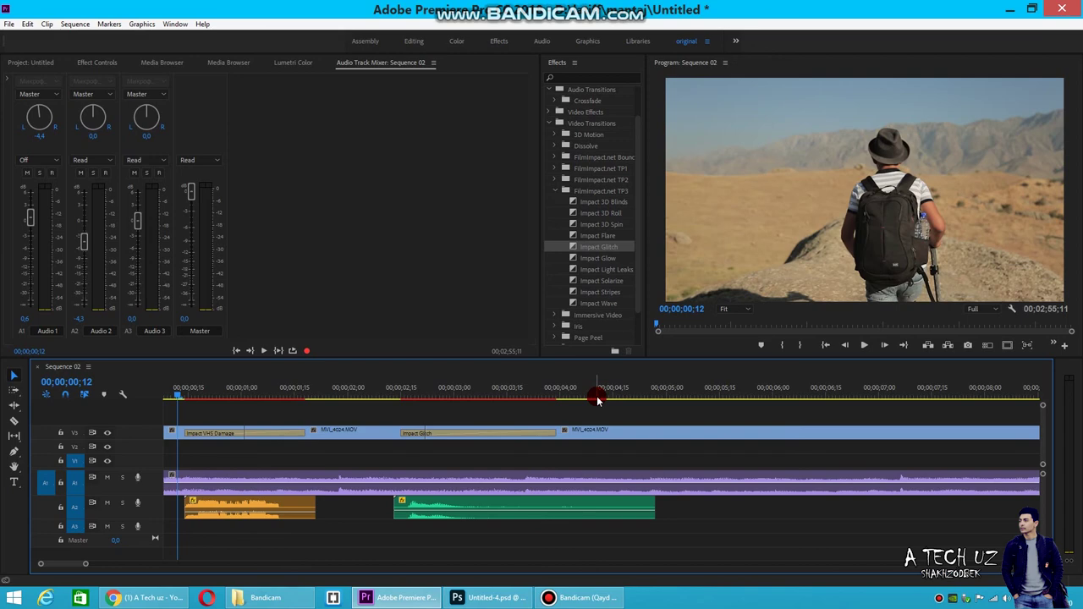
Move the second glitch sound from A2 down to A3
{"action": "left_click", "coordinate": [426, 513]}
{"action": "left_click_drag", "start_coordinate": [427, 515], "coordinate": [243, 531]}
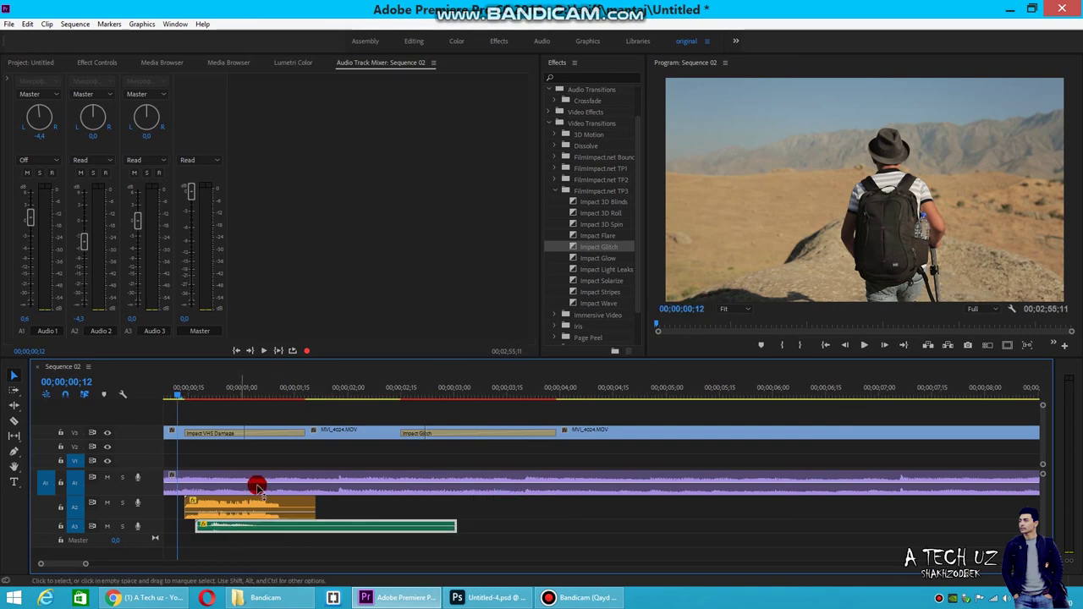
{"action": "left_click", "coordinate": [241, 395]}
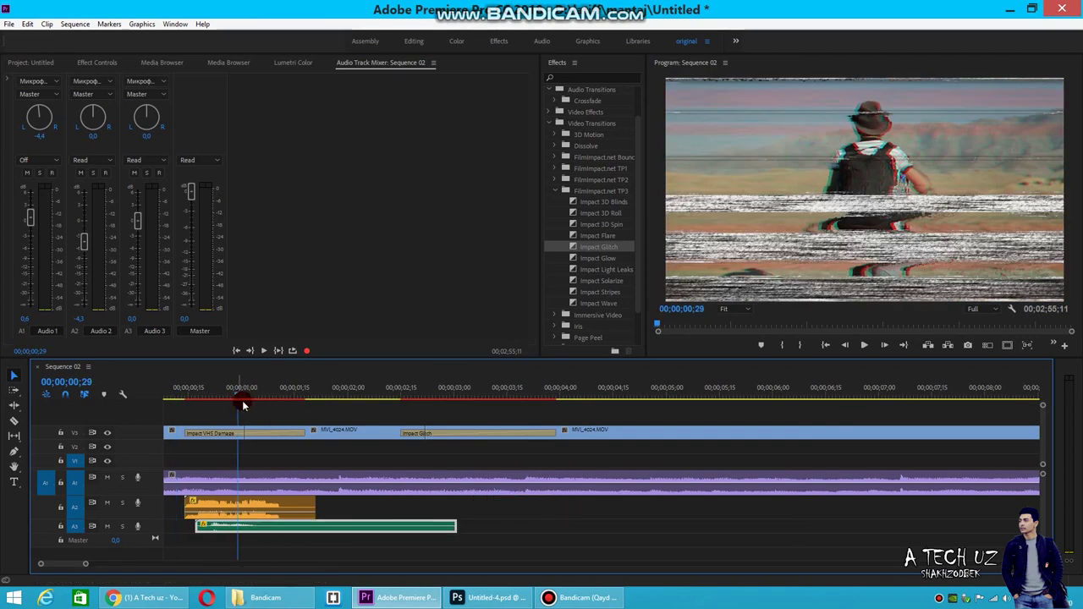
{"action": "left_click", "coordinate": [214, 415]}
Nest the opening V3 clips into Nested Sequence 02
{"action": "left_click_drag", "start_coordinate": [214, 415], "coordinate": [334, 436]}
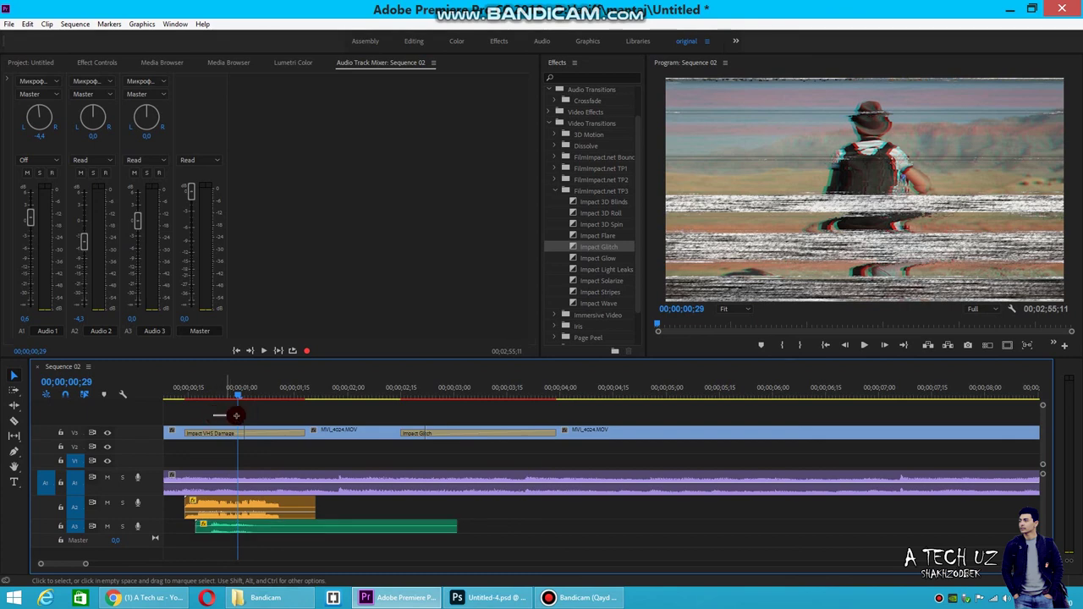
{"action": "right_click", "coordinate": [335, 436]}
{"action": "left_click", "coordinate": [356, 344]}
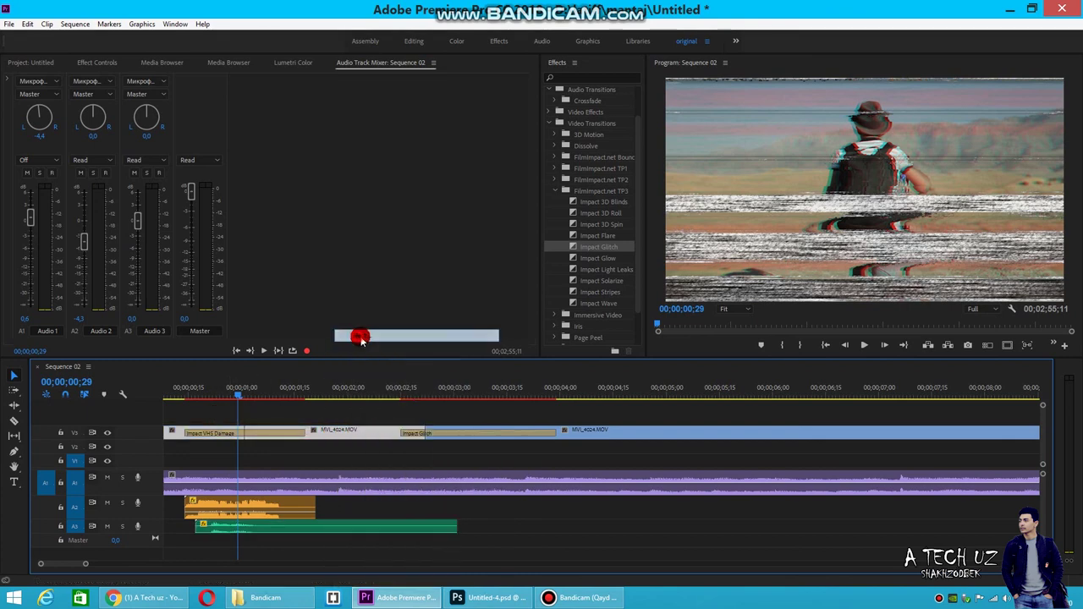
{"action": "left_click", "coordinate": [516, 320]}
Split the nested clip at 00;00;00;29, join it with Impact Glitch, and preview
{"action": "left_click", "coordinate": [237, 430]}
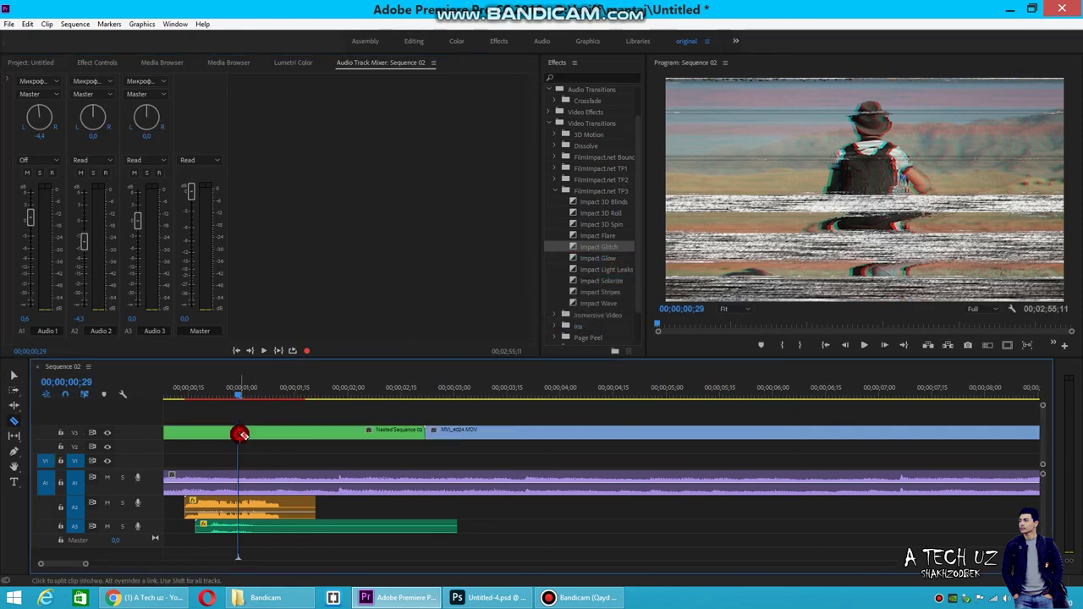
{"action": "left_click_drag", "start_coordinate": [598, 246], "coordinate": [240, 436]}
{"action": "left_click_drag", "start_coordinate": [227, 385], "coordinate": [205, 388]}
{"action": "left_click", "coordinate": [864, 345]}
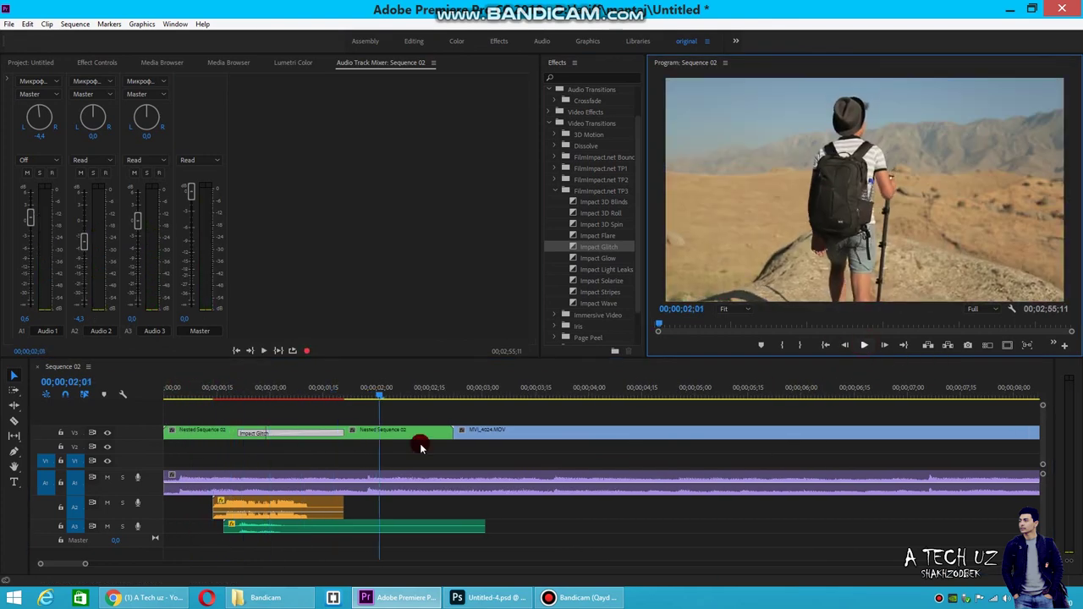
{"action": "left_click_drag", "start_coordinate": [641, 387], "coordinate": [193, 388]}
{"action": "left_click", "coordinate": [293, 273]}
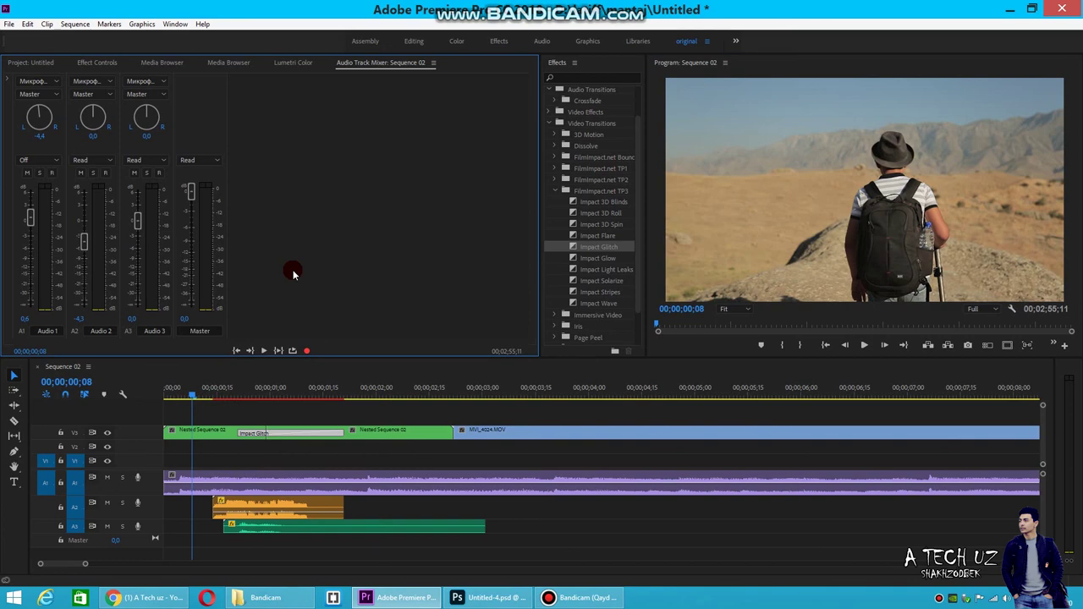